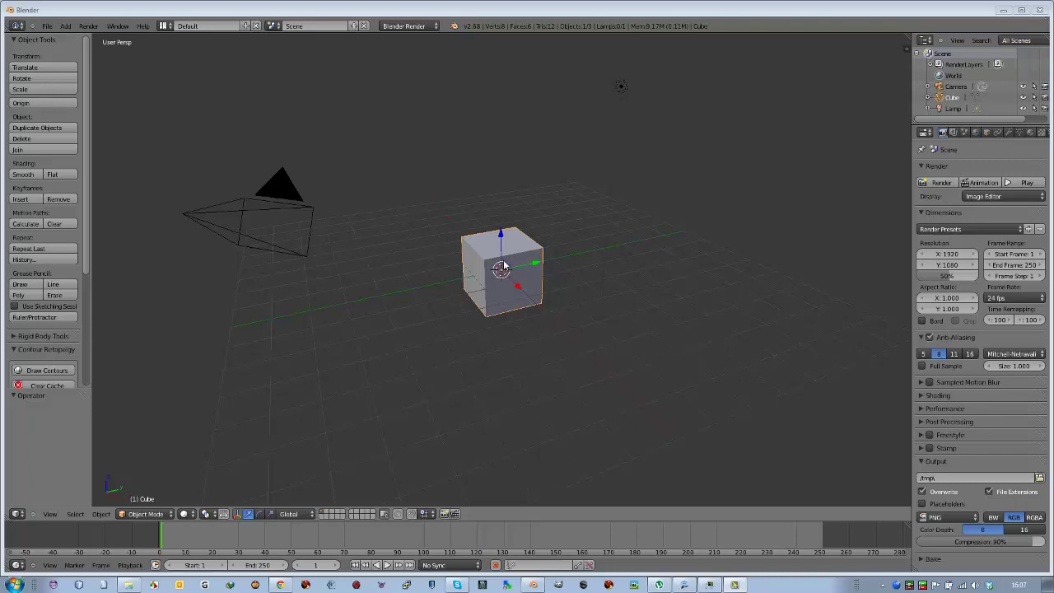
- Delete the default cube and add a 576-face torus mesh in its place
key(x)
click(504, 262)
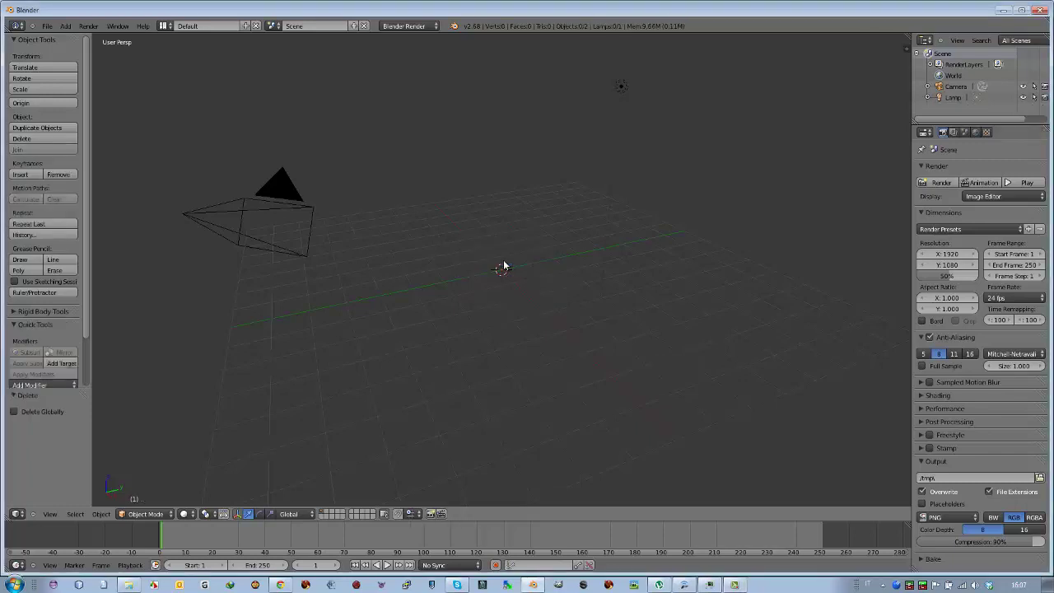
key(shift+a)
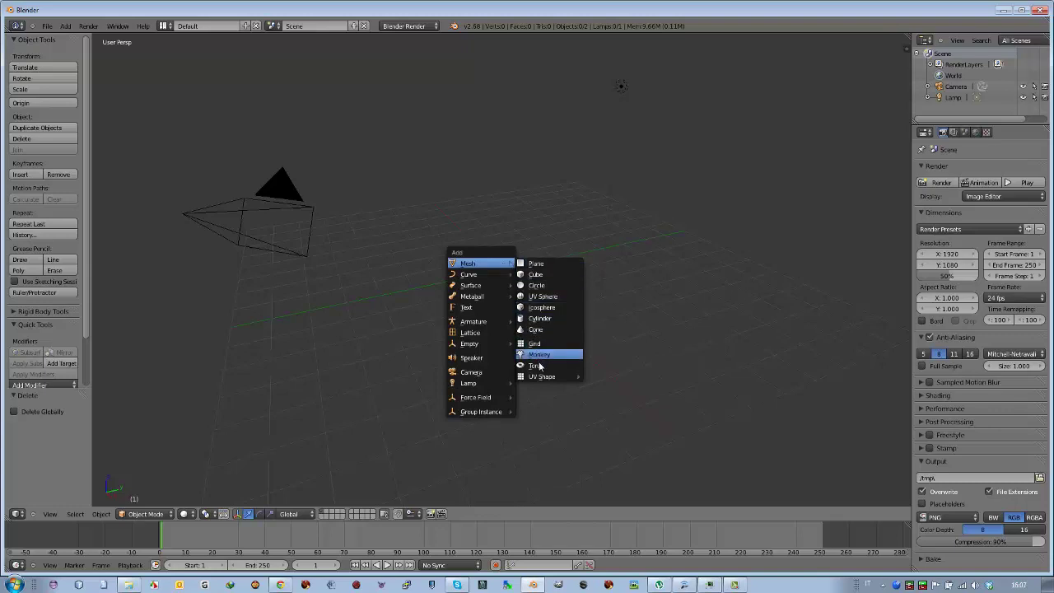
click(536, 365)
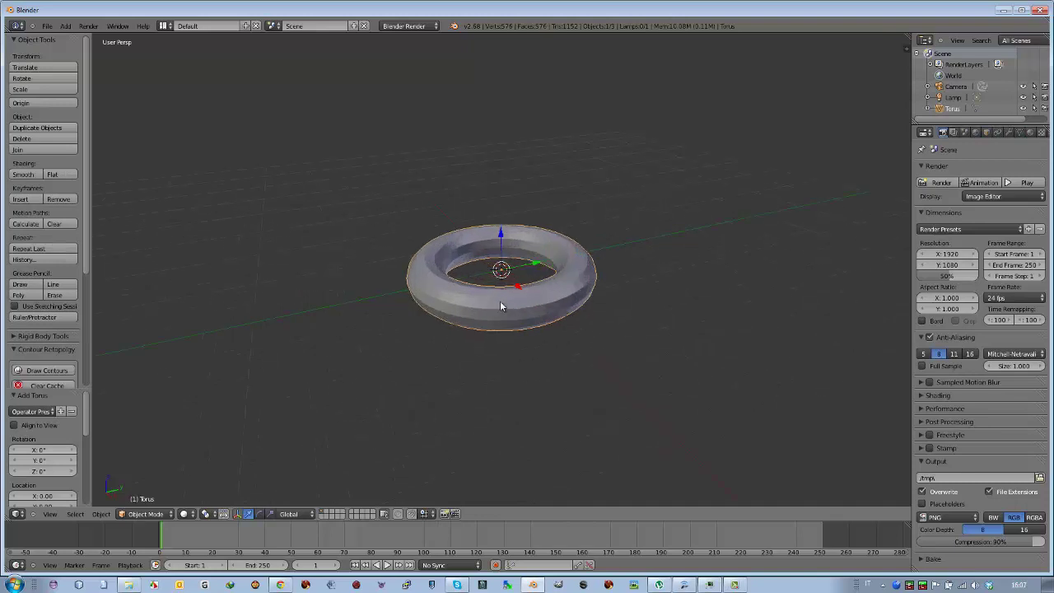
scroll(499, 305, up, 8)
- Scale the torus's inner edge loop by about 2.5 with proportional editing
key(Tab)
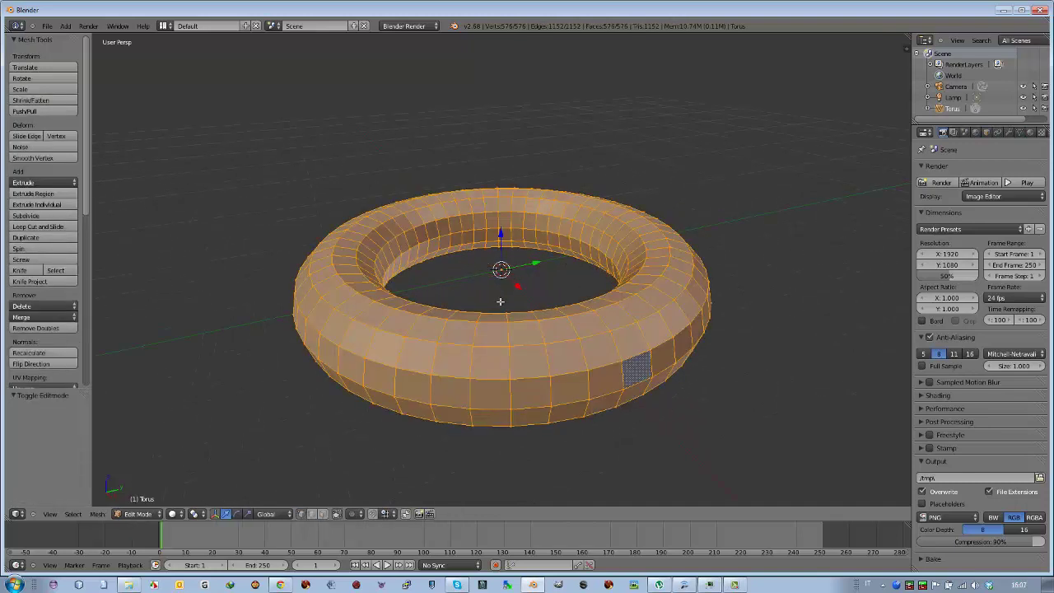
alt+right_click(564, 235)
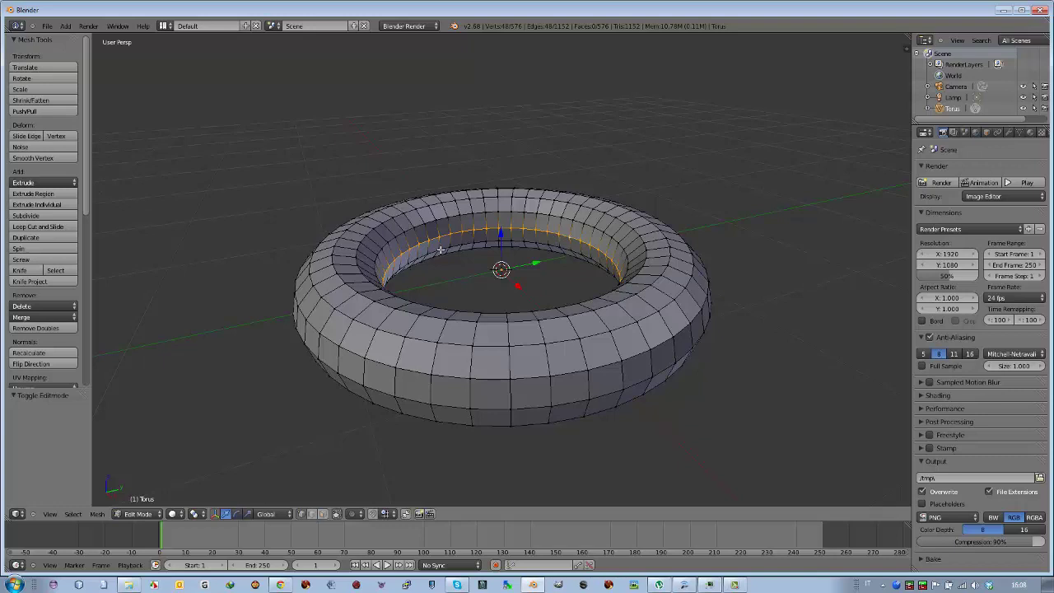
key(o)
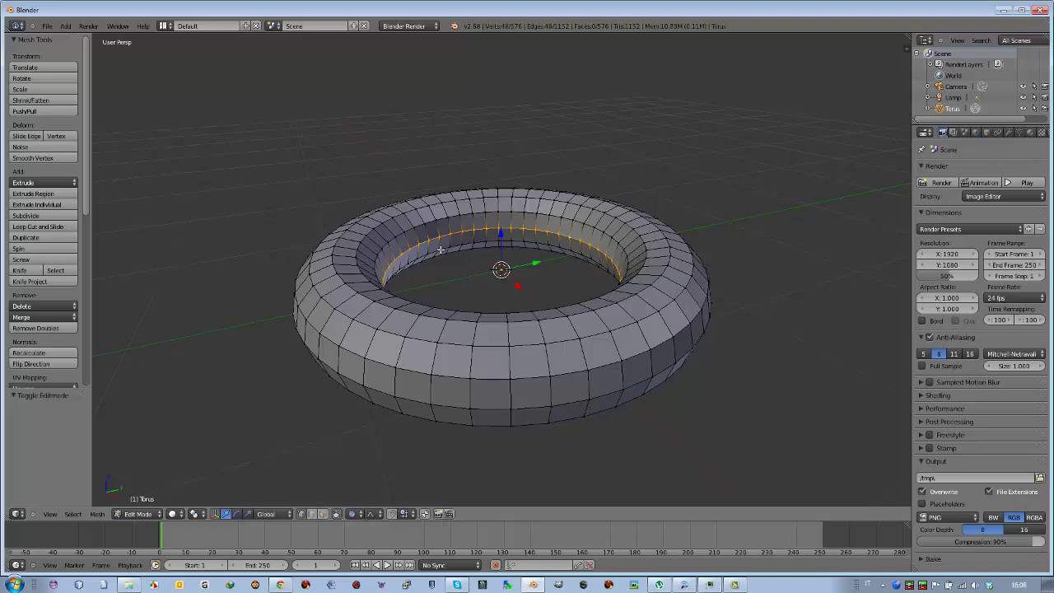
key(s)
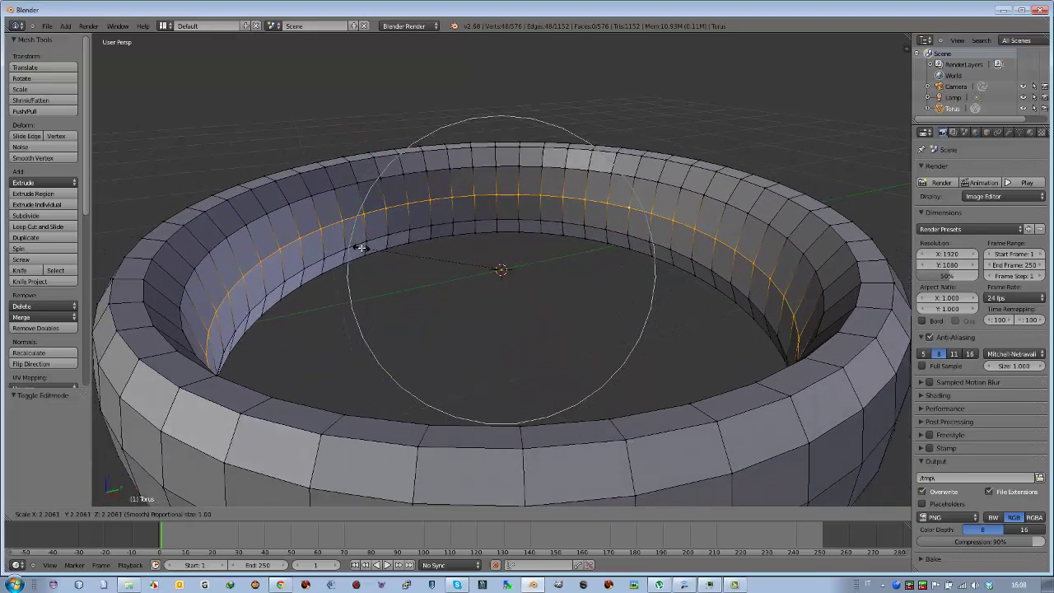
scroll(361, 247, up, 2)
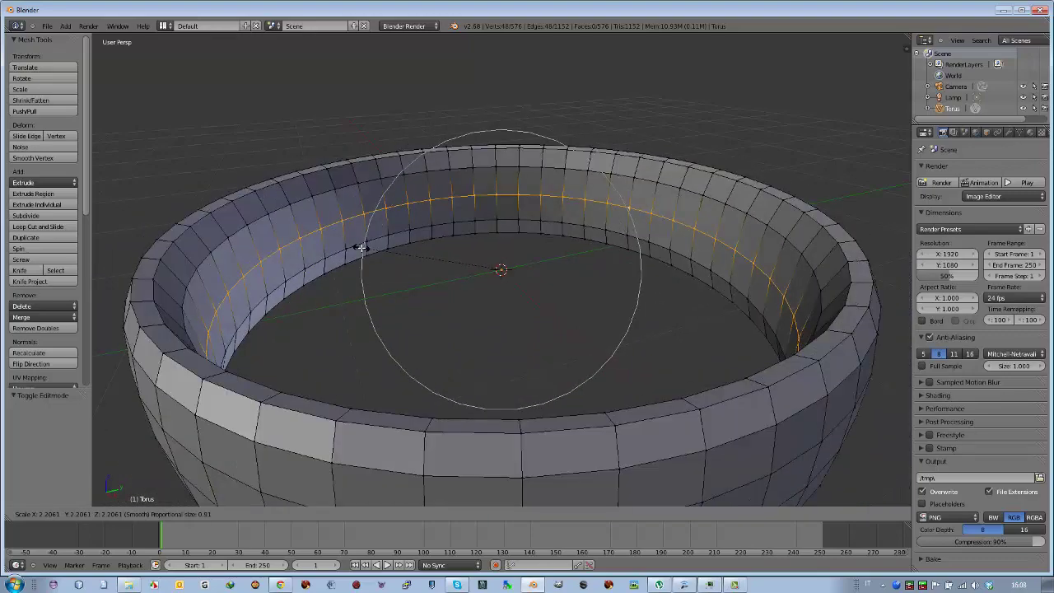
scroll(362, 246, down, 2)
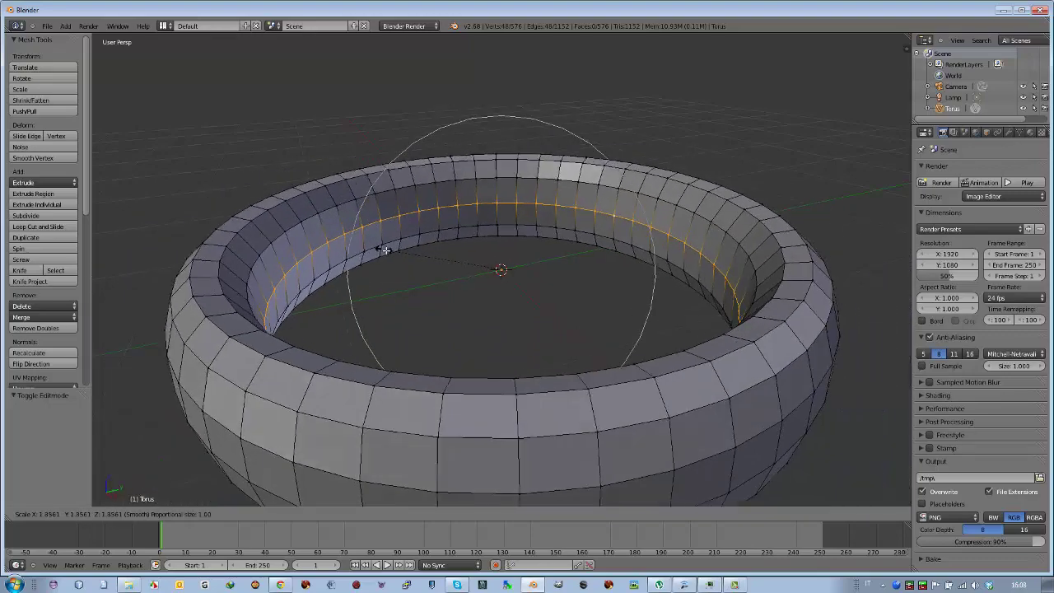
scroll(348, 249, up, 2)
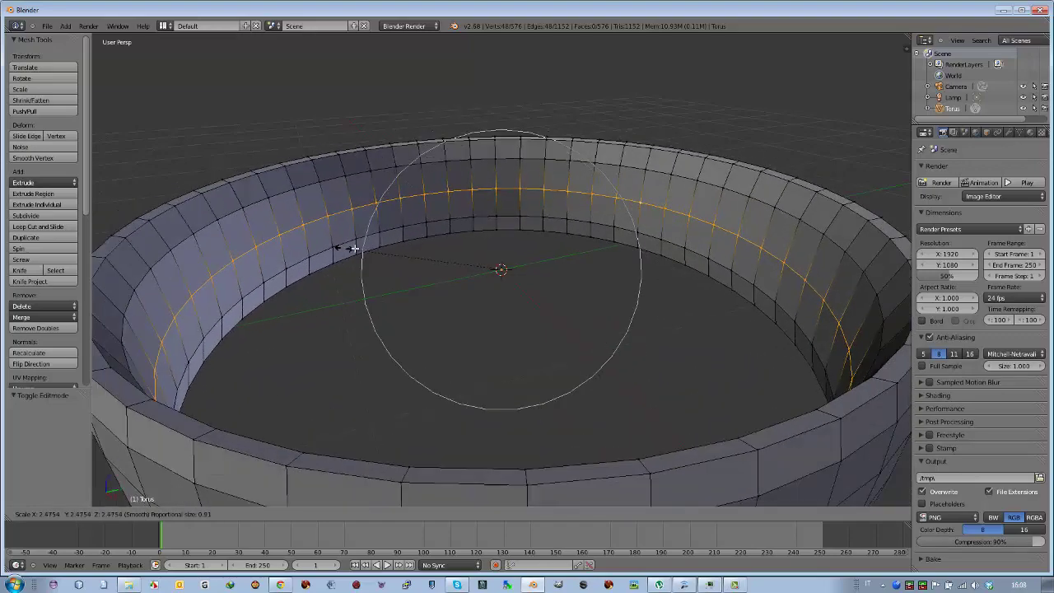
click(358, 253)
scroll(361, 256, down, 4)
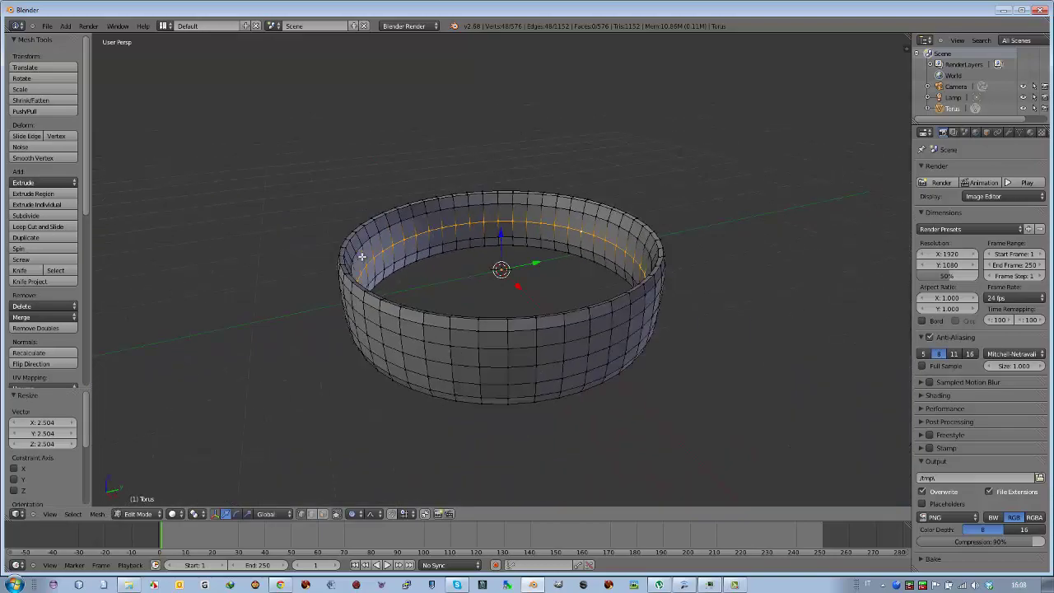
scroll(349, 257, up, 1)
mouse_move(378, 260)
middle_down()
mouse_move(460, 281)
mouse_move(443, 257)
middle_up()
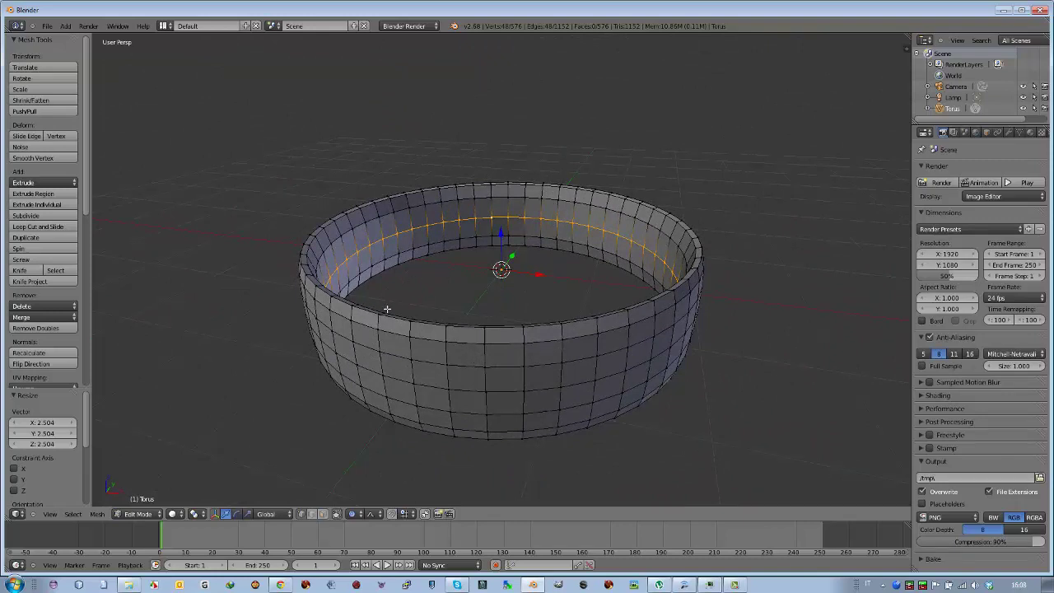
- Return the ring to Object Mode and apply Shading: Smooth
scroll(74, 206, down, 2)
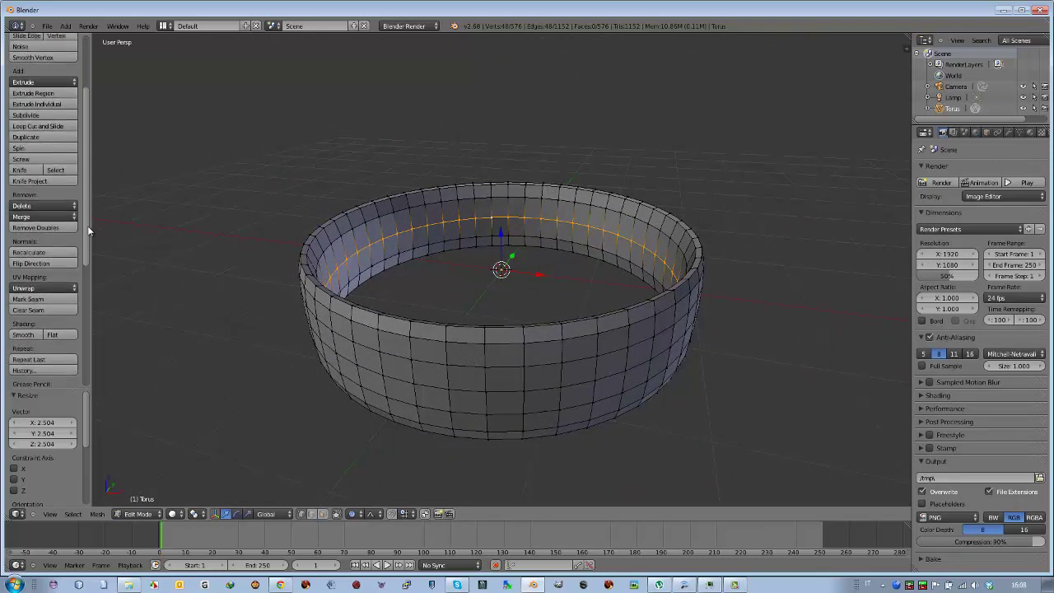
scroll(62, 231, down, 2)
scroll(54, 247, down, 2)
scroll(51, 262, down, 2)
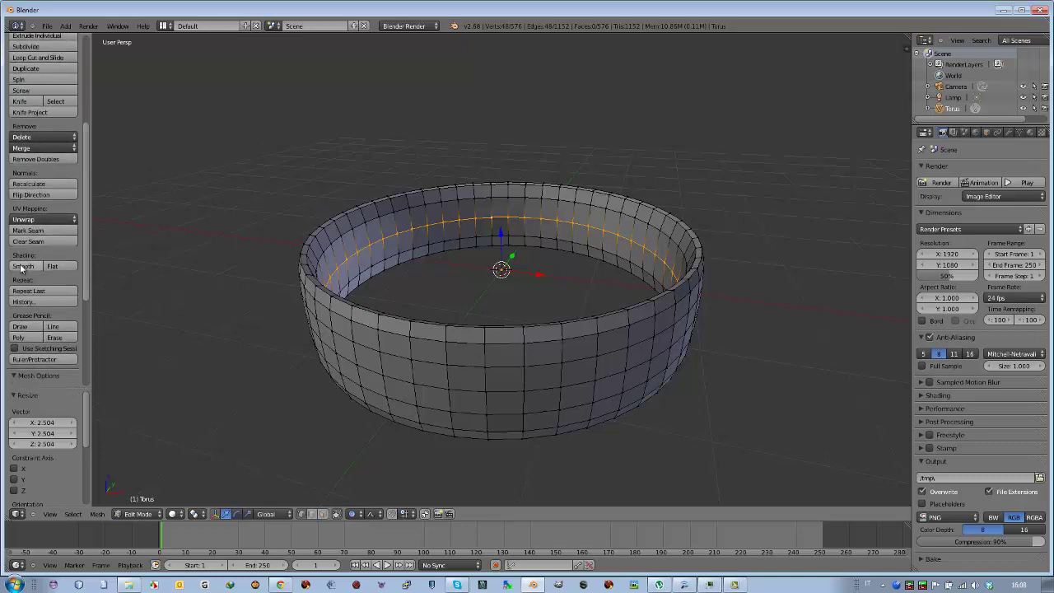
key(Tab)
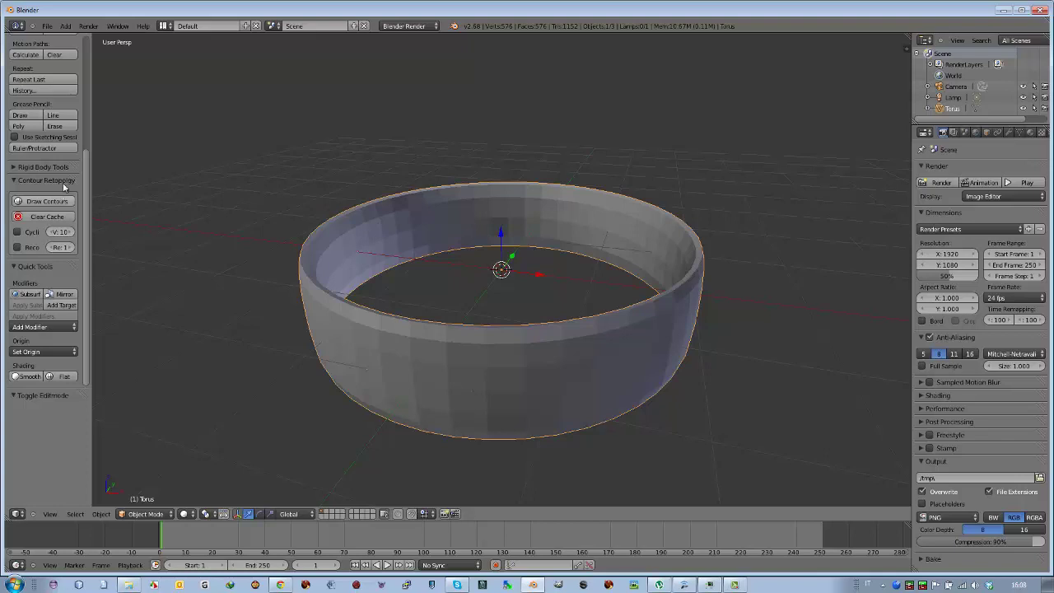
drag(85, 183, 88, 119)
click(39, 105)
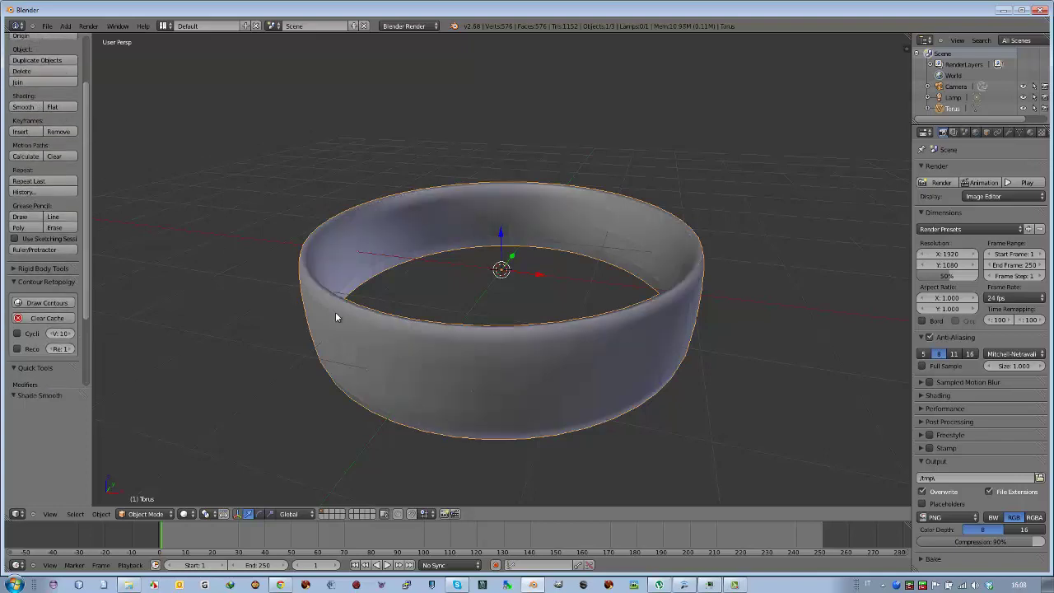
scroll(478, 341, down, 3)
mouse_move(454, 341)
middle_down()
mouse_move(581, 334)
mouse_move(533, 365)
mouse_move(513, 337)
mouse_move(578, 306)
mouse_move(405, 249)
mouse_move(430, 275)
mouse_move(552, 294)
middle_up()
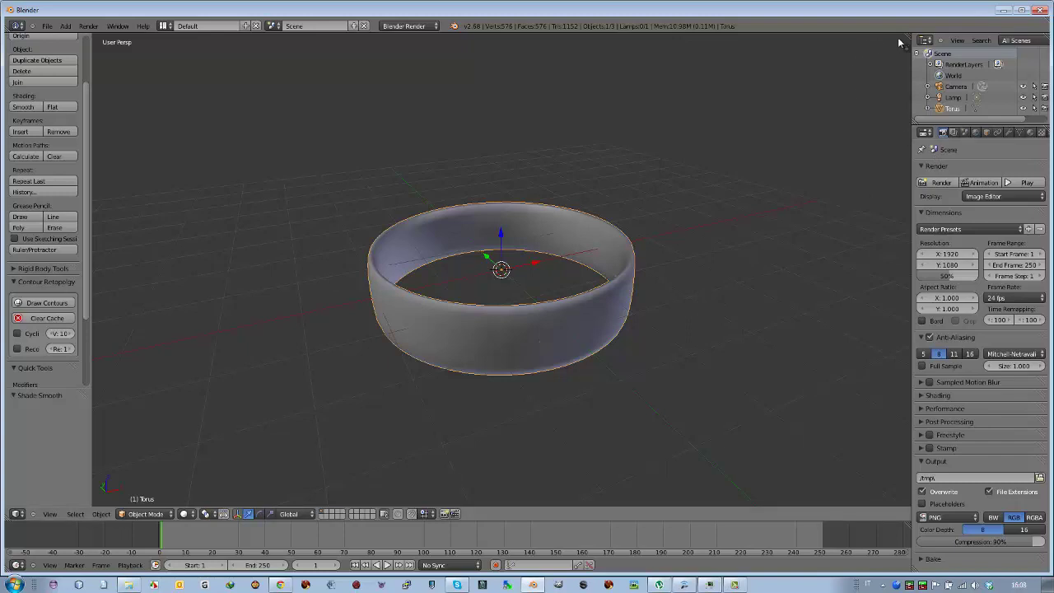
- Split the 3D view and turn the right-hand area into a UV/Image Editor
mouse_move(906, 39)
mouse_down()
mouse_move(855, 39)
mouse_move(615, 93)
mouse_up()
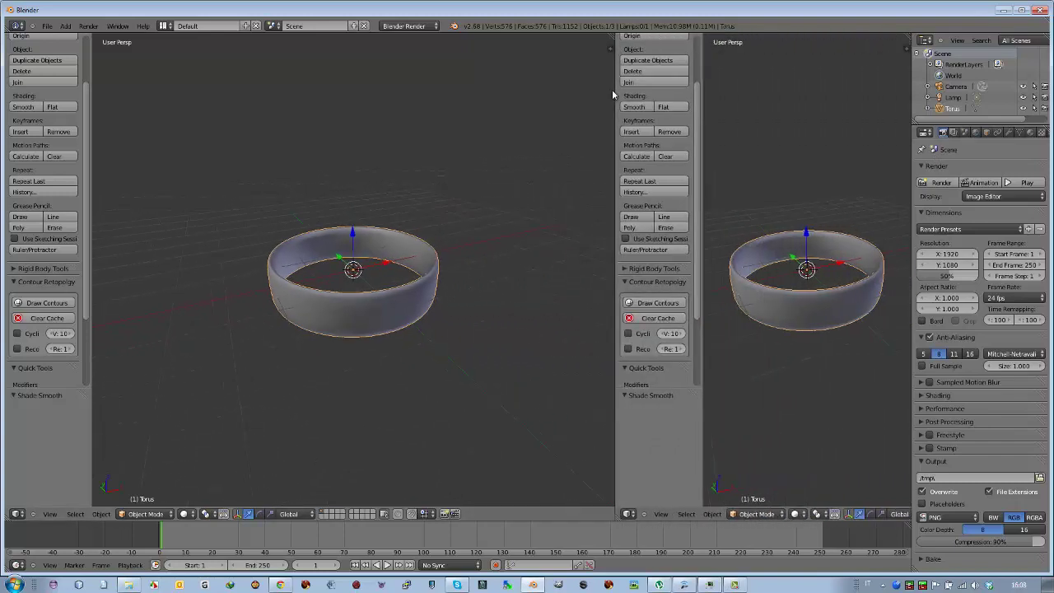
click(629, 513)
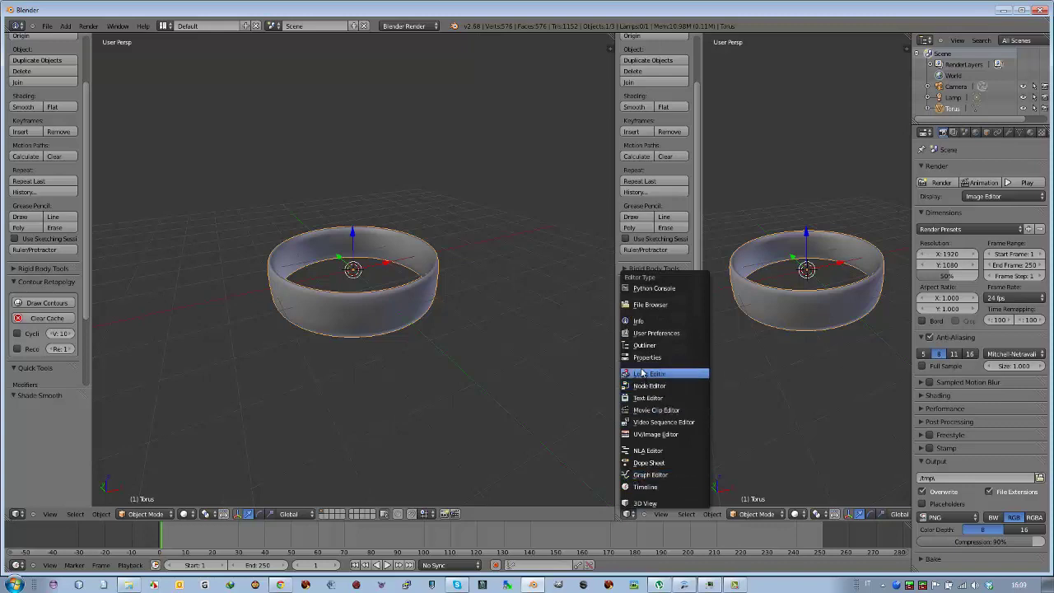
click(653, 433)
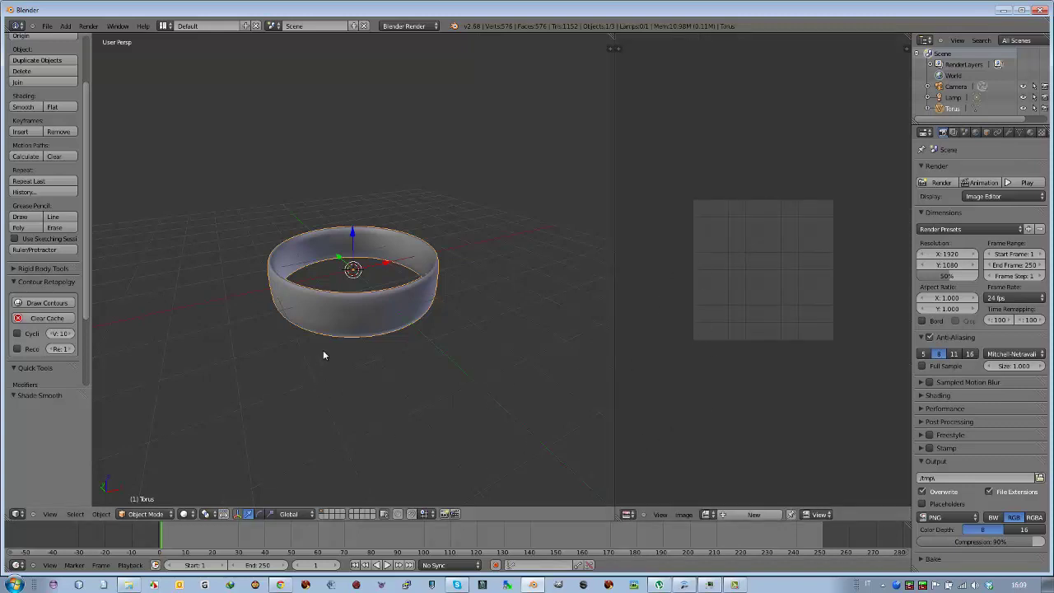
- Select the whole ring and unwrap it with Follow Active Quads, Even edge length
key(Tab)
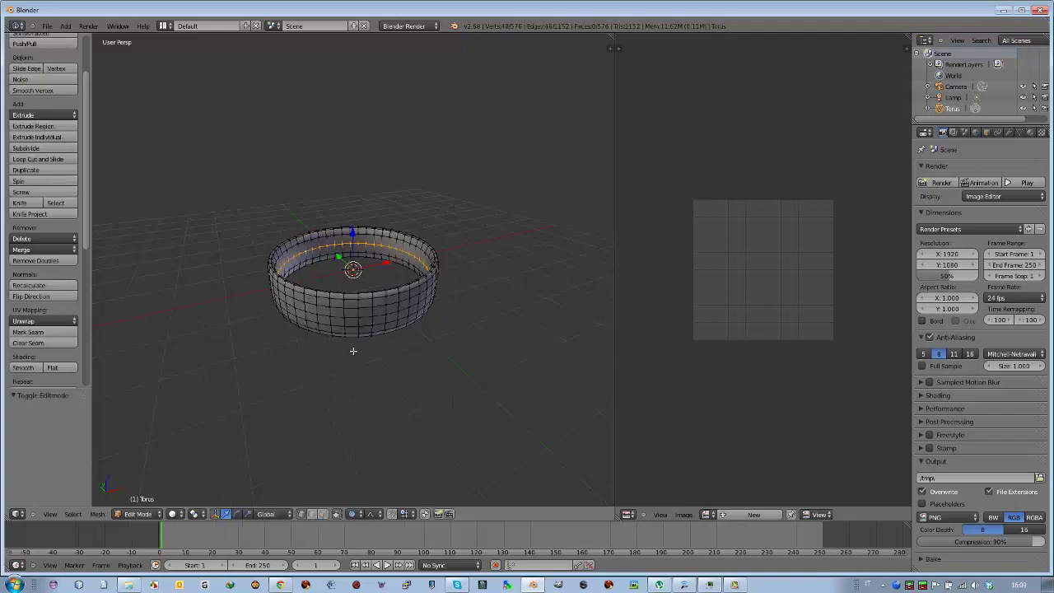
key(a)
key(a)
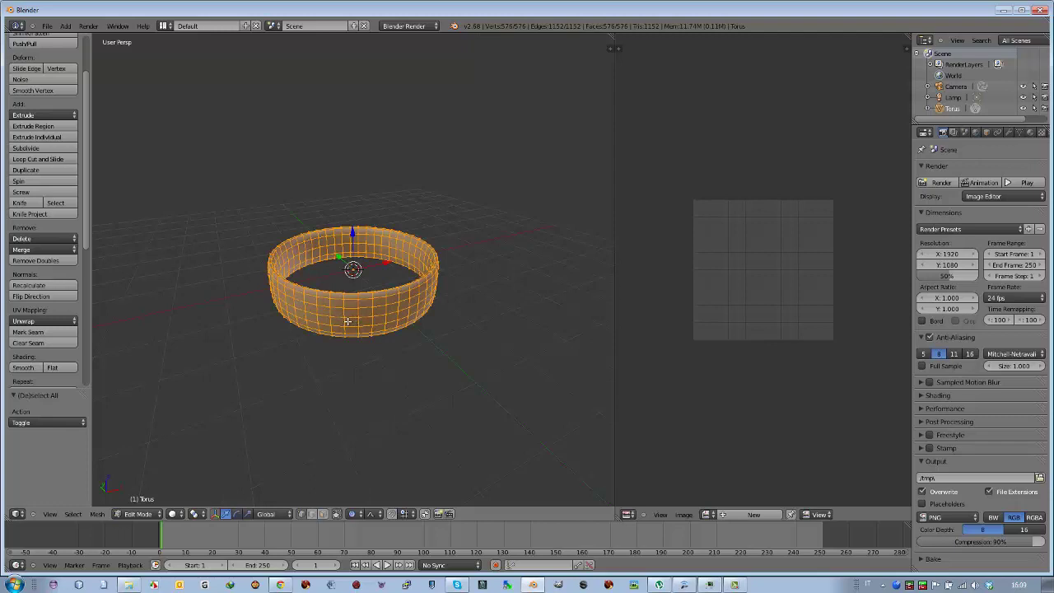
key(u)
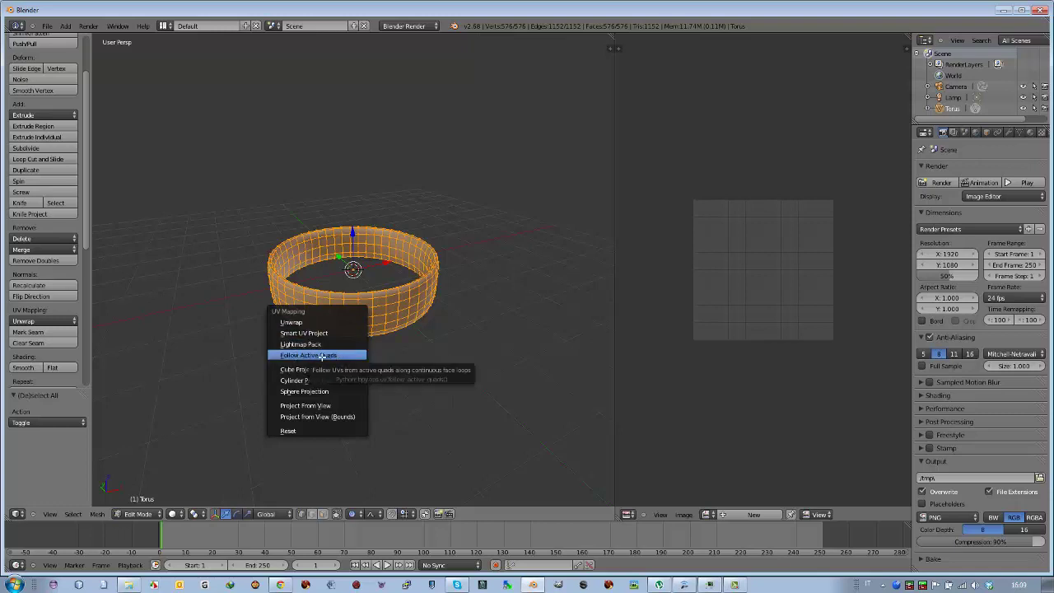
click(327, 355)
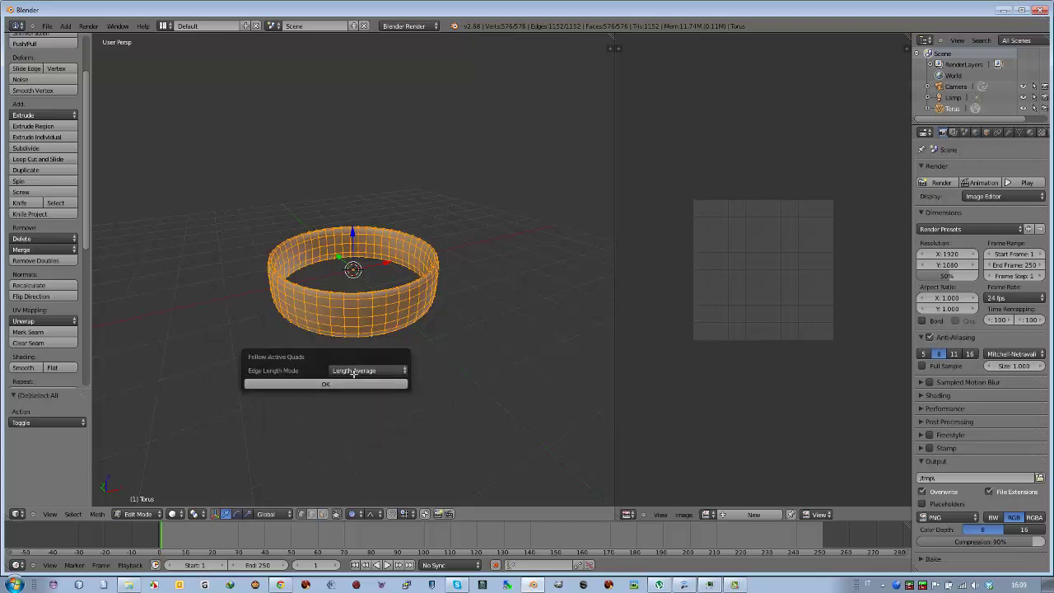
click(354, 371)
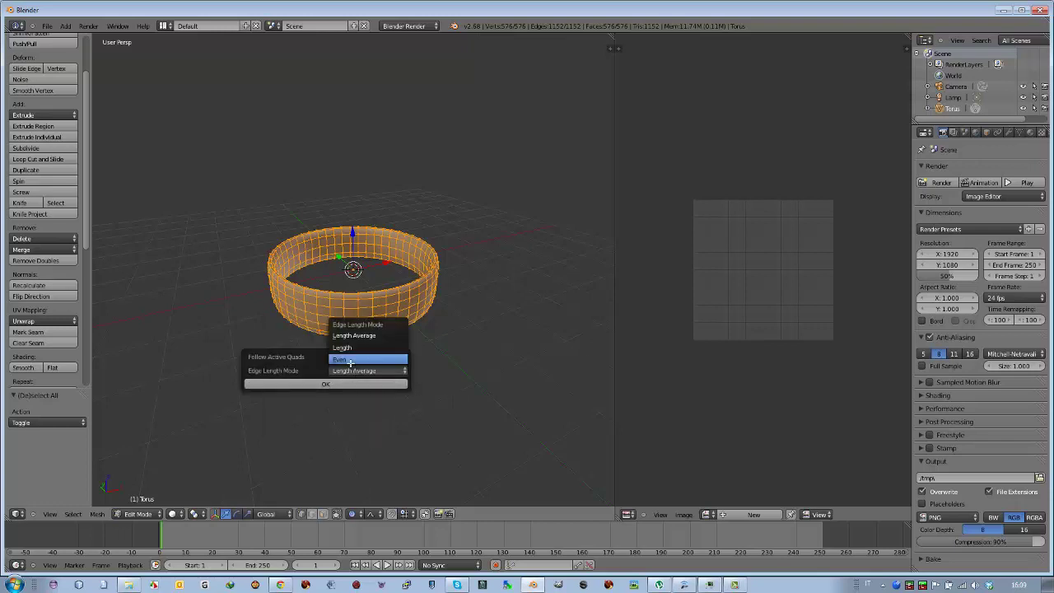
click(349, 360)
click(326, 384)
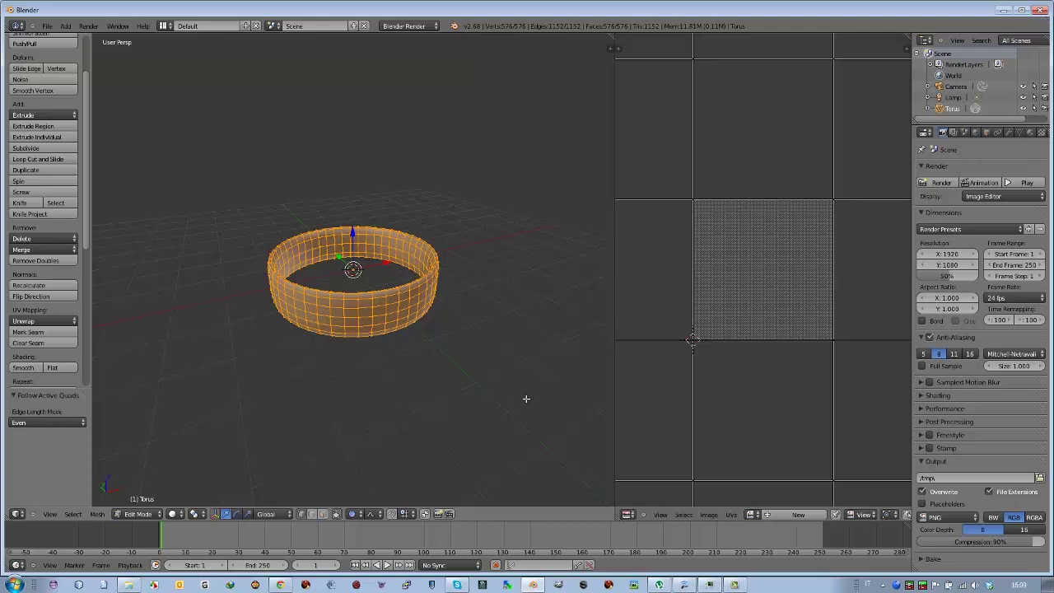
- Select all UVs, shrink the layout and move it upward
scroll(650, 380, down, 3)
scroll(649, 376, down, 2)
scroll(650, 376, down, 3)
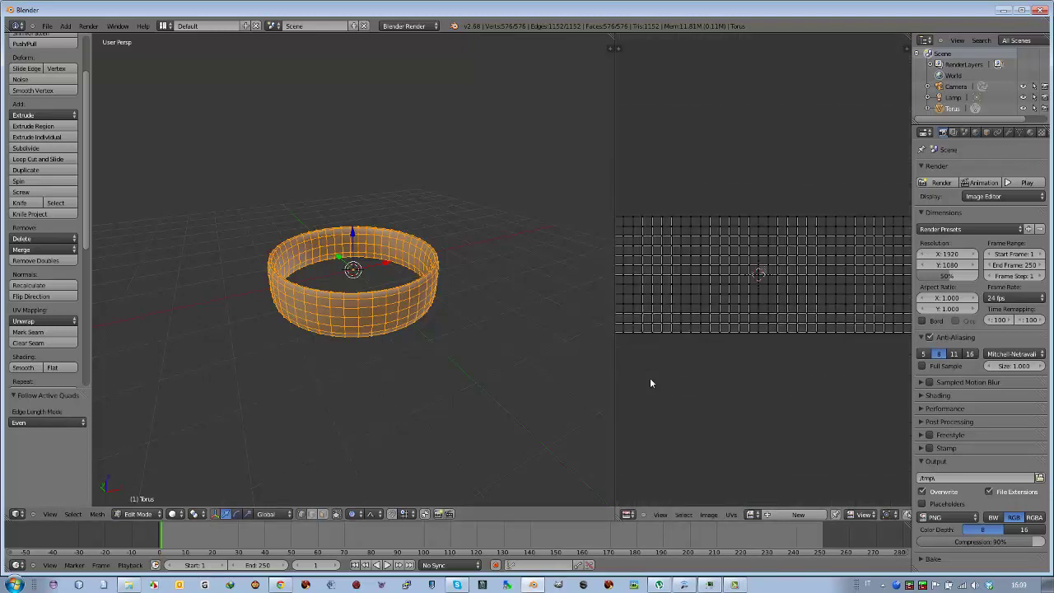
scroll(650, 383, down, 2)
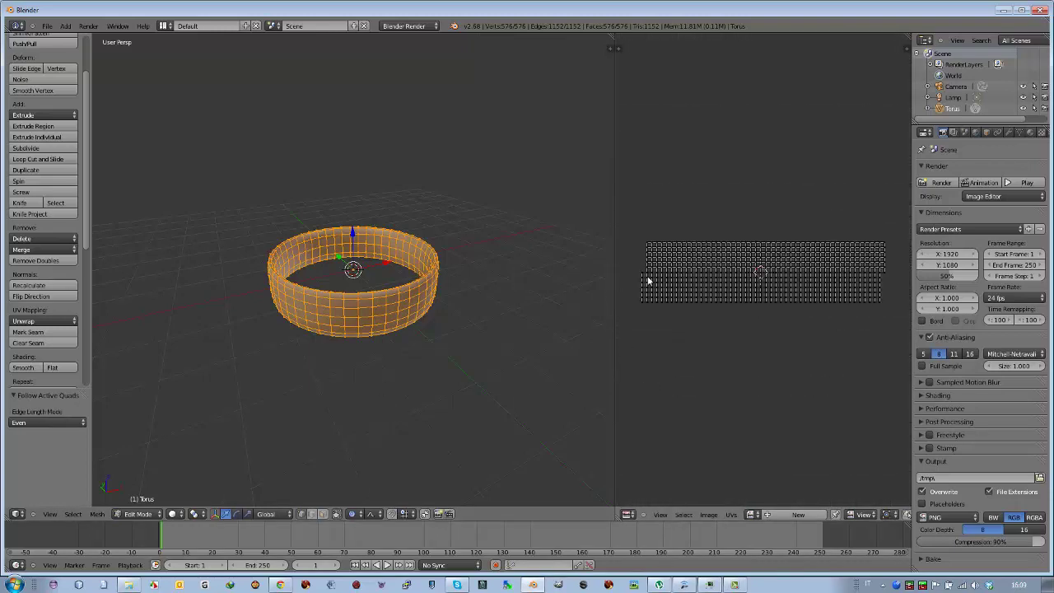
scroll(728, 298, down, 3)
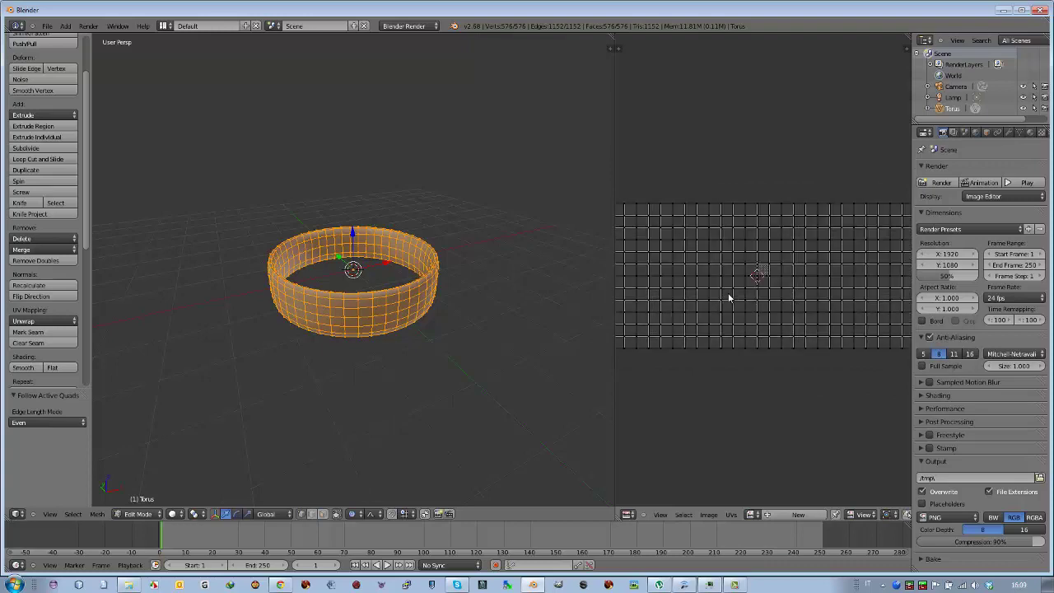
scroll(729, 298, down, 3)
scroll(729, 298, up, 1)
scroll(731, 302, up, 1)
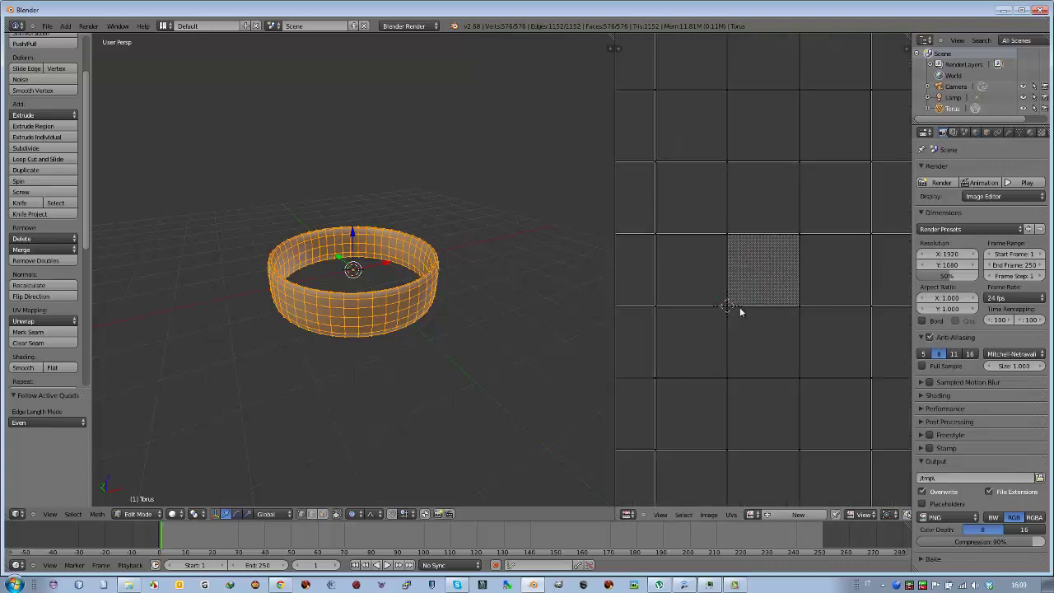
key(a)
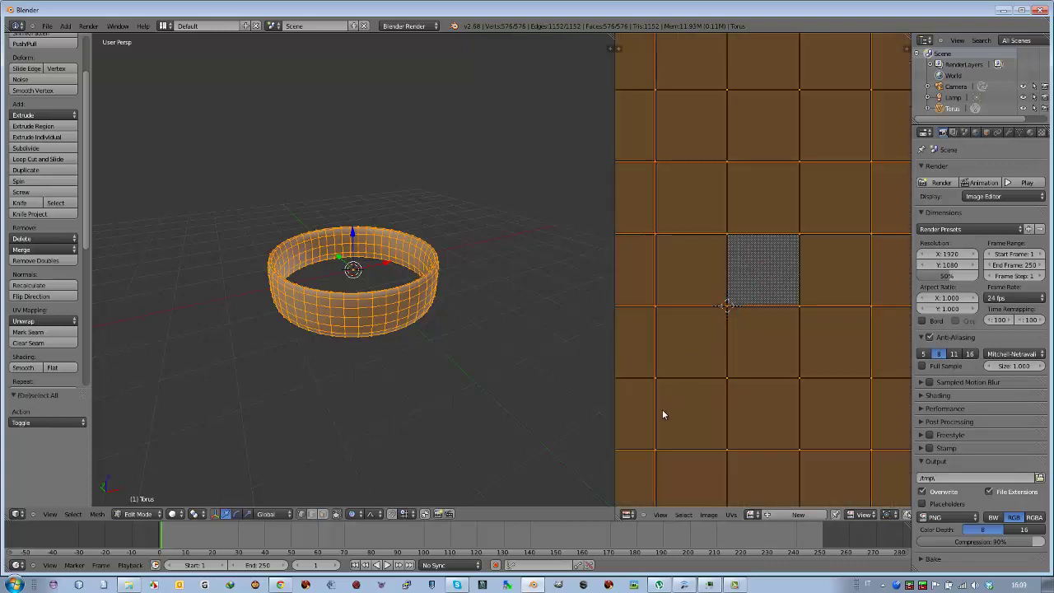
key(s)
scroll(687, 374, up, 2)
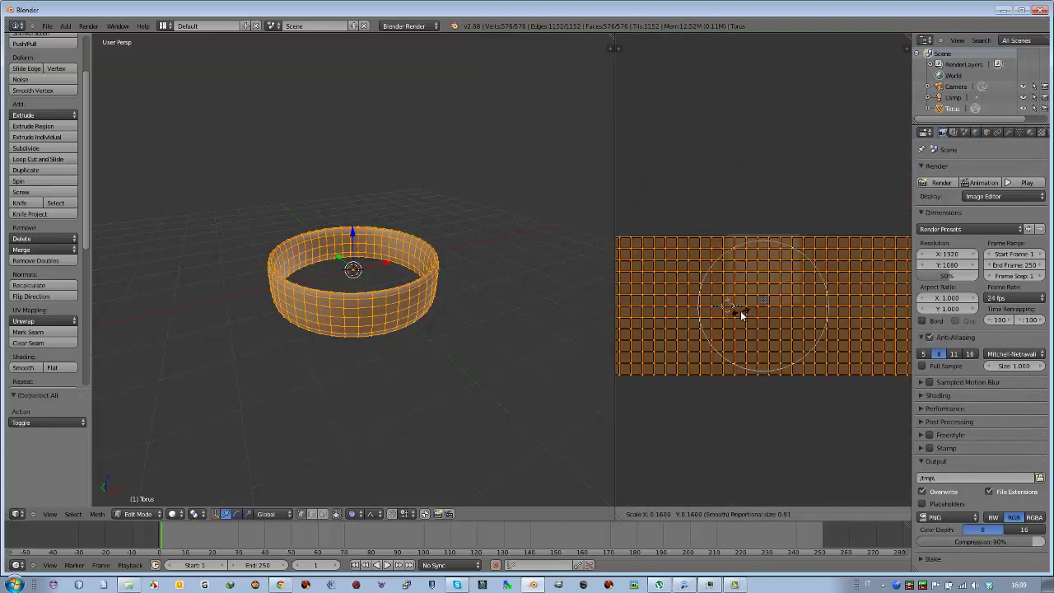
click(755, 302)
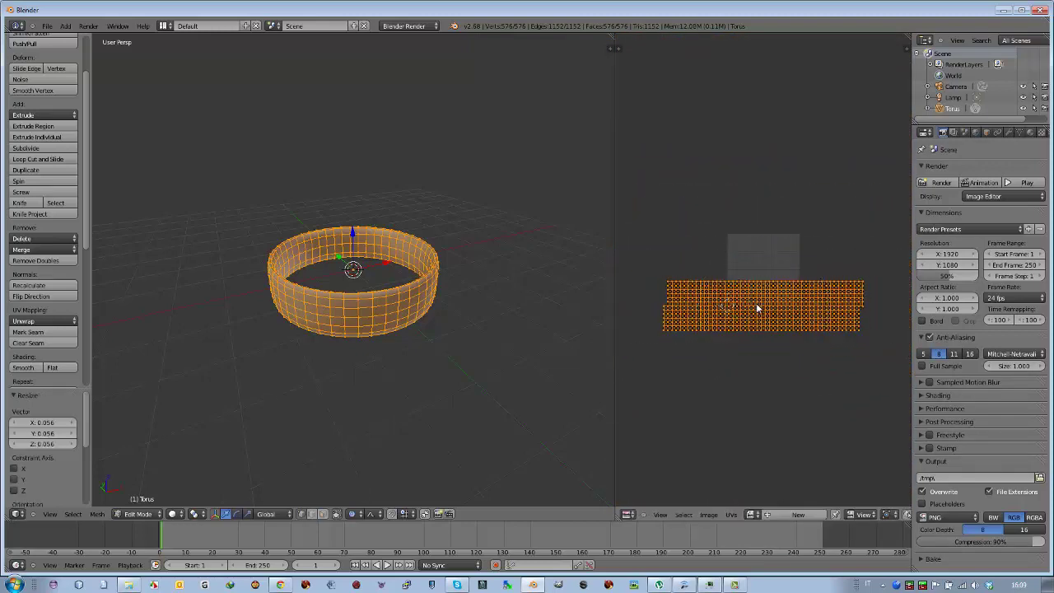
key(g)
click(760, 271)
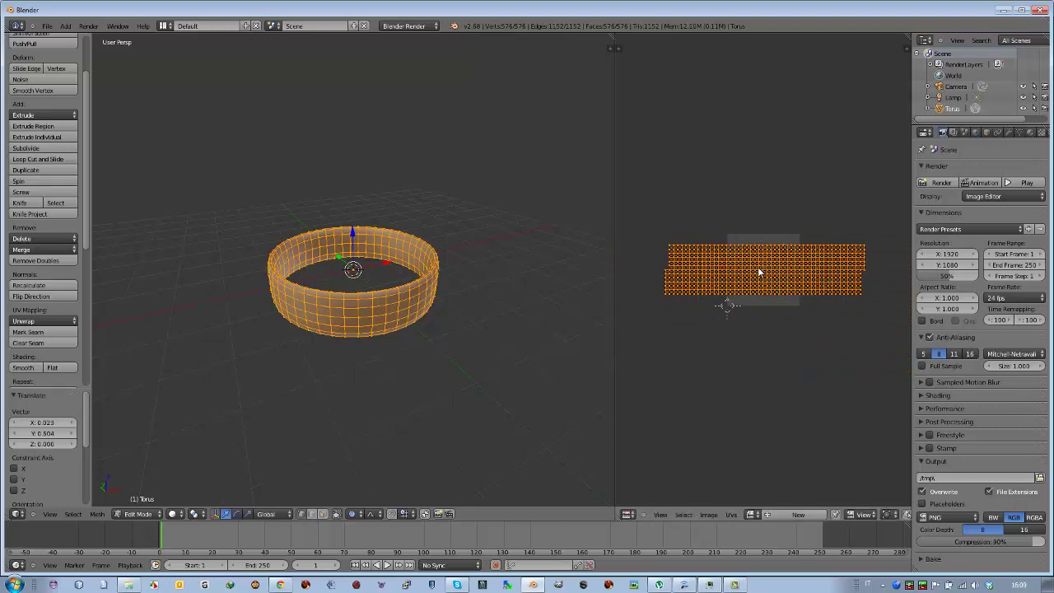
- Narrow the UV layout along X, shift it left, and stretch it along Y to fill the square
key(s)
key(x)
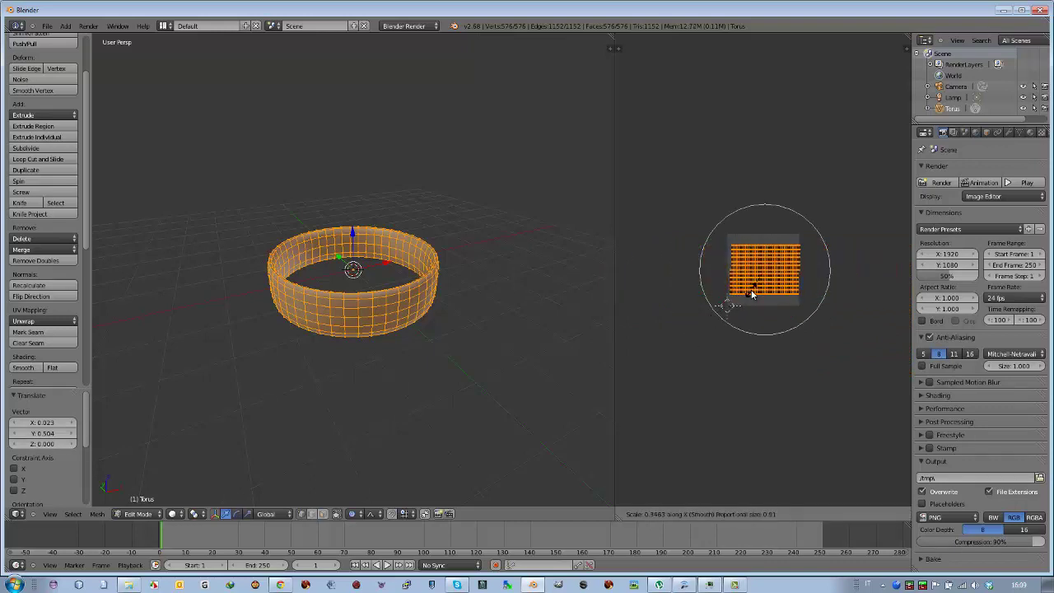
click(751, 294)
scroll(749, 290, up, 3)
scroll(748, 287, up, 2)
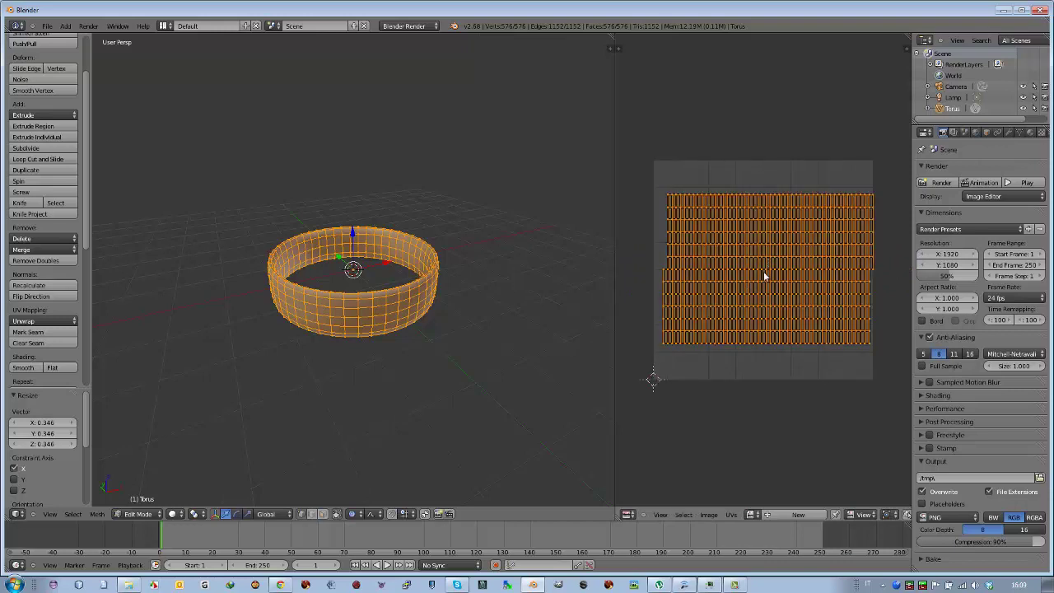
key(g)
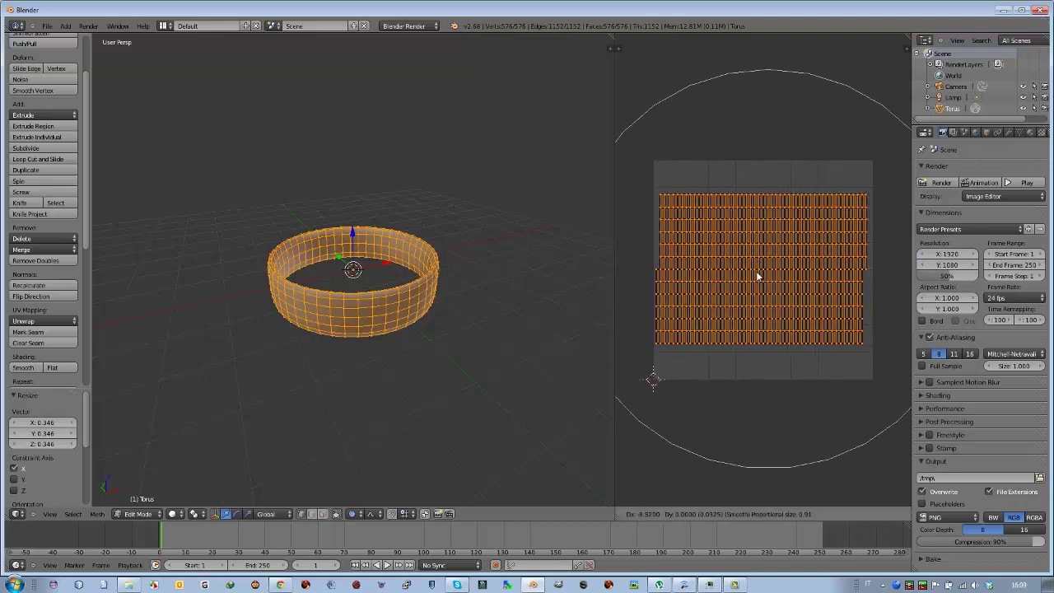
click(758, 277)
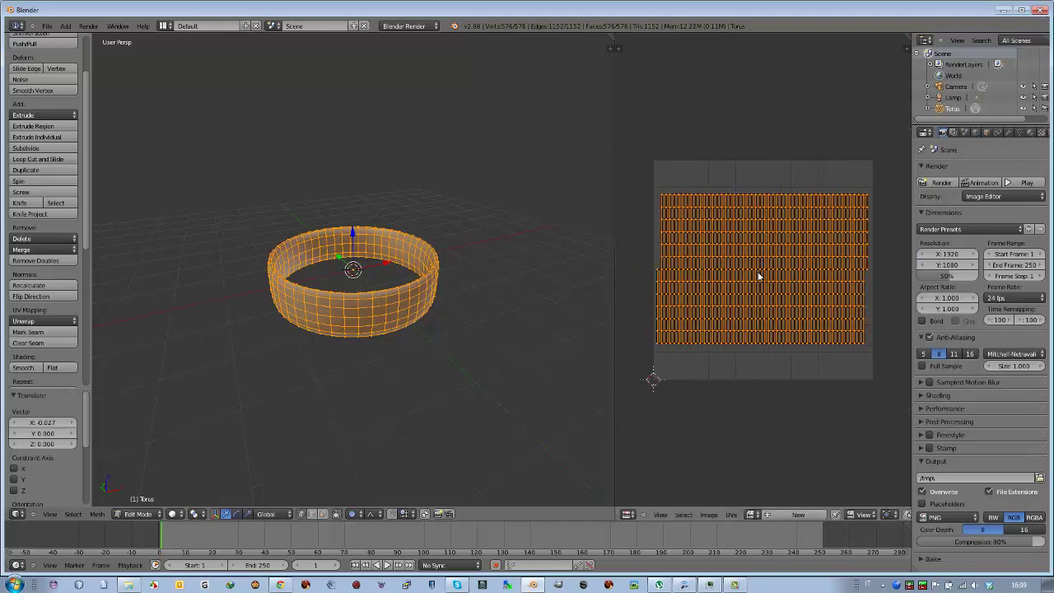
key(s)
key(y)
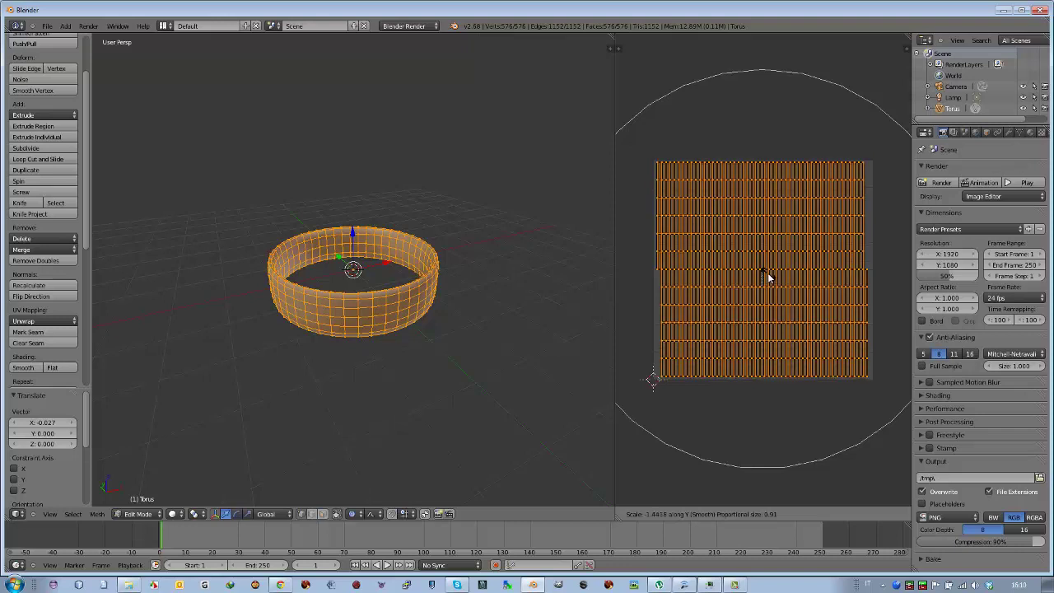
click(767, 272)
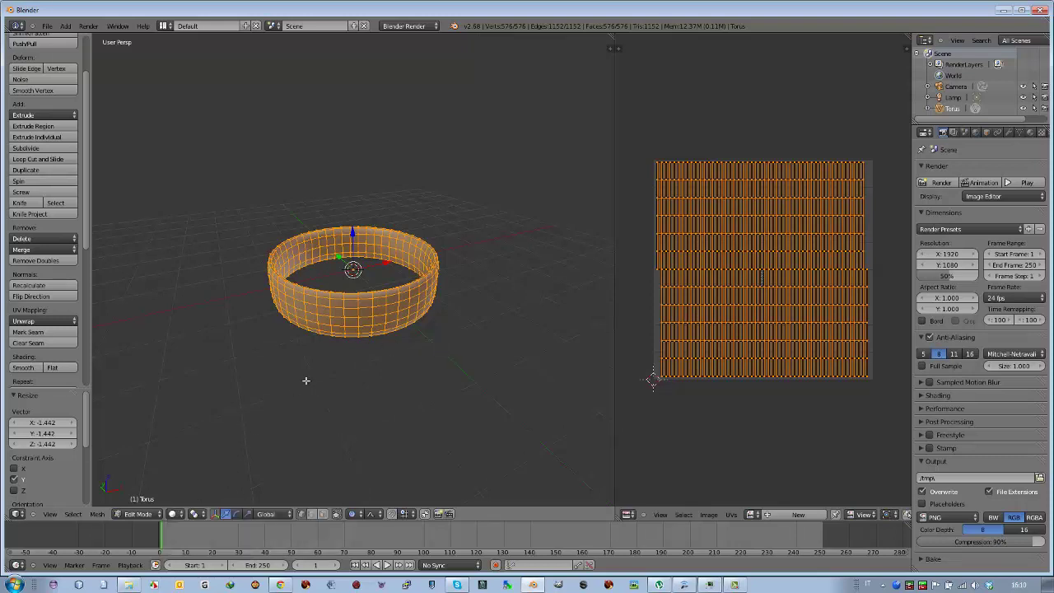
- Switch the 3D view to Rendered shading and show the World properties
click(181, 517)
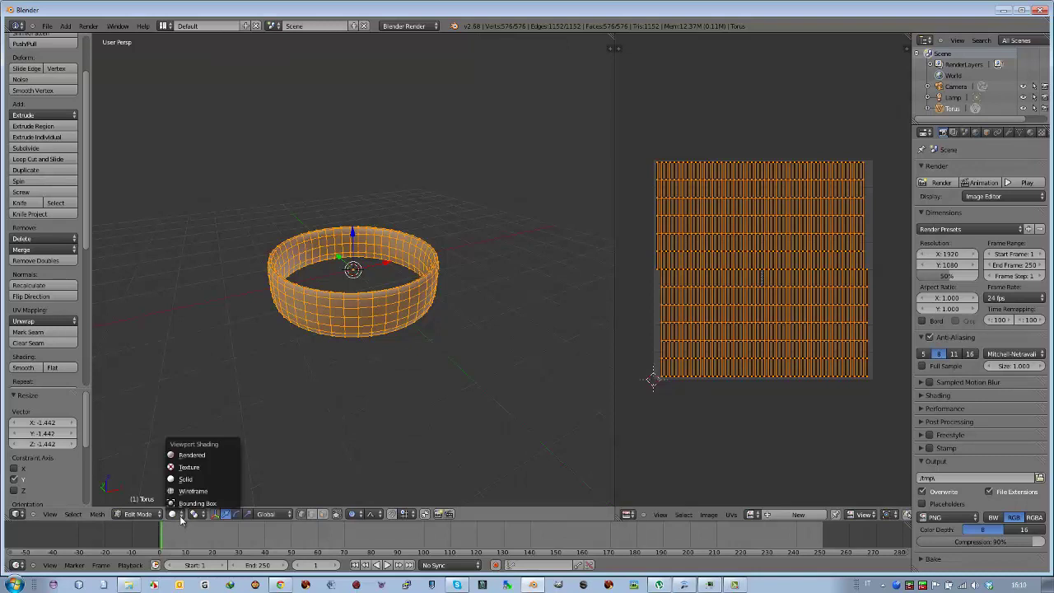
click(194, 459)
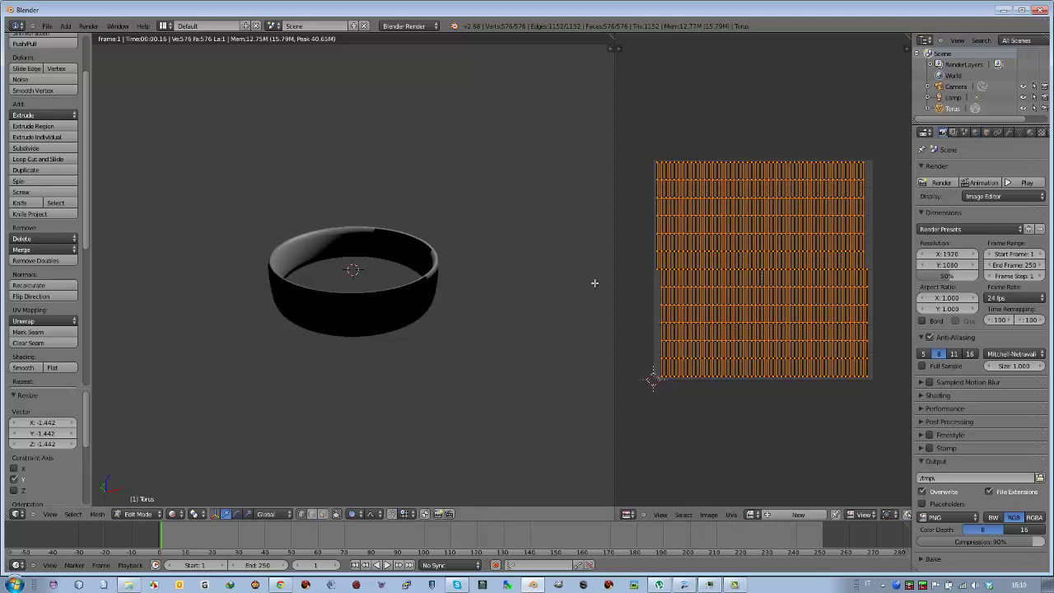
click(976, 133)
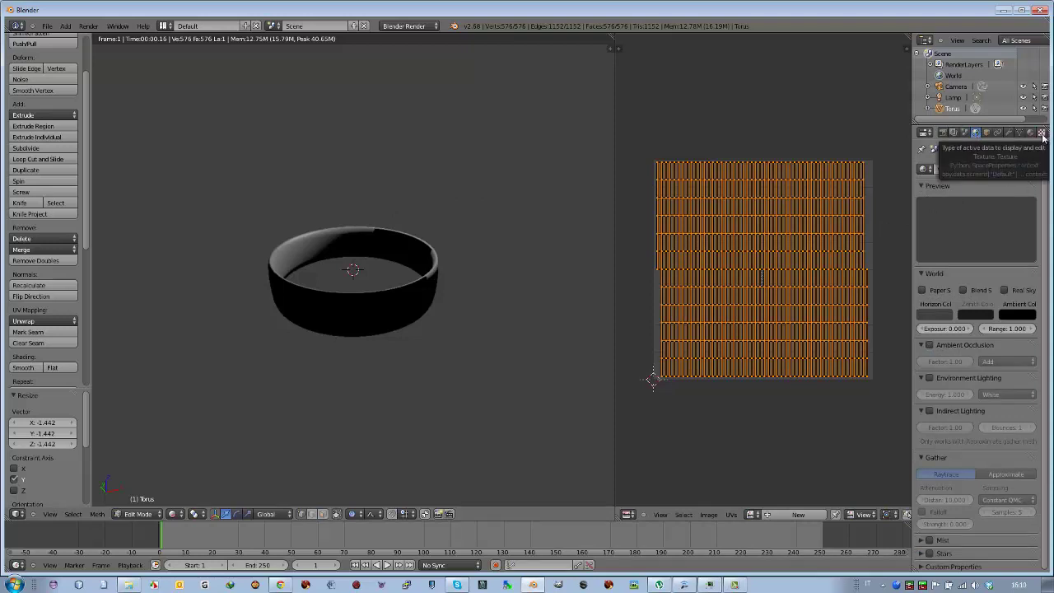
- Create a new world texture named 'Texture' with type Image or Movie
click(1041, 133)
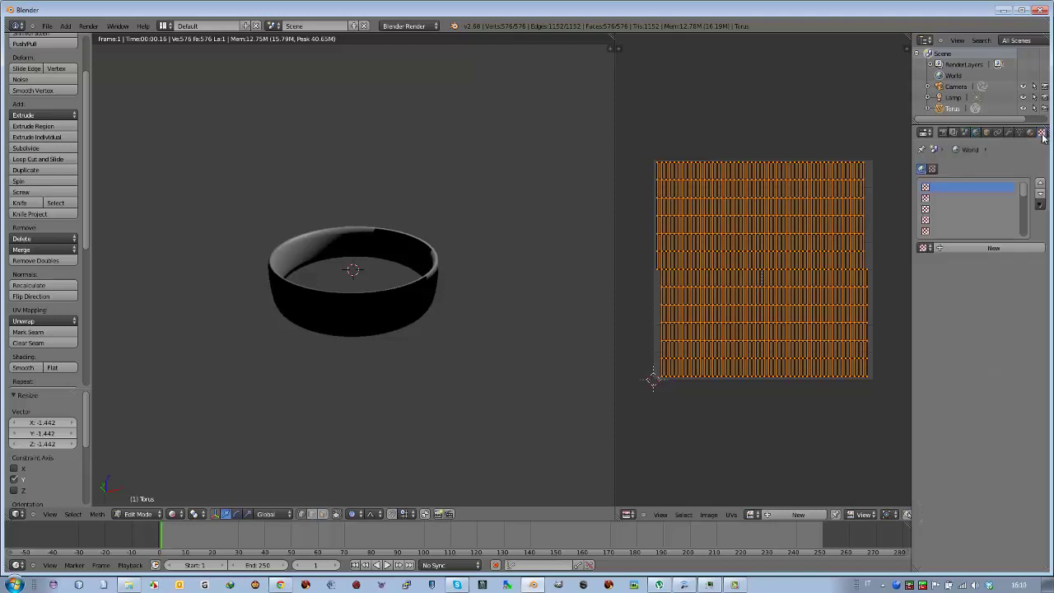
click(963, 248)
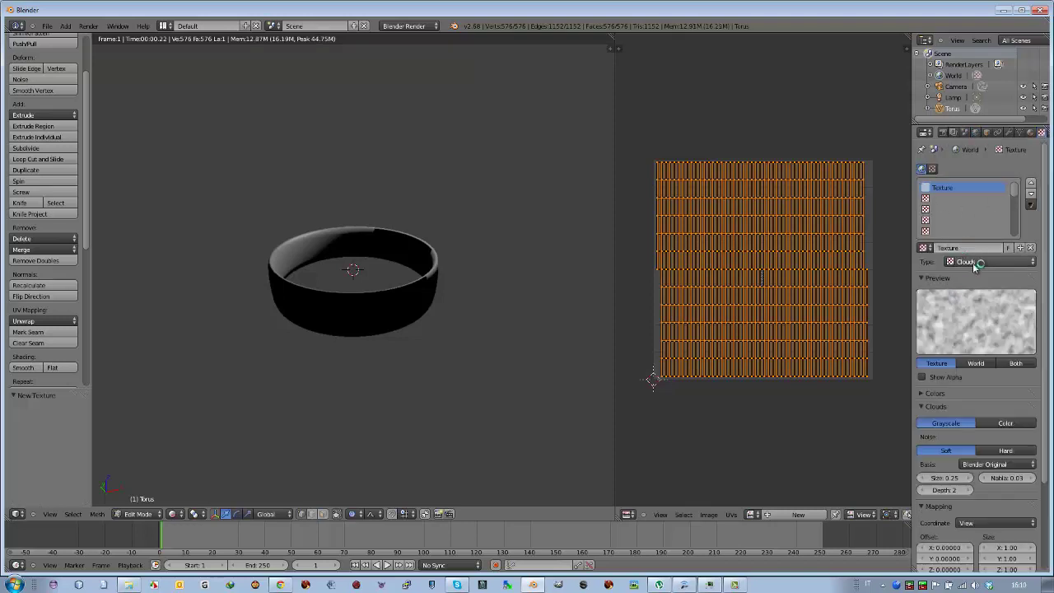
click(971, 261)
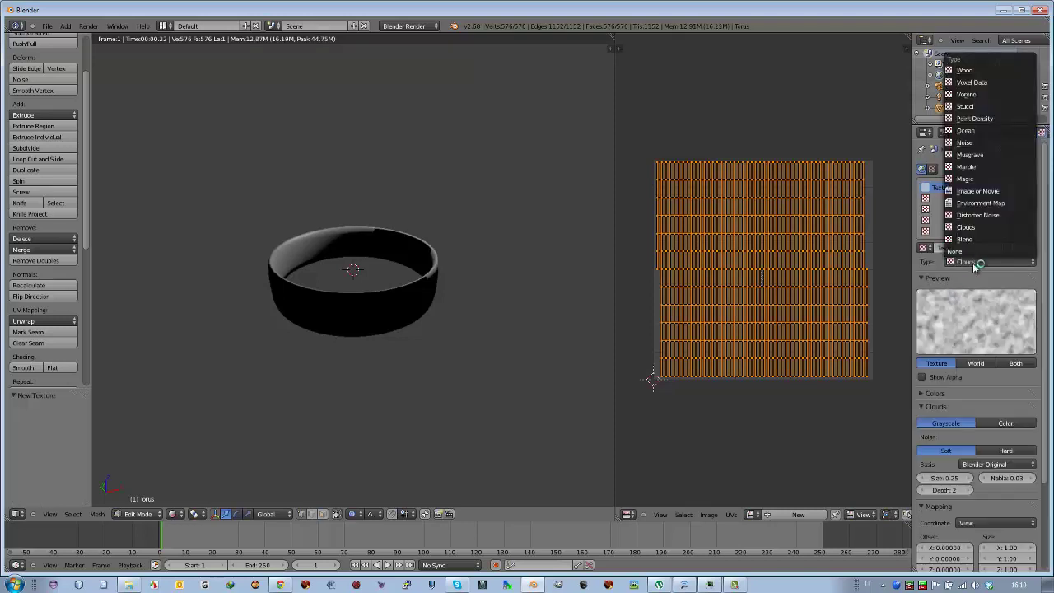
click(982, 192)
scroll(934, 371, down, 2)
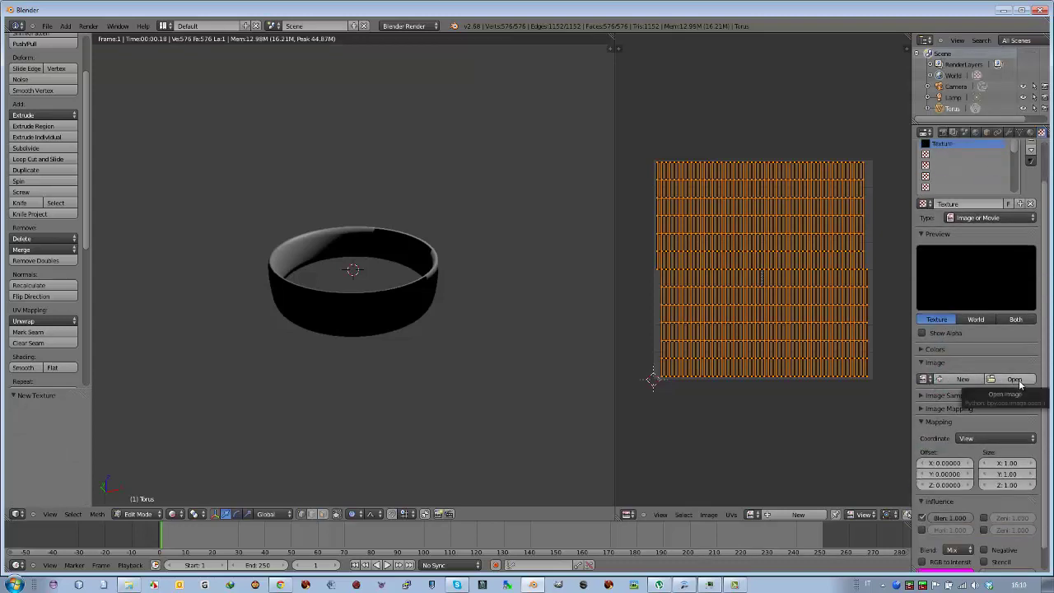
- Download the sunset beach wallpaper JPG and return to Blender's image file browser
click(1014, 379)
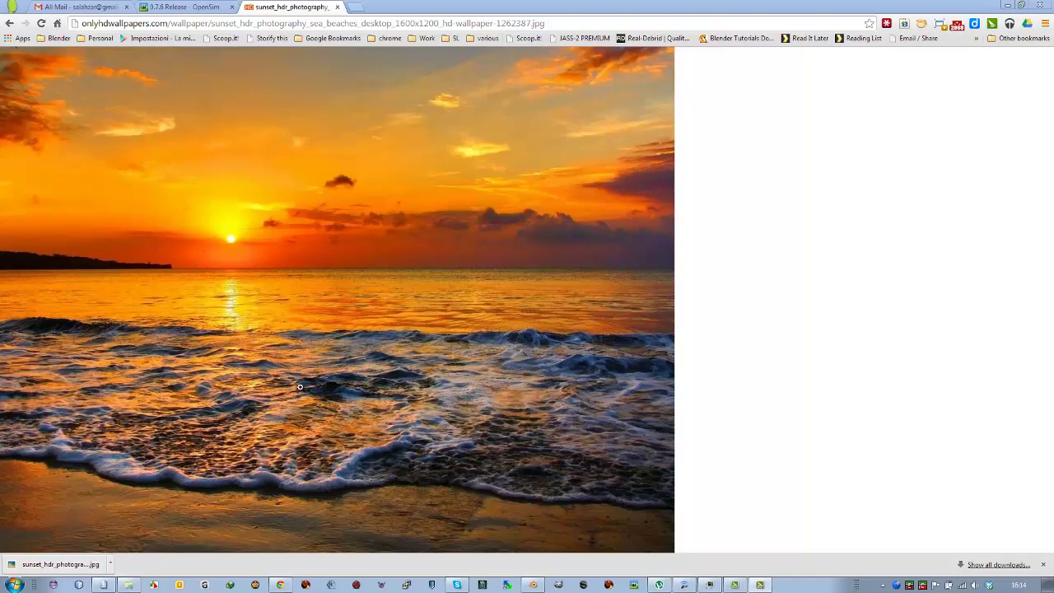
click(533, 584)
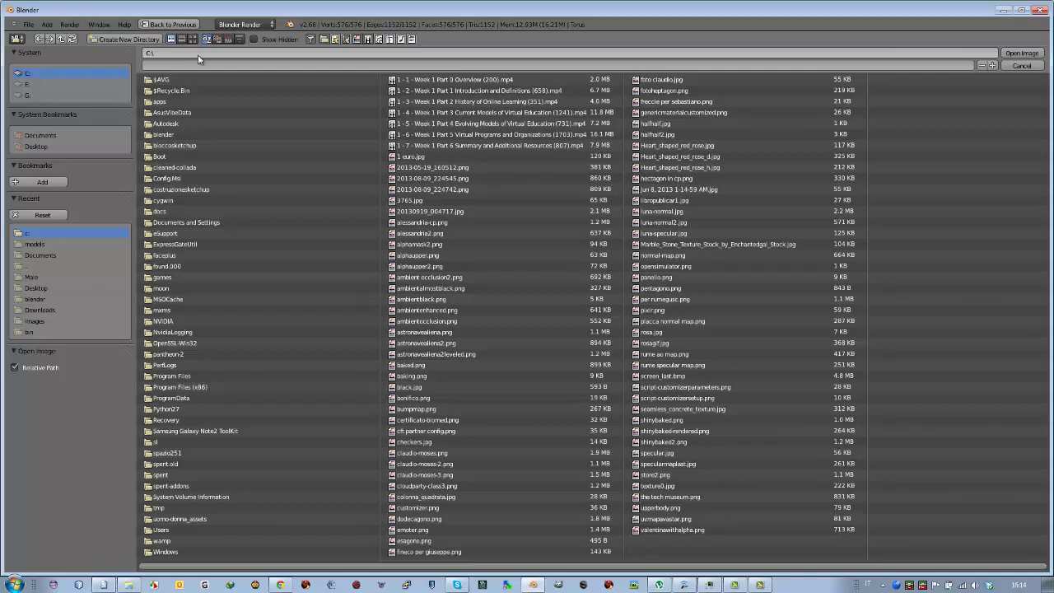
- Refresh and date-sort the file list, then load the 1600×1200 sunset JPG as the texture image
click(69, 39)
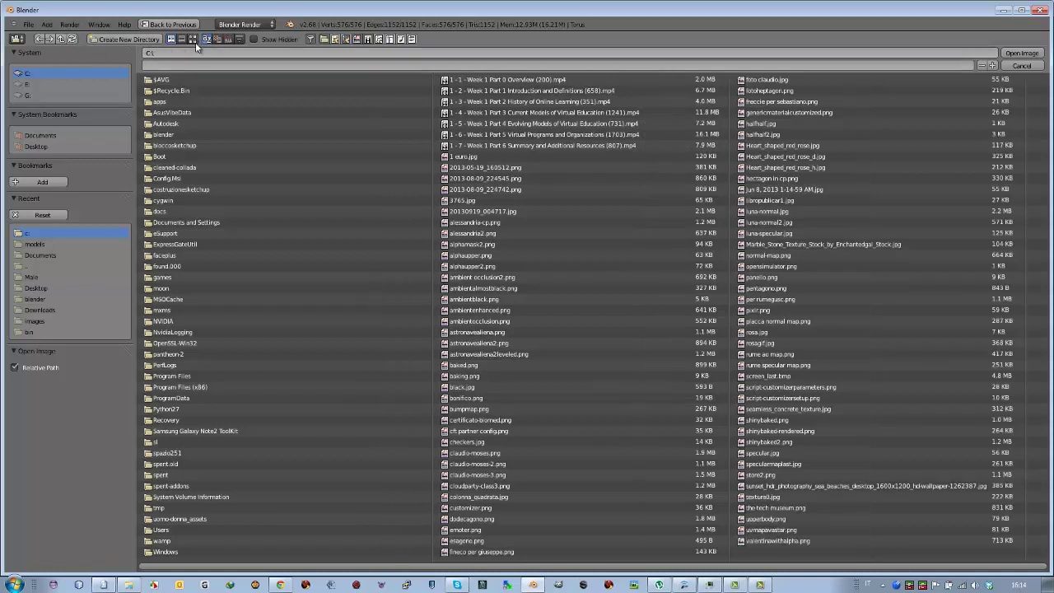
click(229, 39)
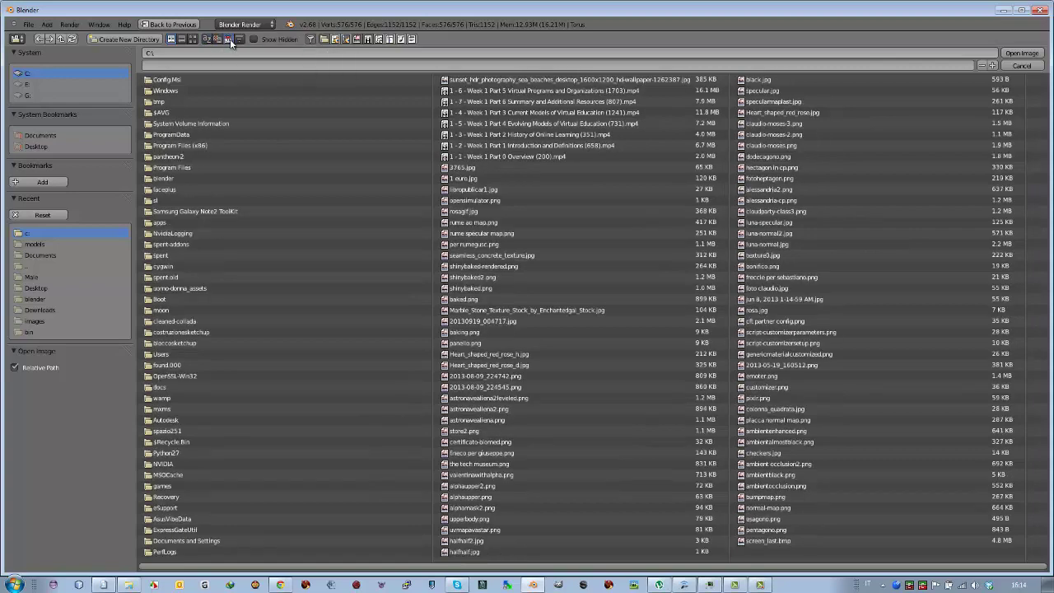
click(462, 80)
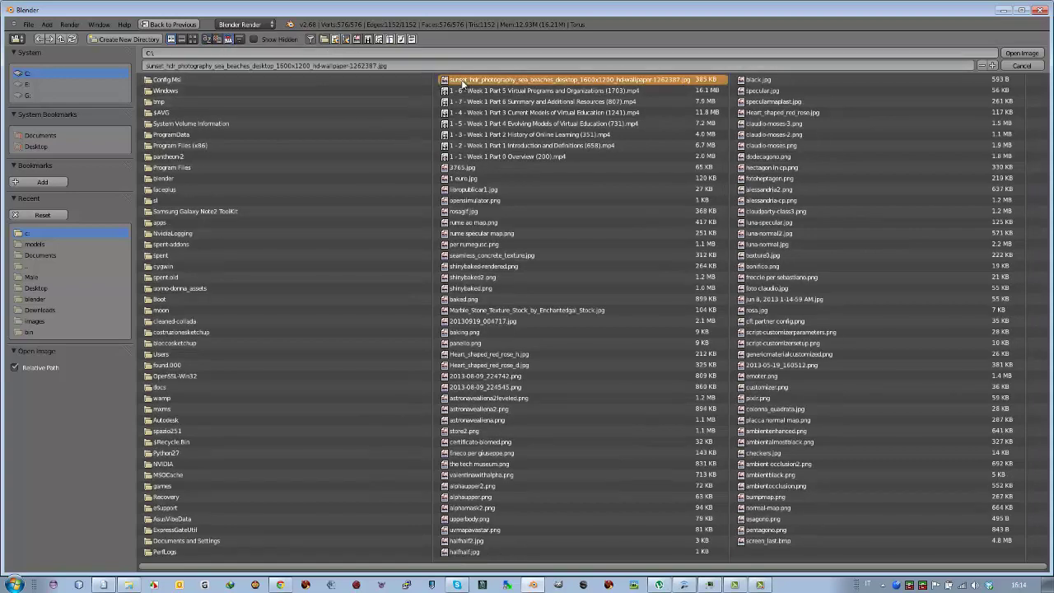
double_click(462, 80)
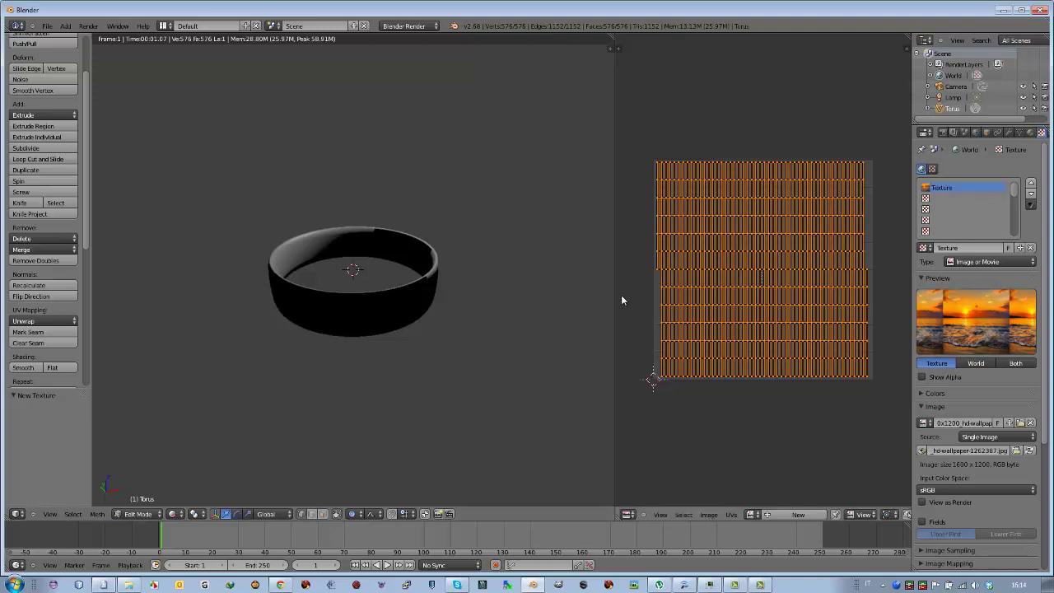
- Make the sunset texture drive Horizon instead of Blend, then deselect all geometry
scroll(1045, 368, down, 1)
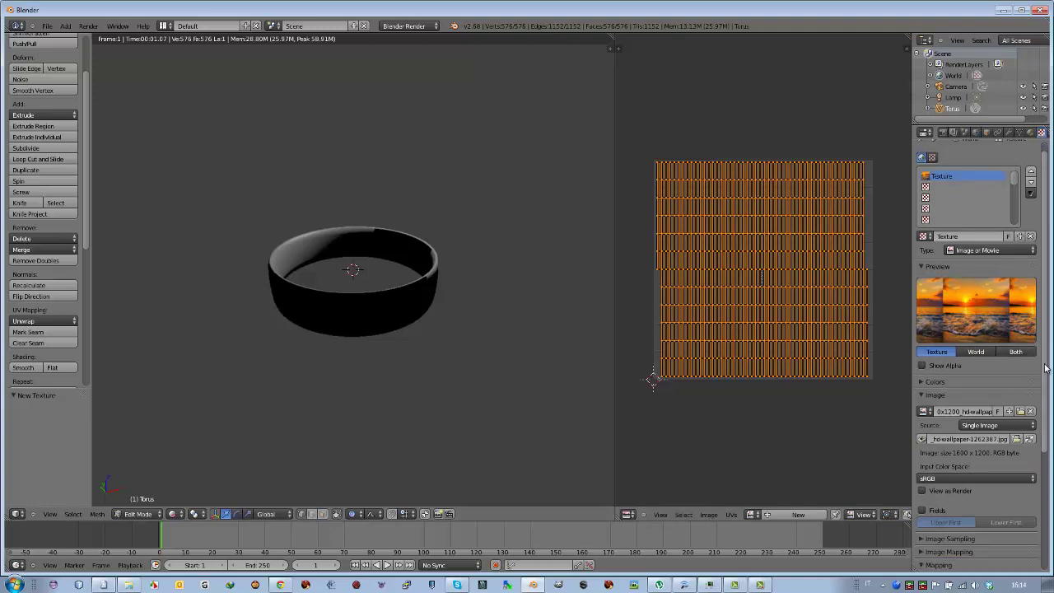
drag(1046, 367, 1050, 487)
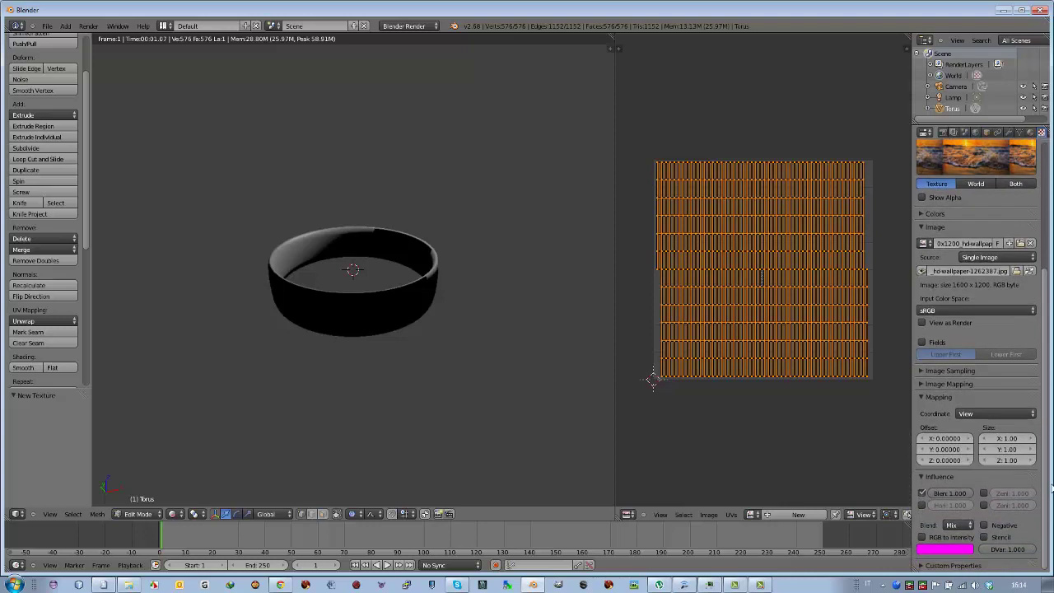
click(922, 493)
click(923, 505)
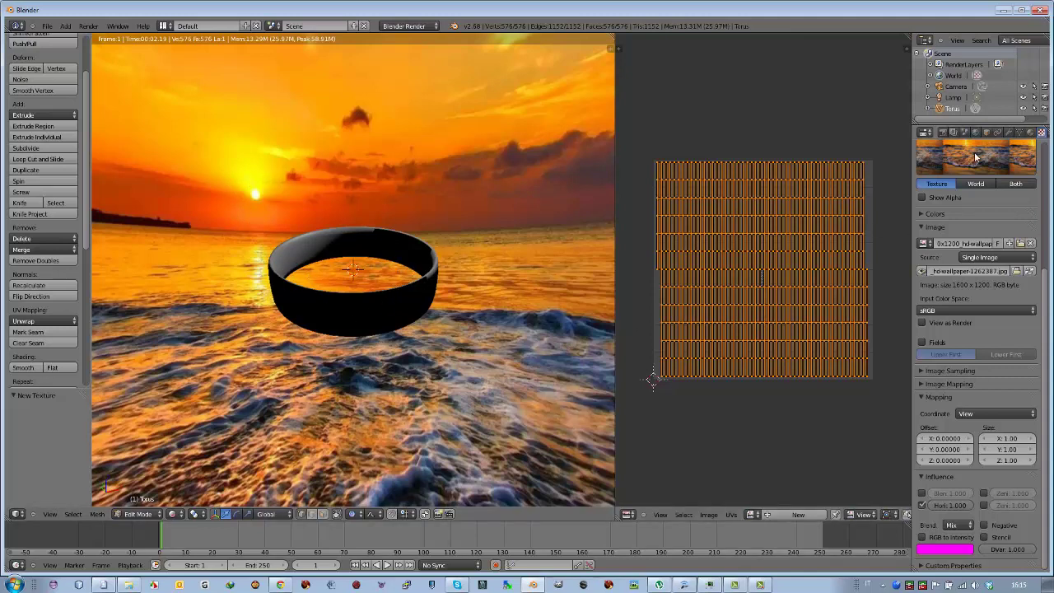
key(a)
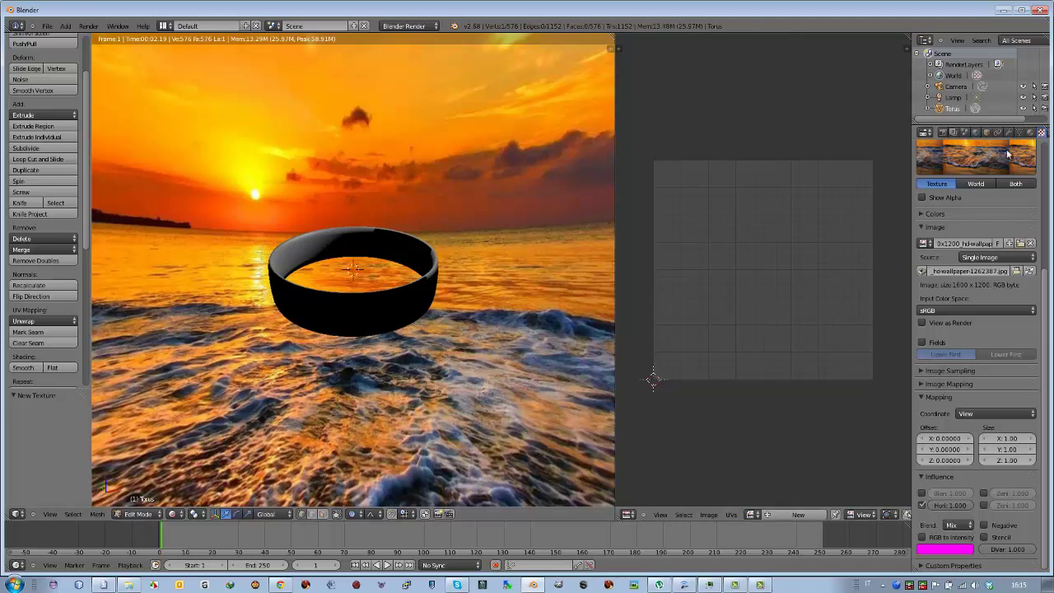
- Create a new material for the ring named 'anello'
click(1030, 133)
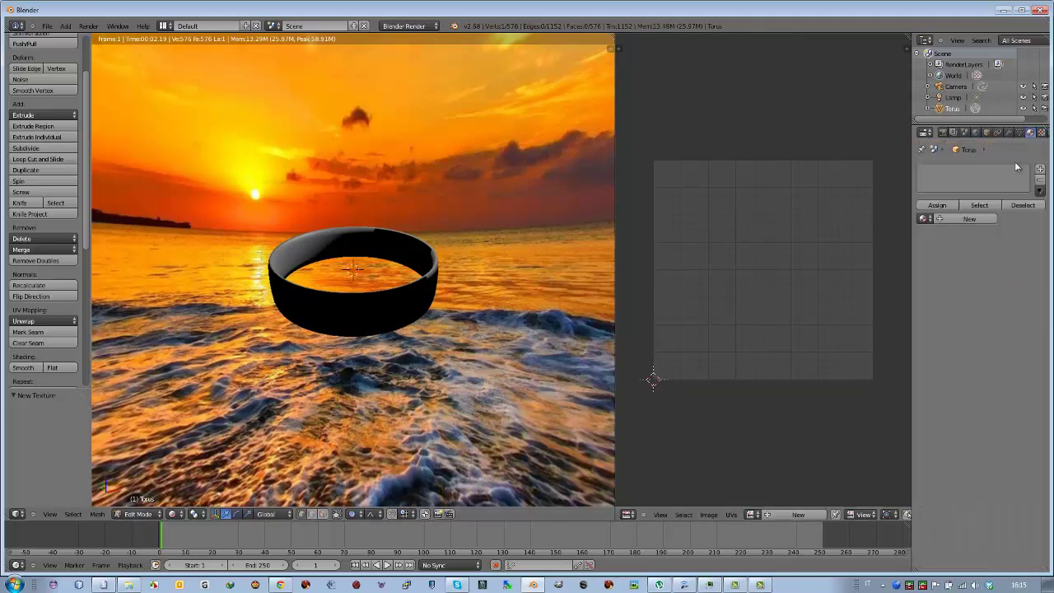
click(967, 218)
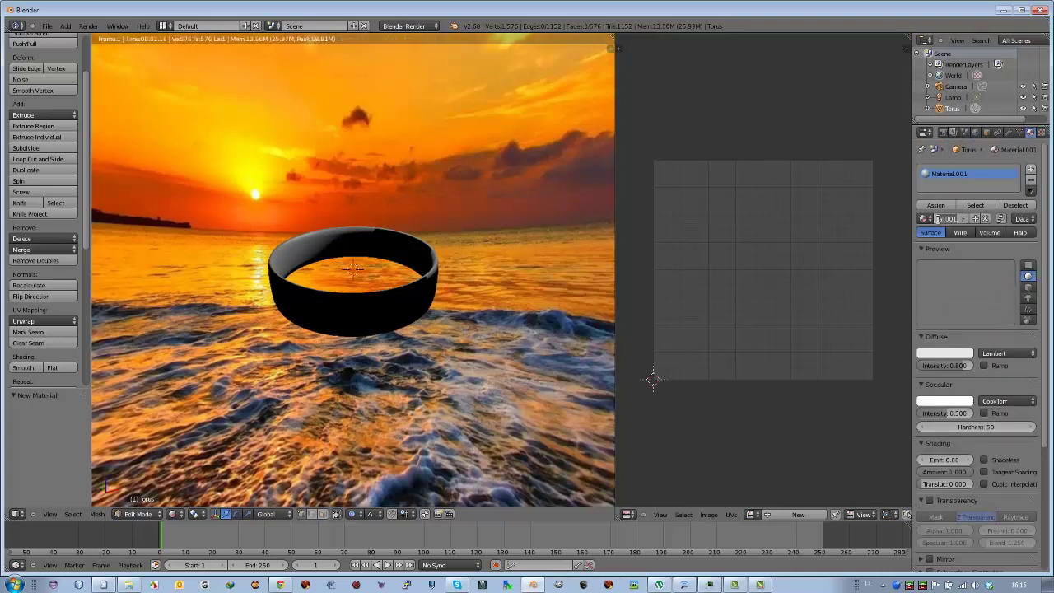
click(937, 219)
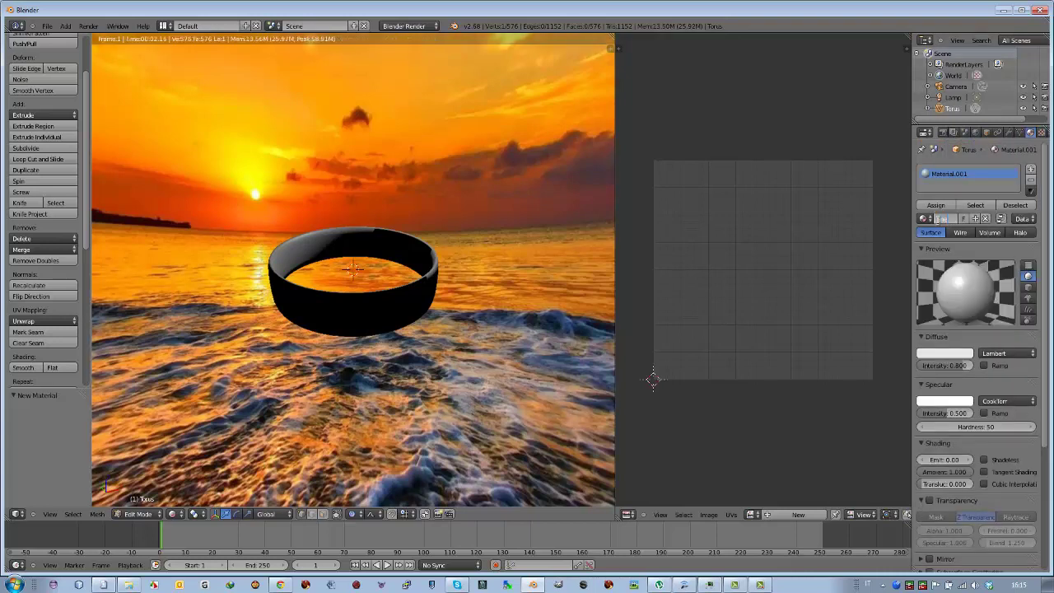
text(anello)
key(Return)
- Set the anello diffuse colour to a golden orange (R 0.900, G 0.581, B 0.032)
click(933, 356)
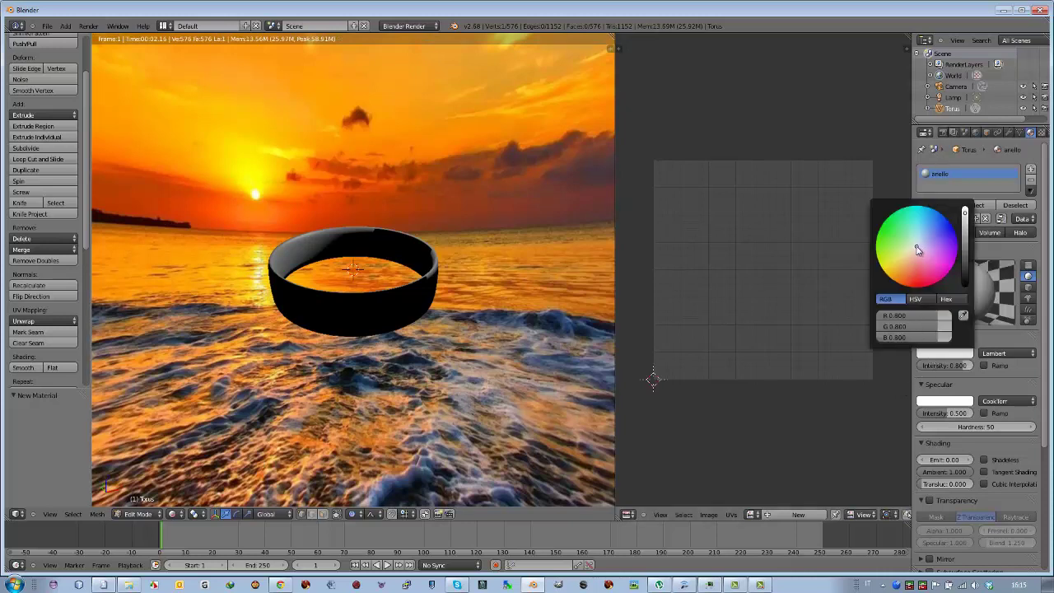
drag(909, 274, 898, 280)
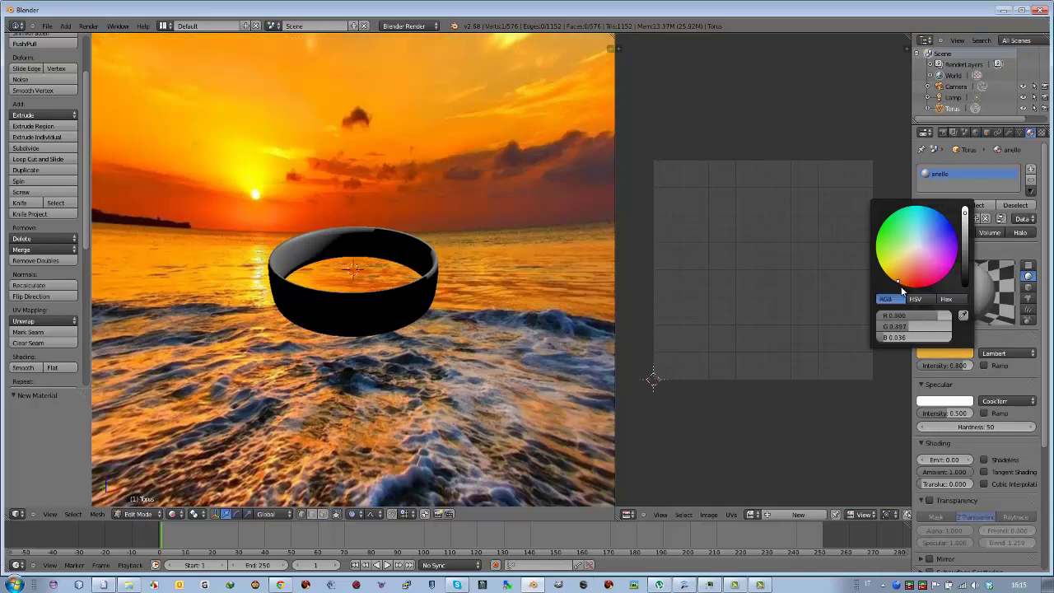
drag(912, 292, 905, 290)
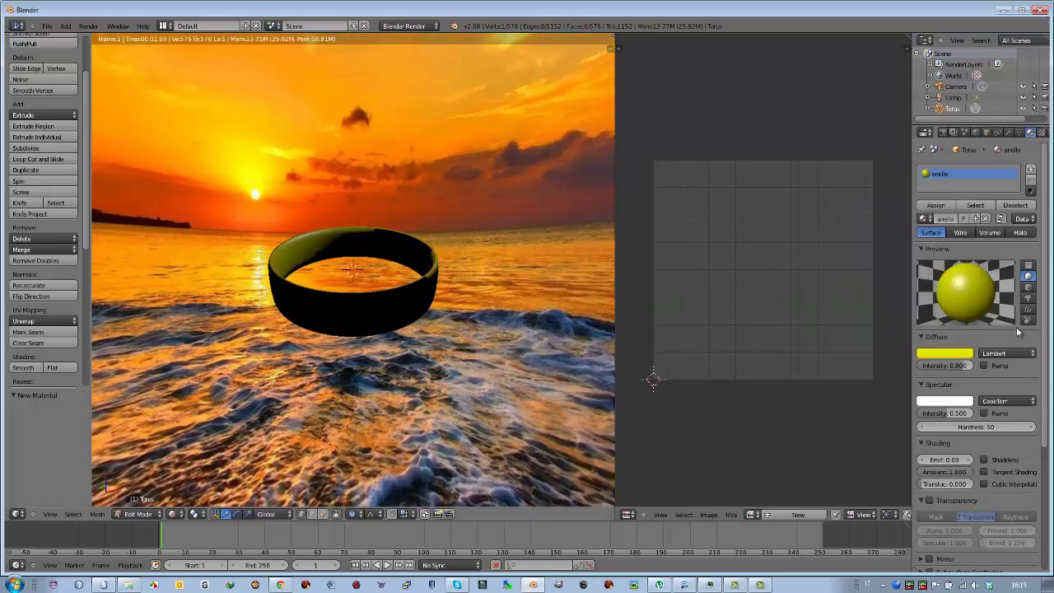
click(937, 355)
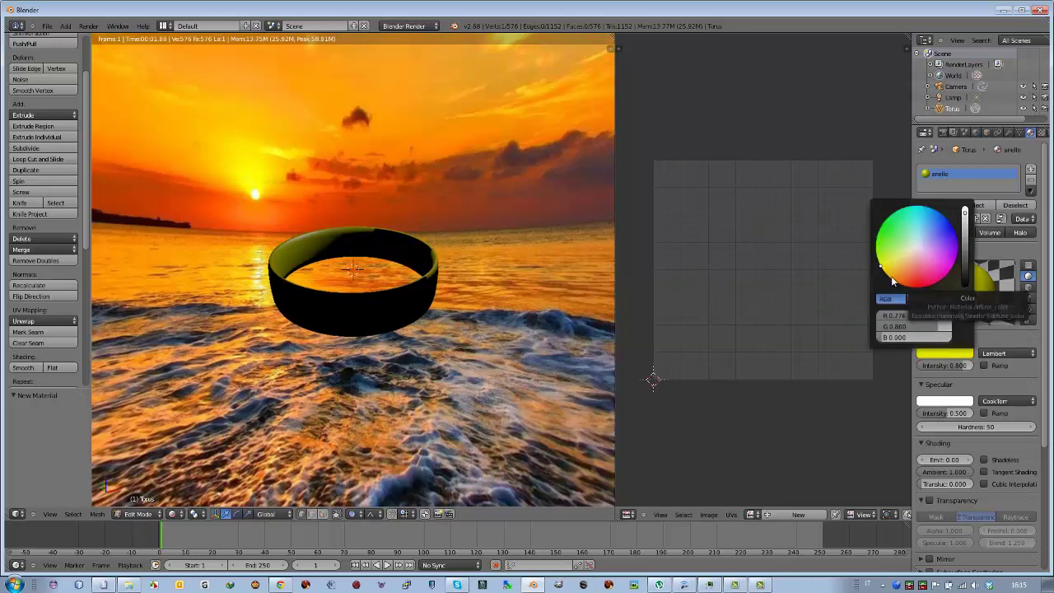
click(899, 285)
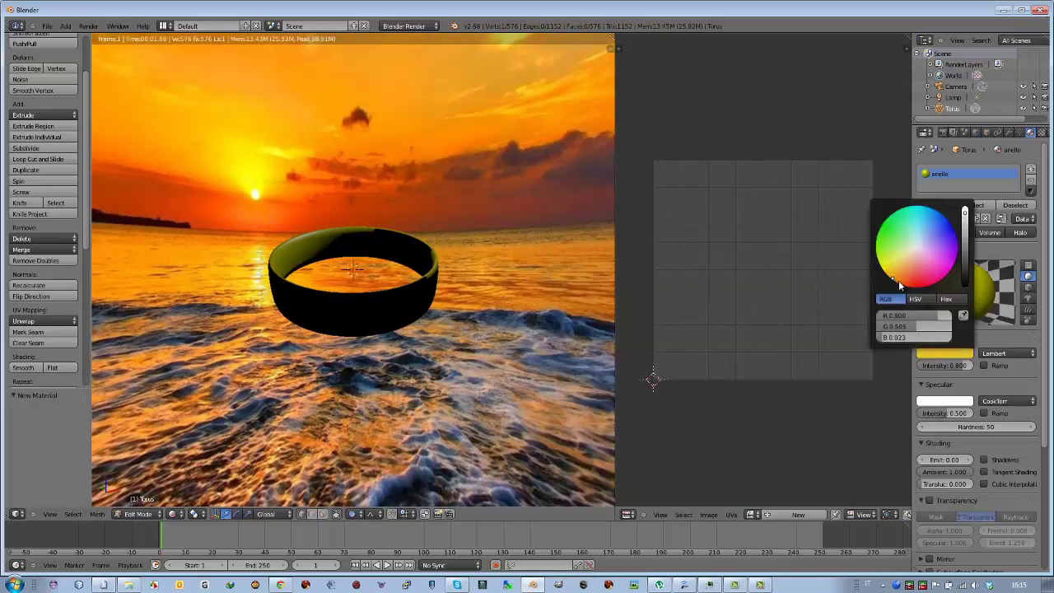
click(899, 285)
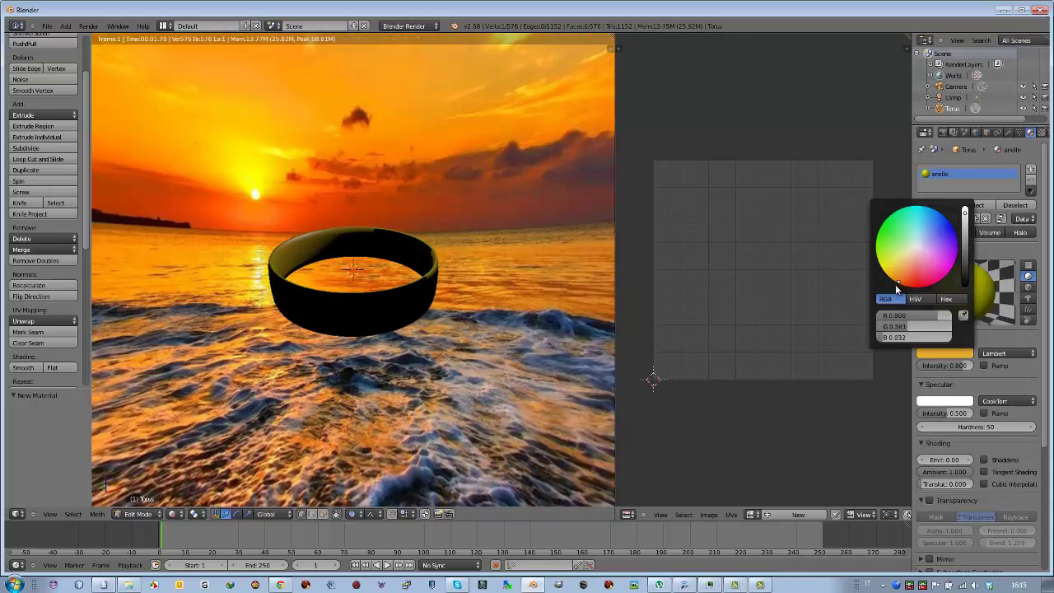
click(757, 335)
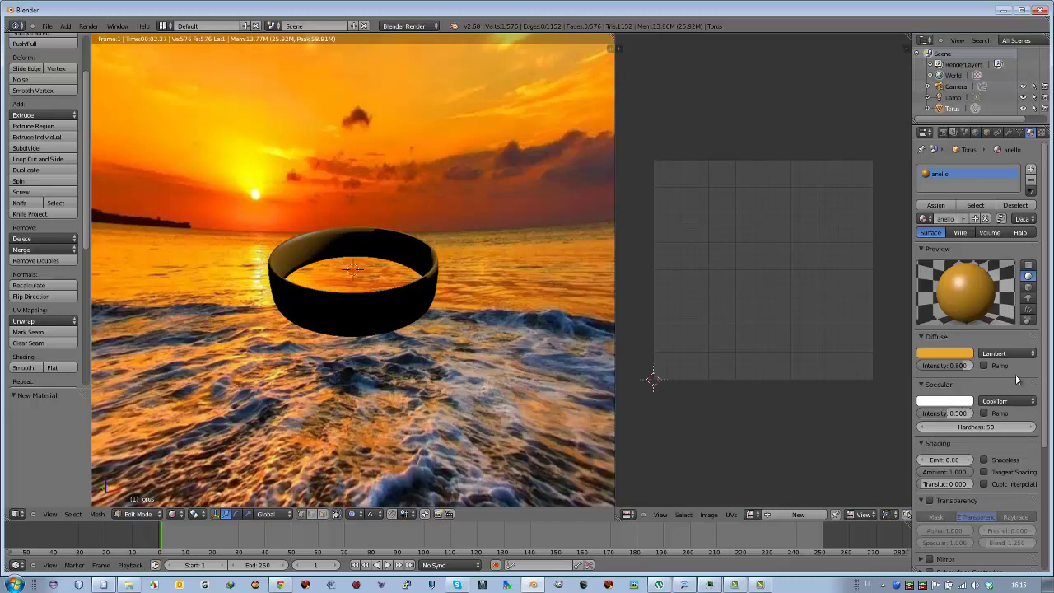
scroll(1046, 385, down, 1)
scroll(1046, 385, down, 2)
- Enable Mirror on the anello material with Reflect set to about 0.832
scroll(1045, 385, down, 2)
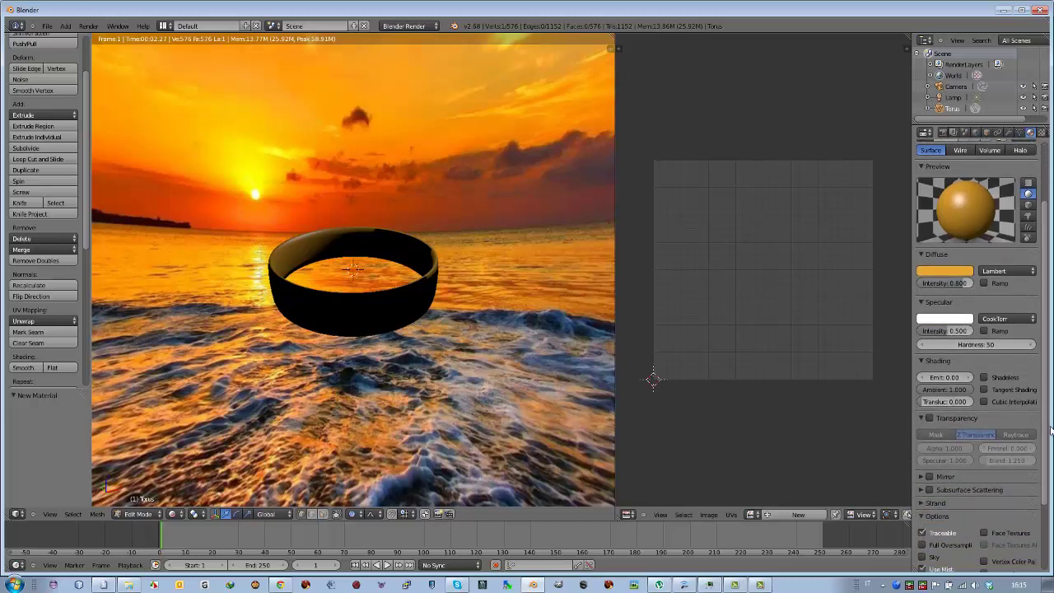
scroll(1041, 387, down, 1)
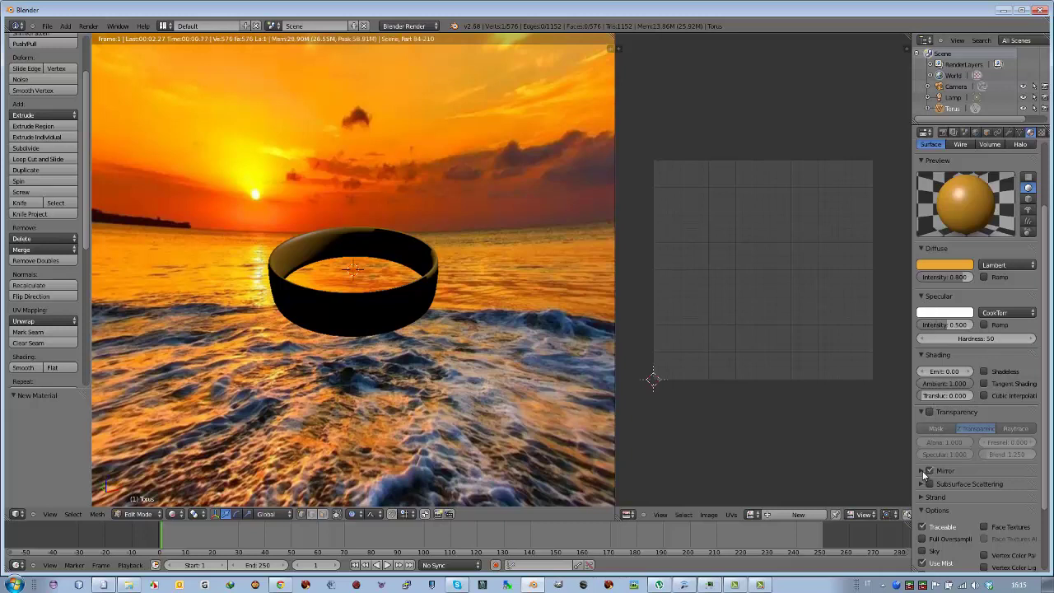
click(922, 472)
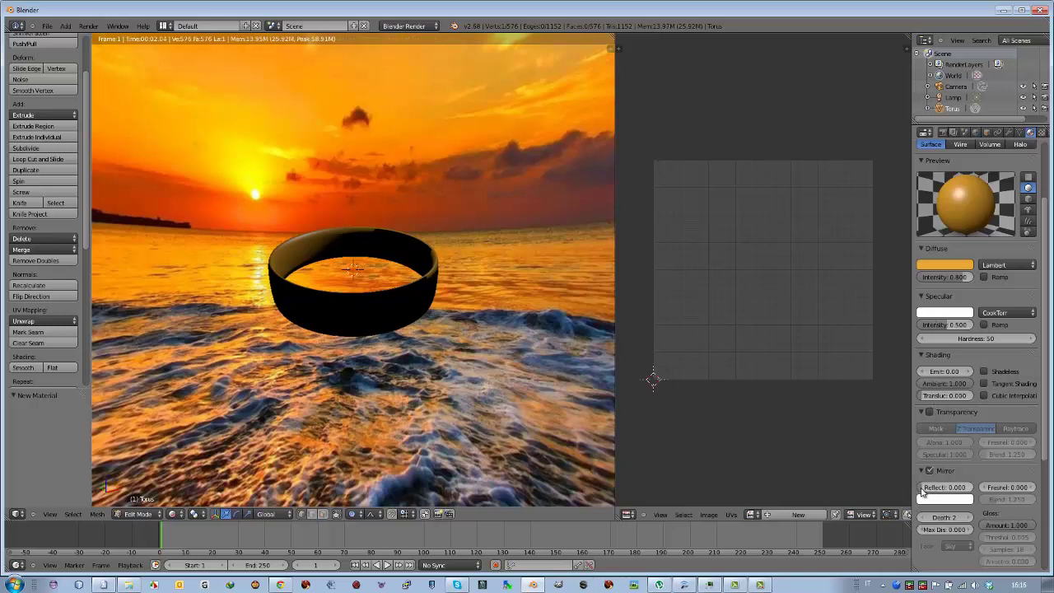
drag(922, 491, 980, 493)
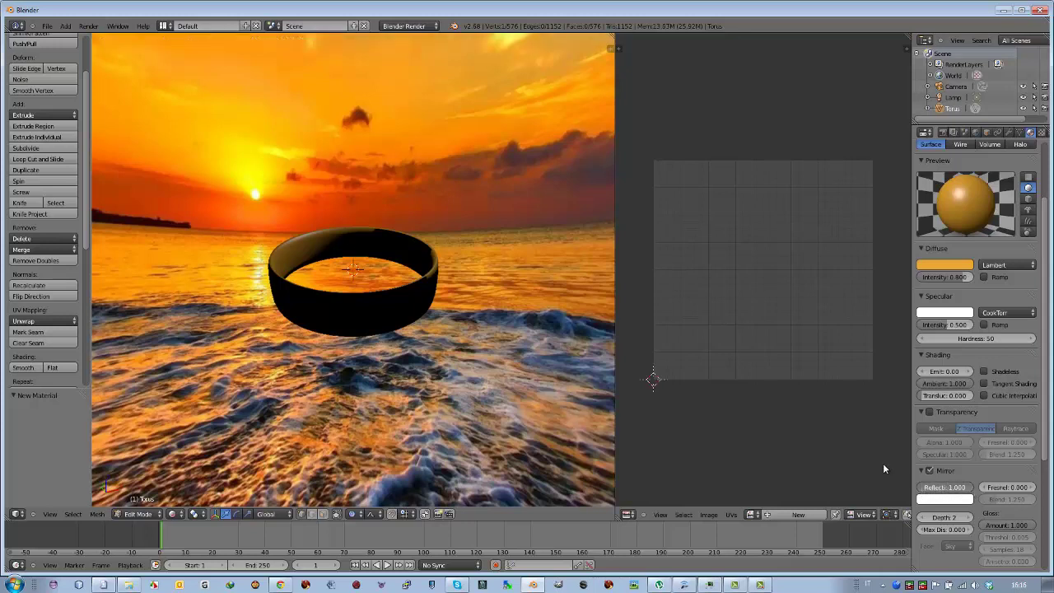
key(ctrl+z)
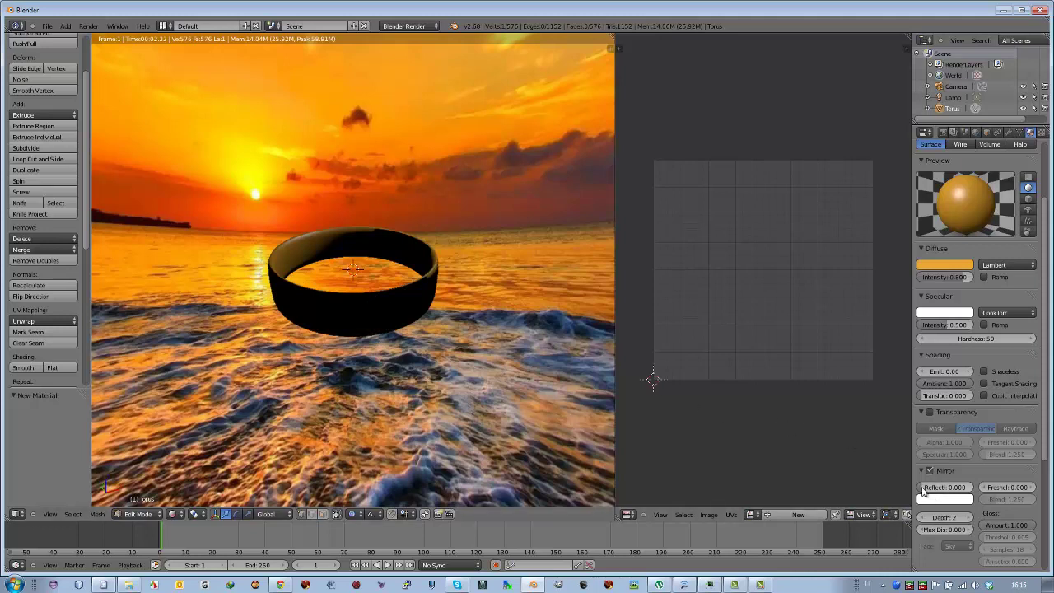
drag(936, 492, 970, 494)
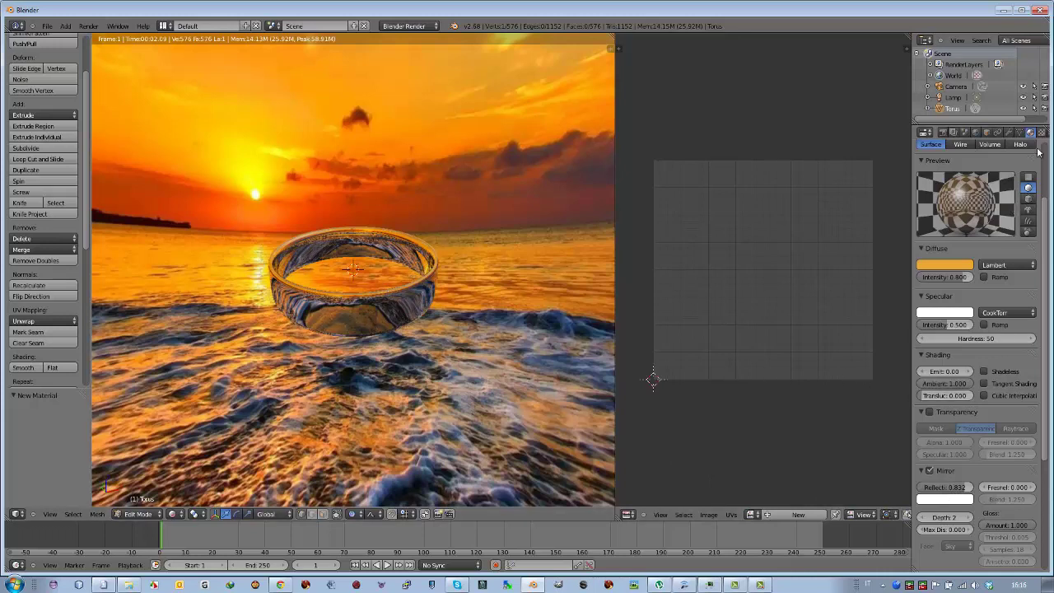
- Try AngMap and Sphere mapping on the world sunset texture, then keep View coordinates
click(975, 133)
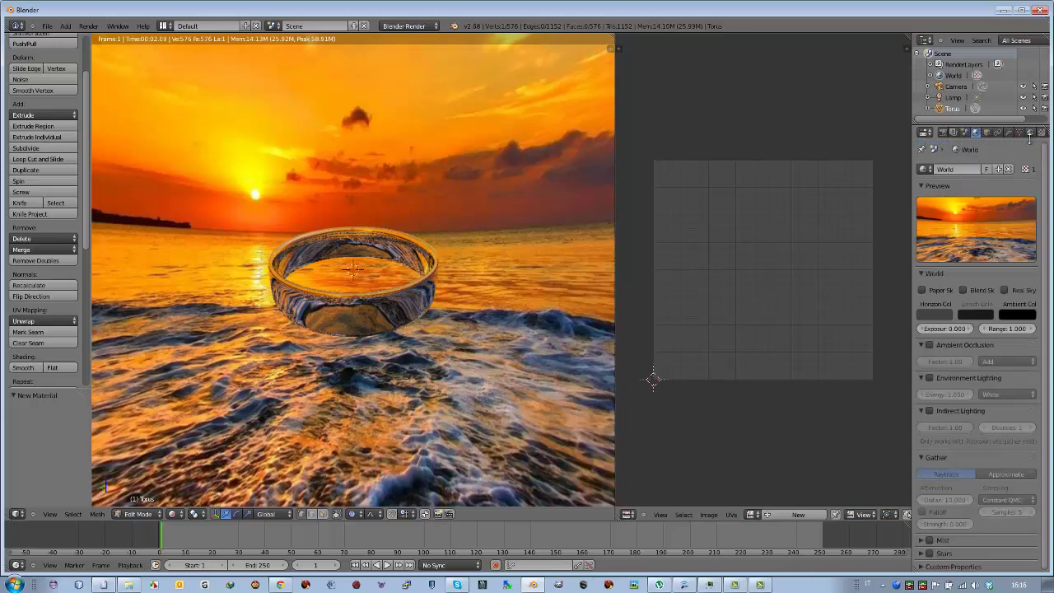
click(1040, 133)
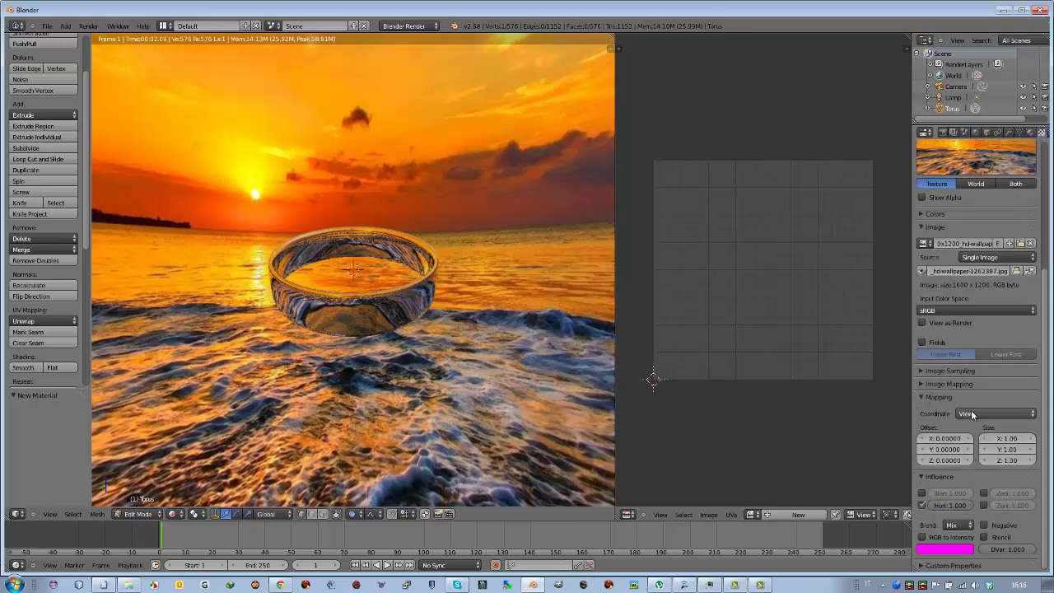
click(972, 414)
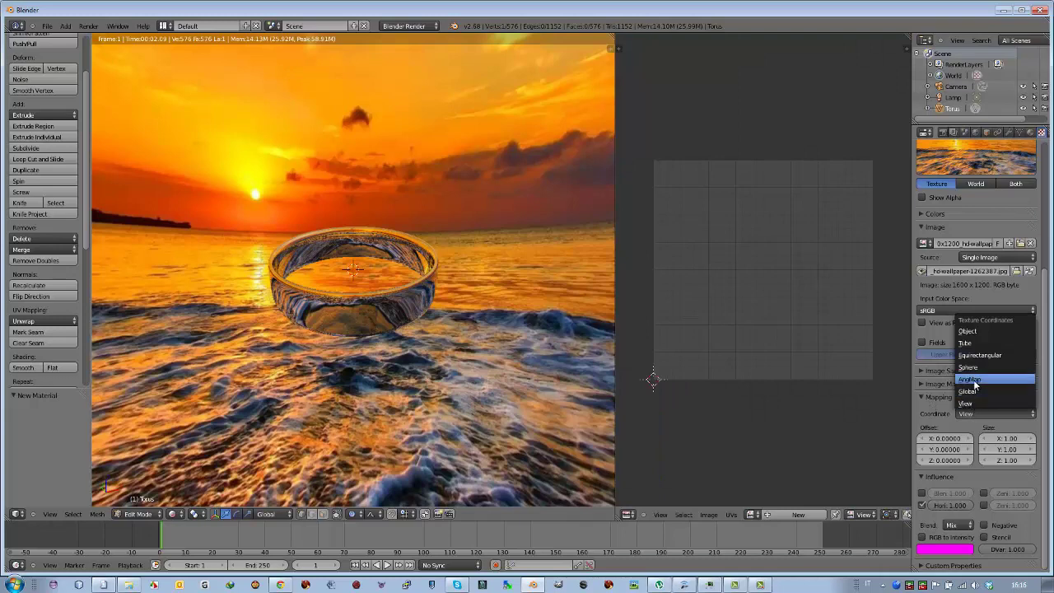
click(973, 380)
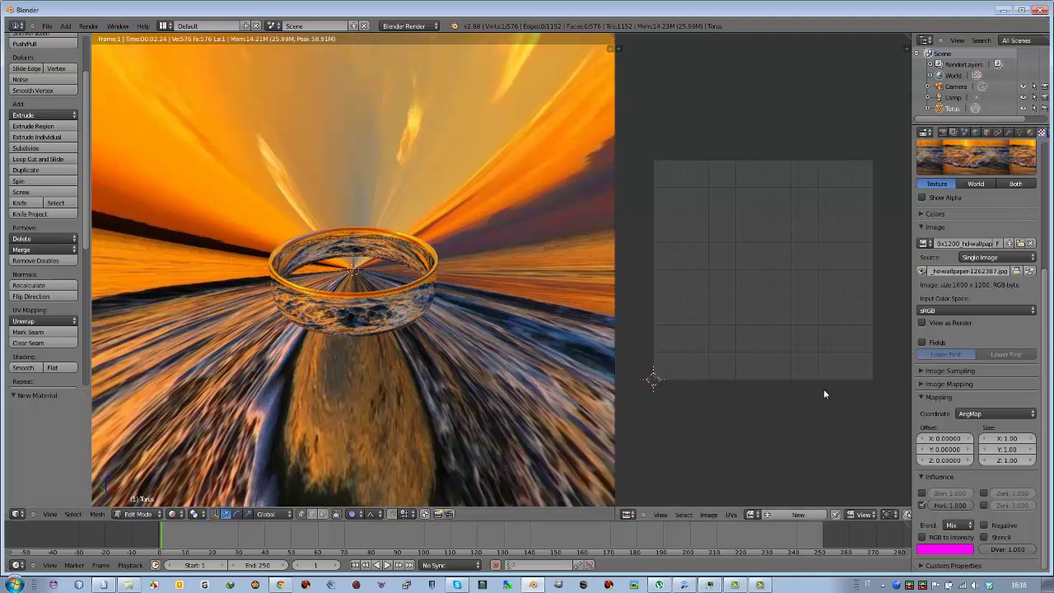
click(989, 415)
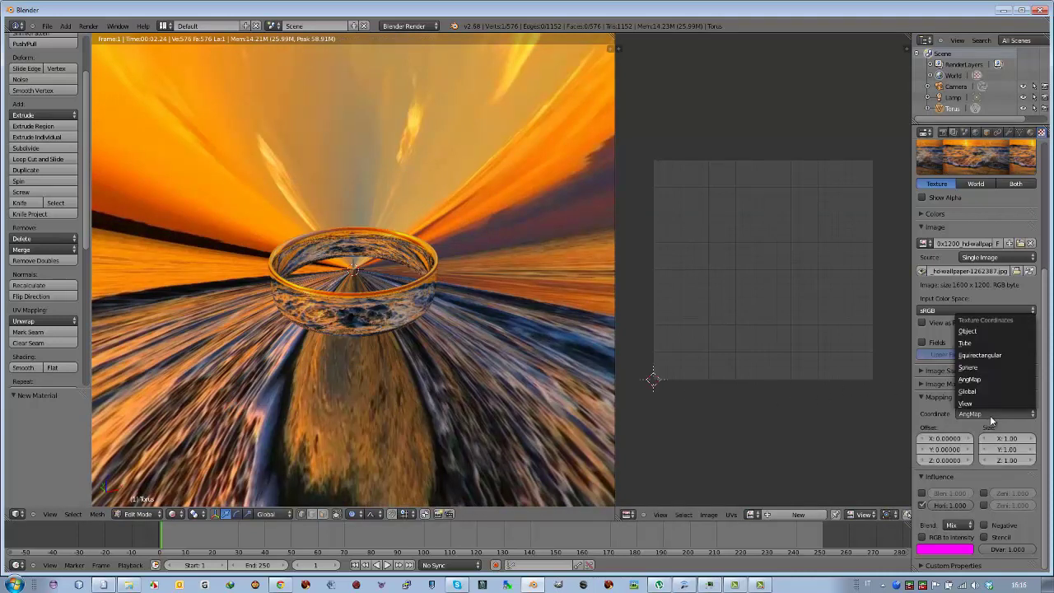
click(981, 369)
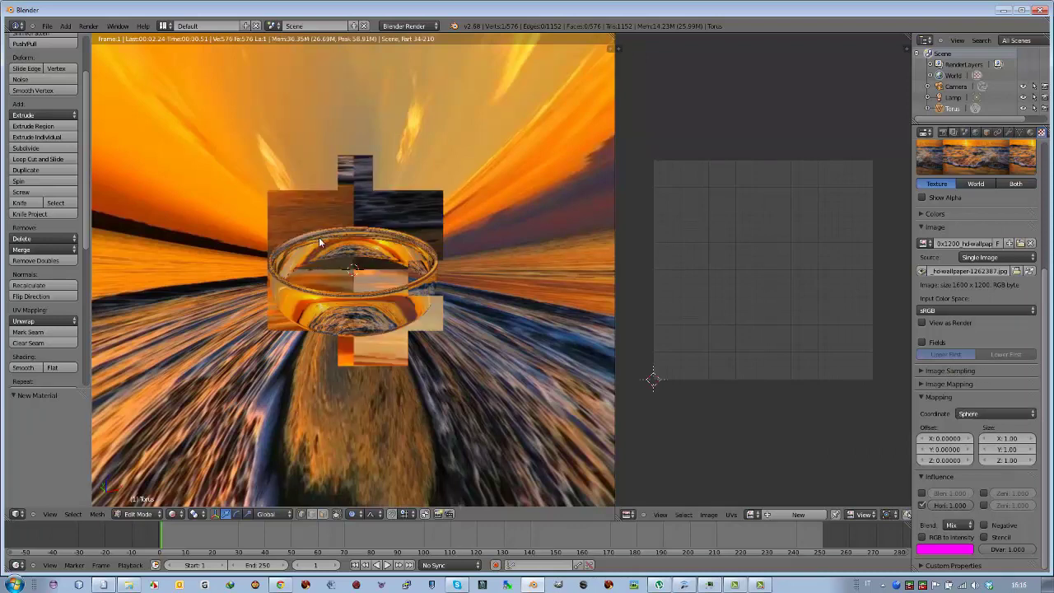
click(978, 416)
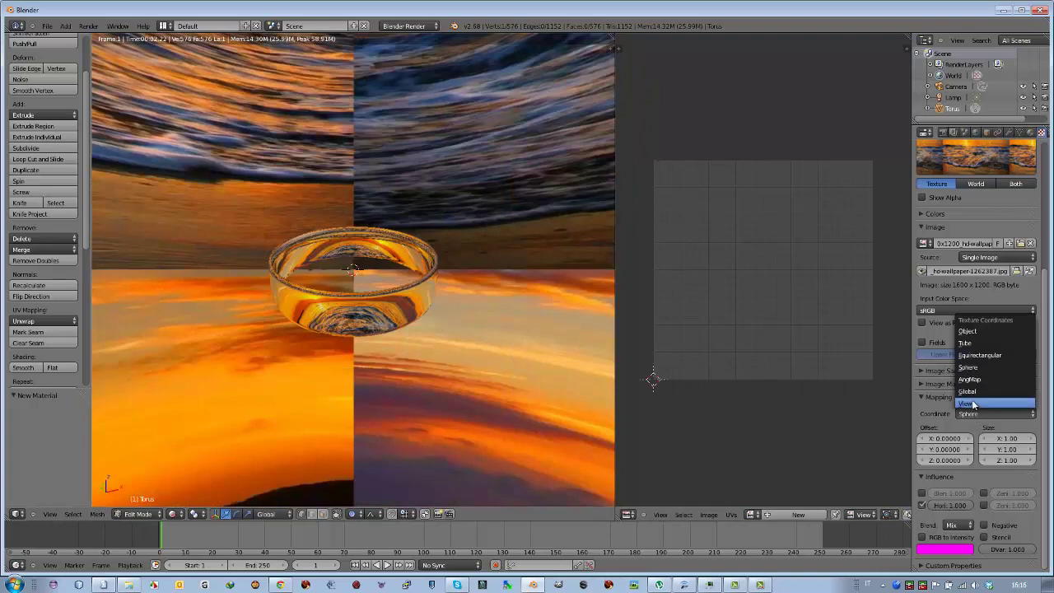
click(972, 405)
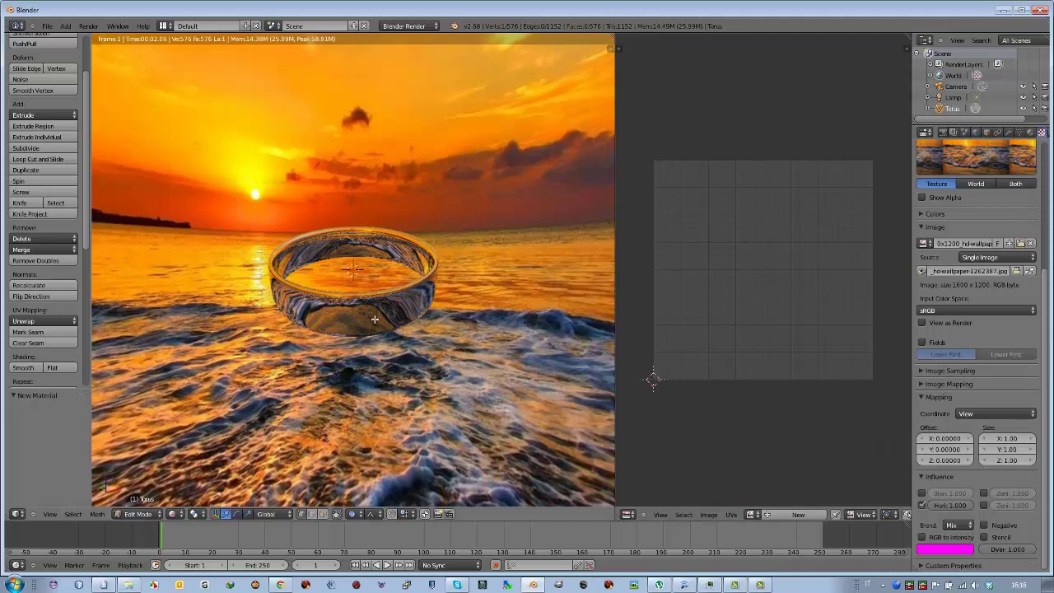
- Try a 90° X rotation of the mesh, cancel it, and switch the viewport to Solid
text(r)
text(x90)
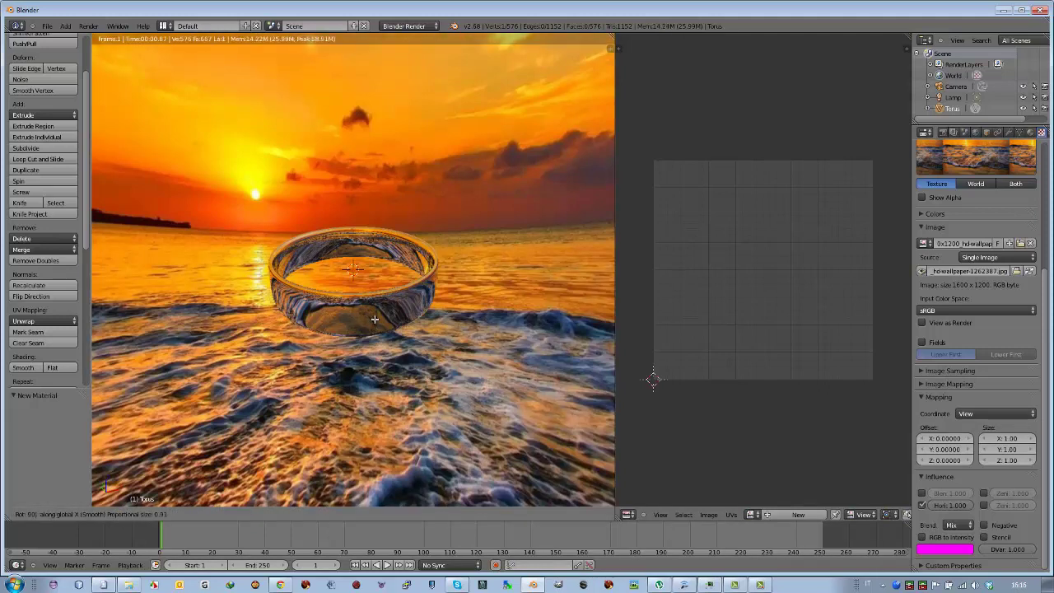
key(Return)
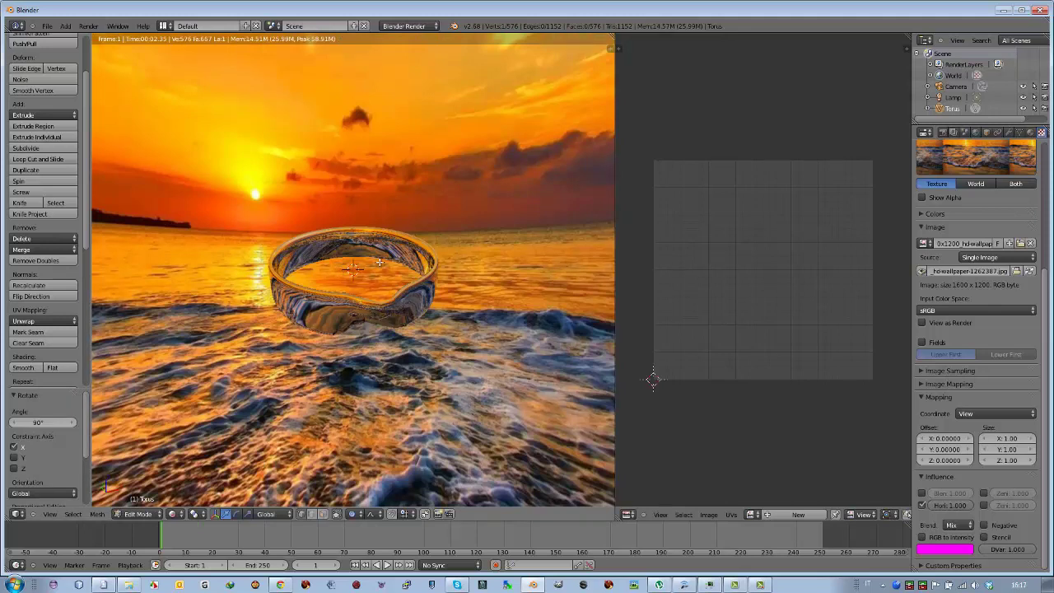
right_click(352, 315)
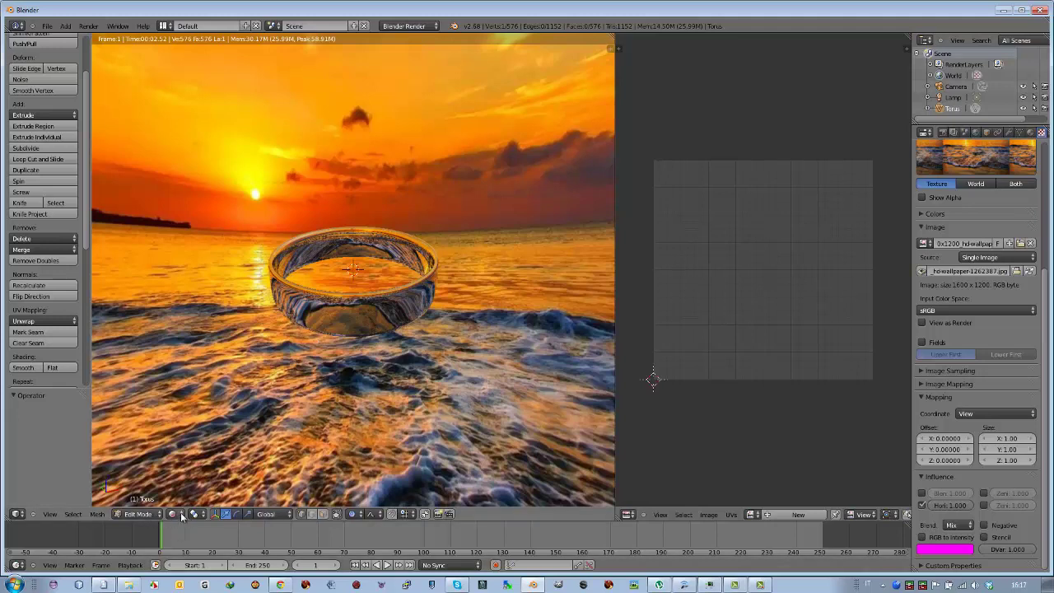
click(186, 515)
click(189, 480)
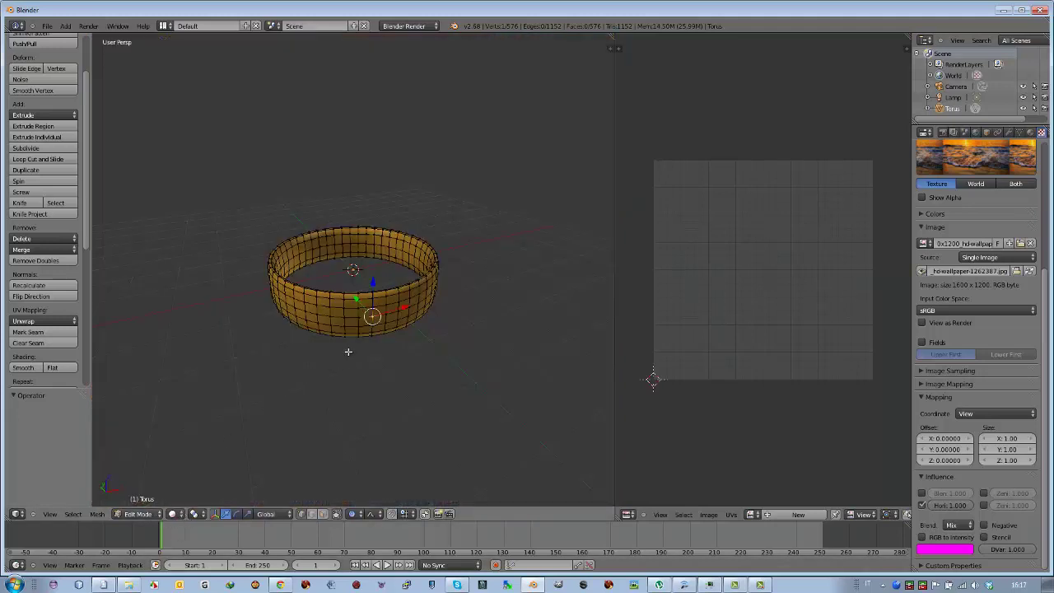
- In Object Mode, rotate the ring 90° about X so it stands upright
key(Tab)
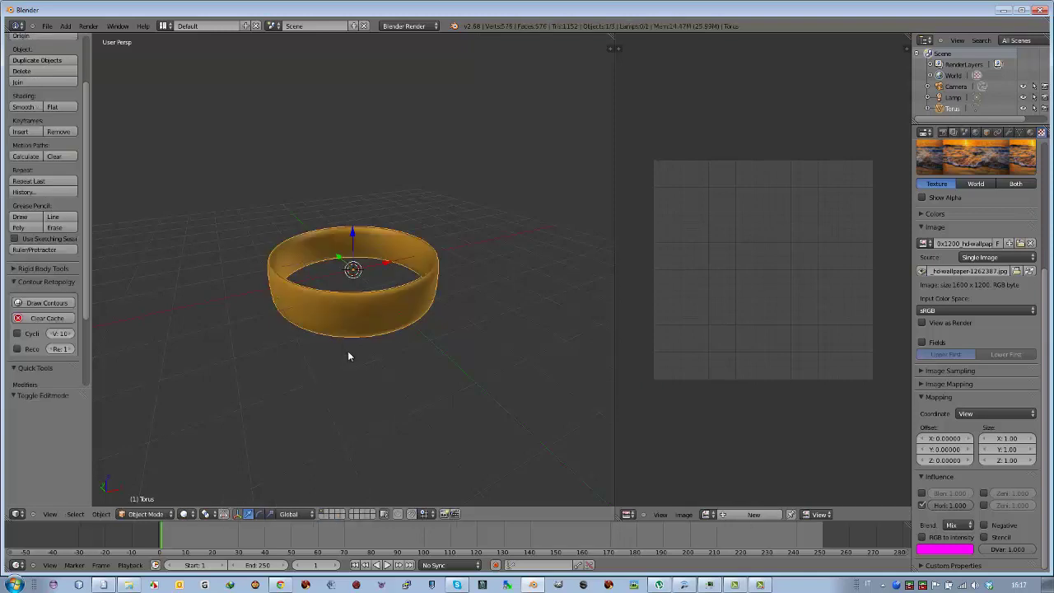
key(r)
key(x)
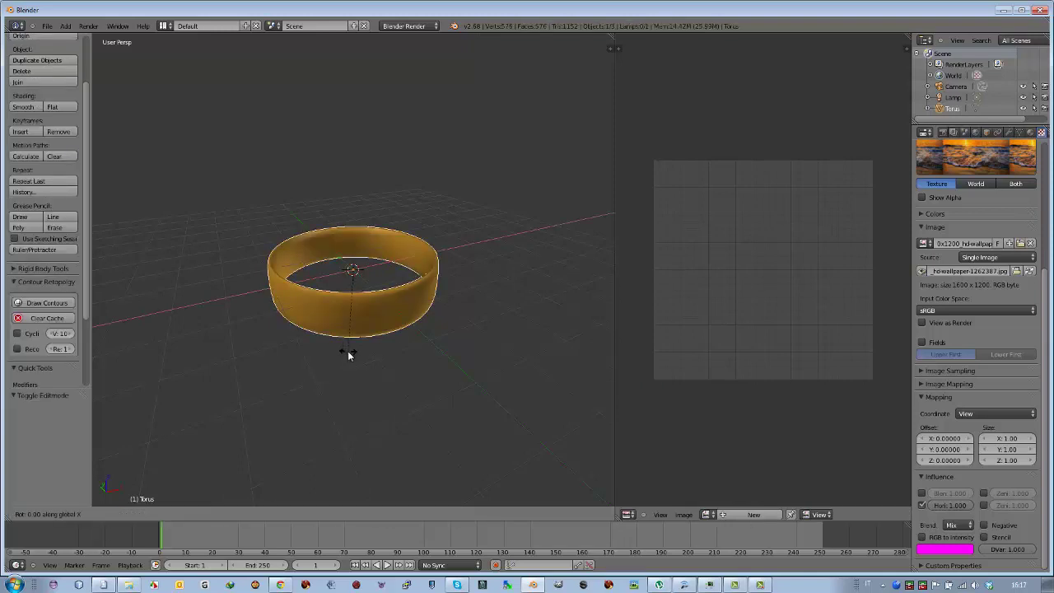
key(9)
key(0)
key(Return)
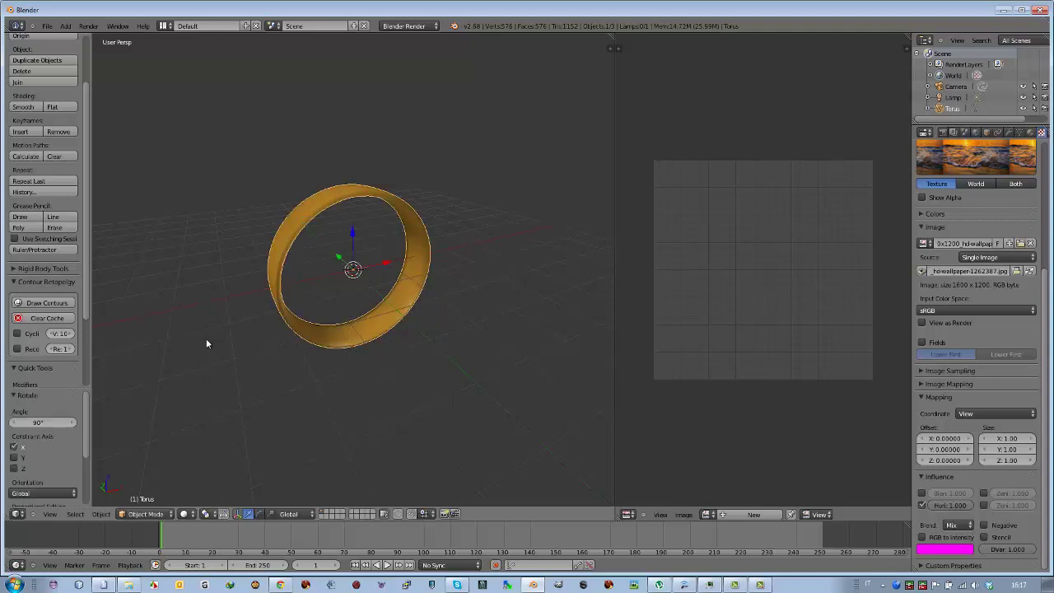
mouse_move(324, 332)
middle_down()
mouse_move(374, 339)
mouse_move(427, 309)
mouse_move(418, 330)
mouse_move(319, 323)
middle_up()
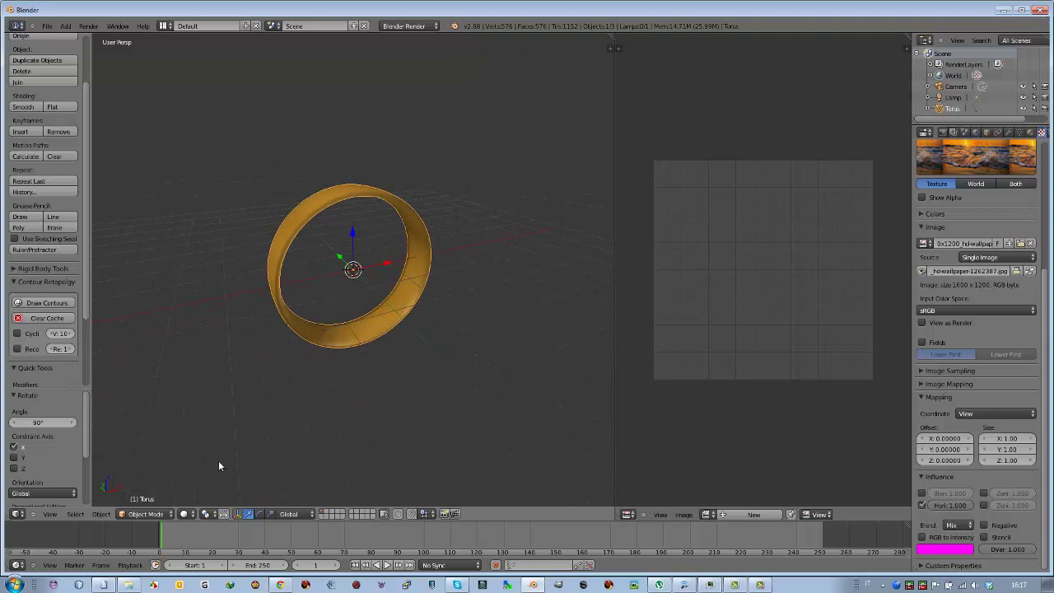
- Set the viewport shading back to Rendered
click(205, 512)
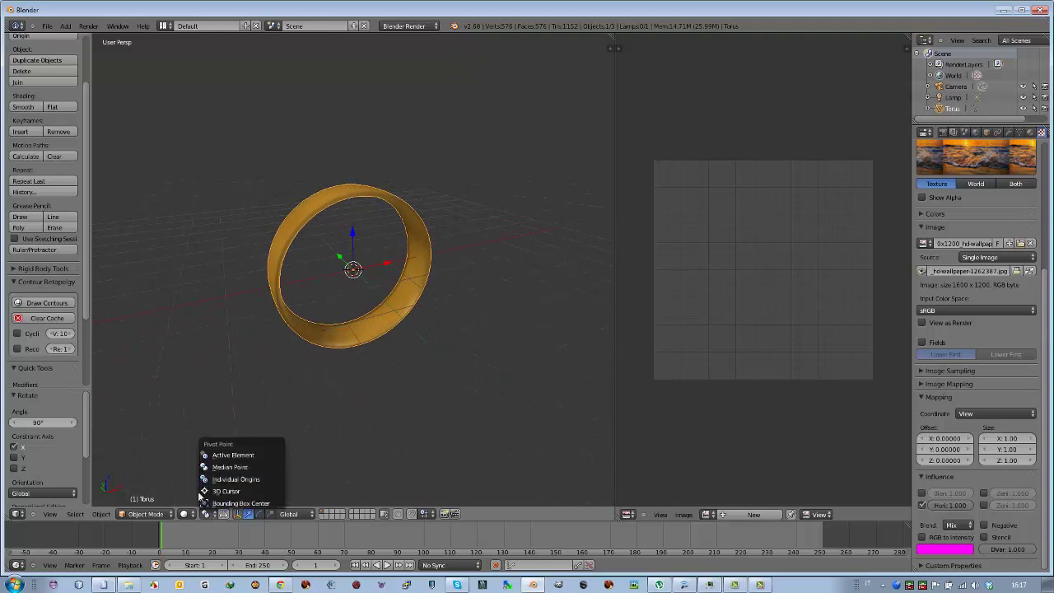
click(189, 514)
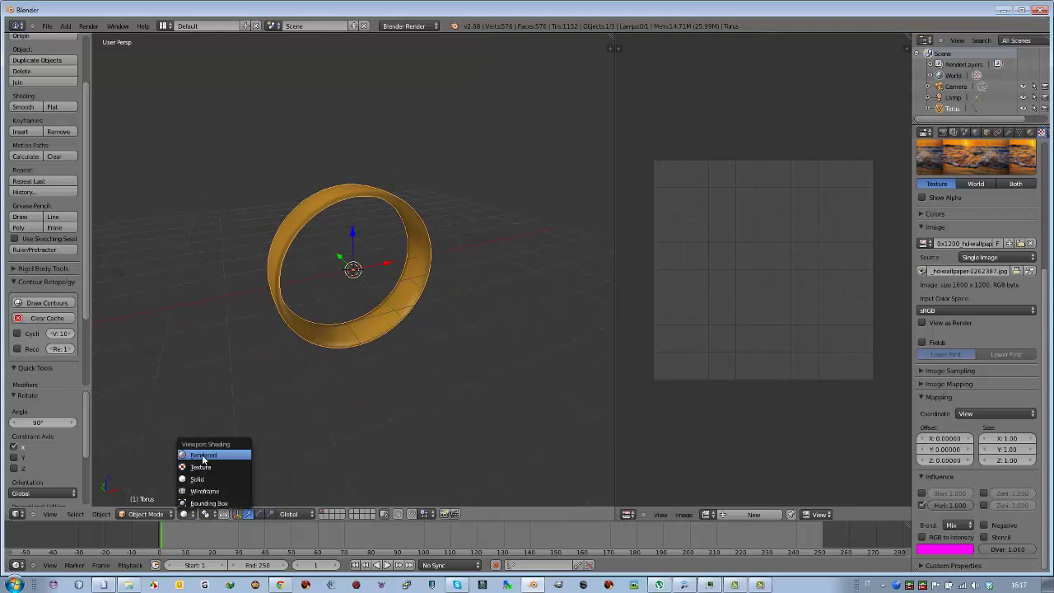
click(202, 456)
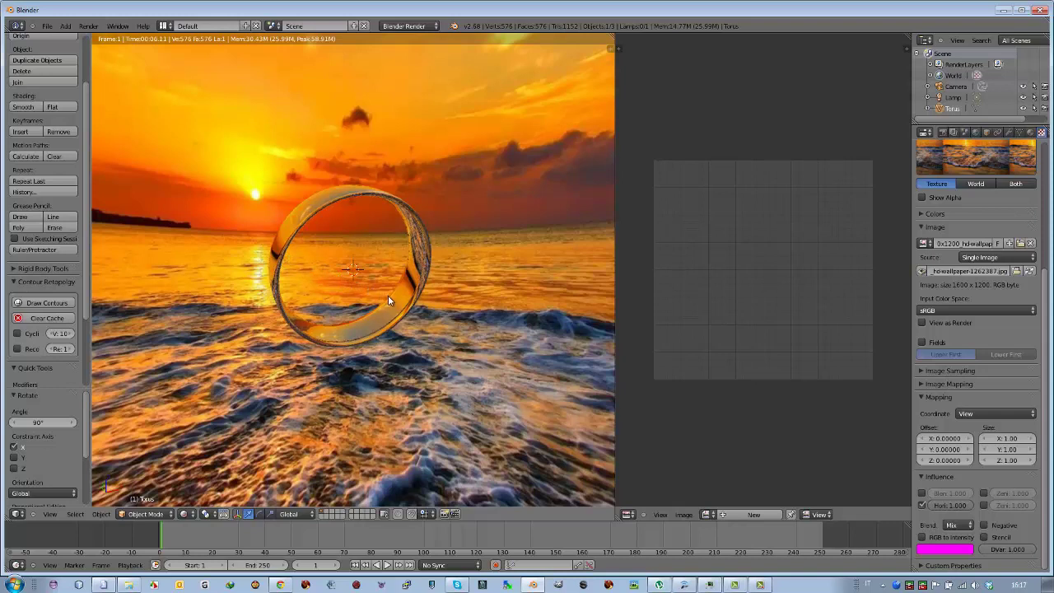
- Rotate the ring 90° about Z with rz90
text(rz90)
key(Return)
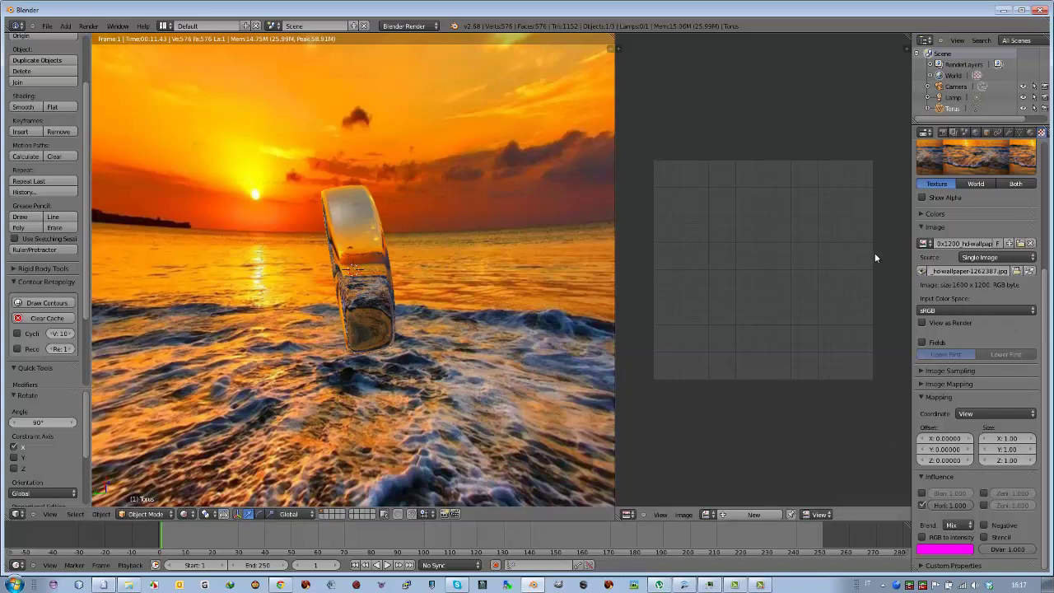
- Tint the anello material's specular and mirror colours orange
click(1028, 132)
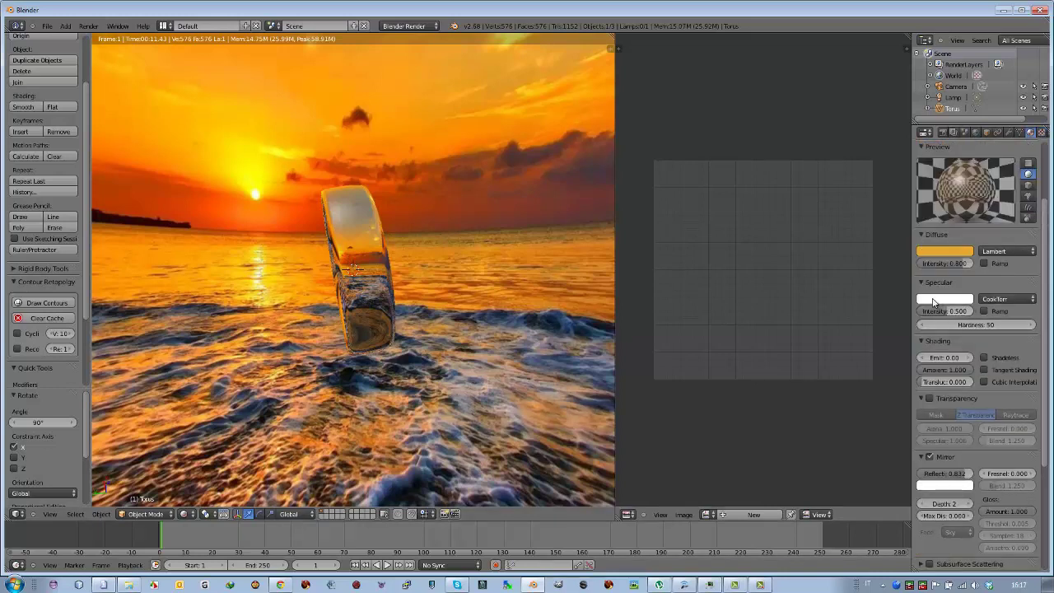
click(936, 300)
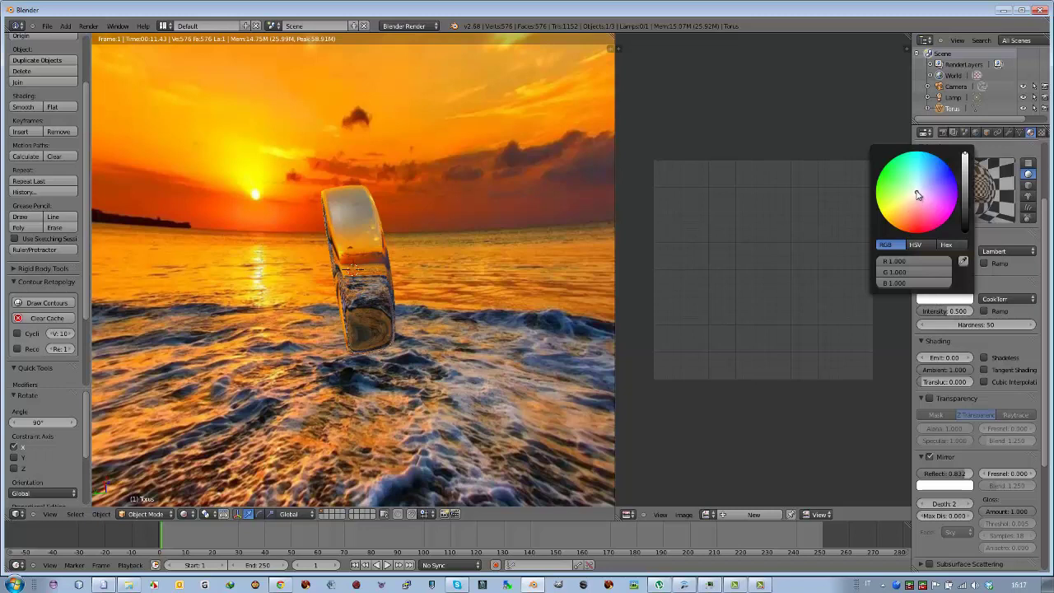
drag(918, 196, 898, 226)
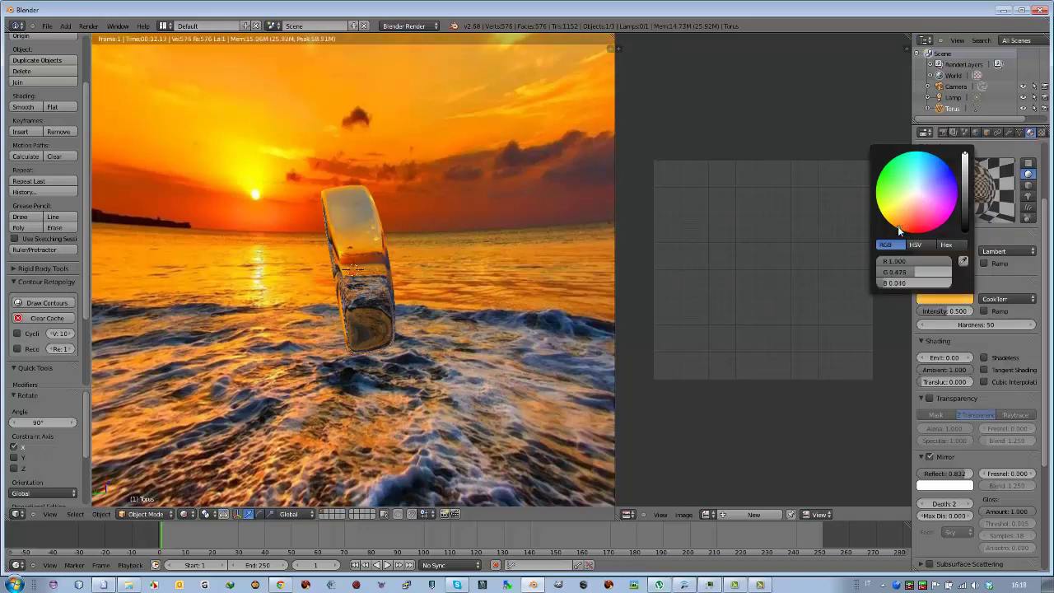
click(934, 485)
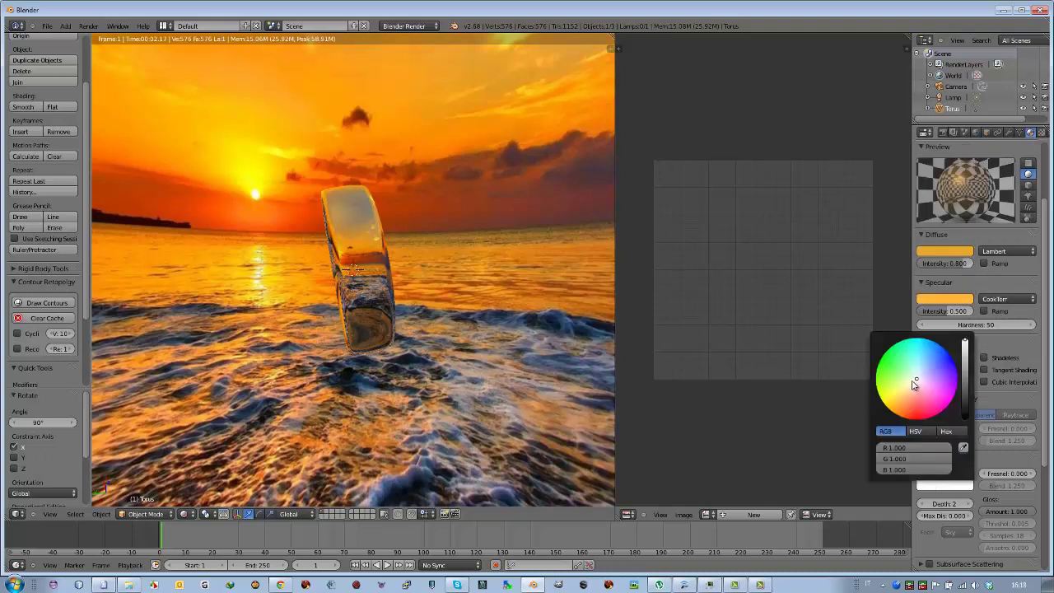
drag(916, 380, 902, 418)
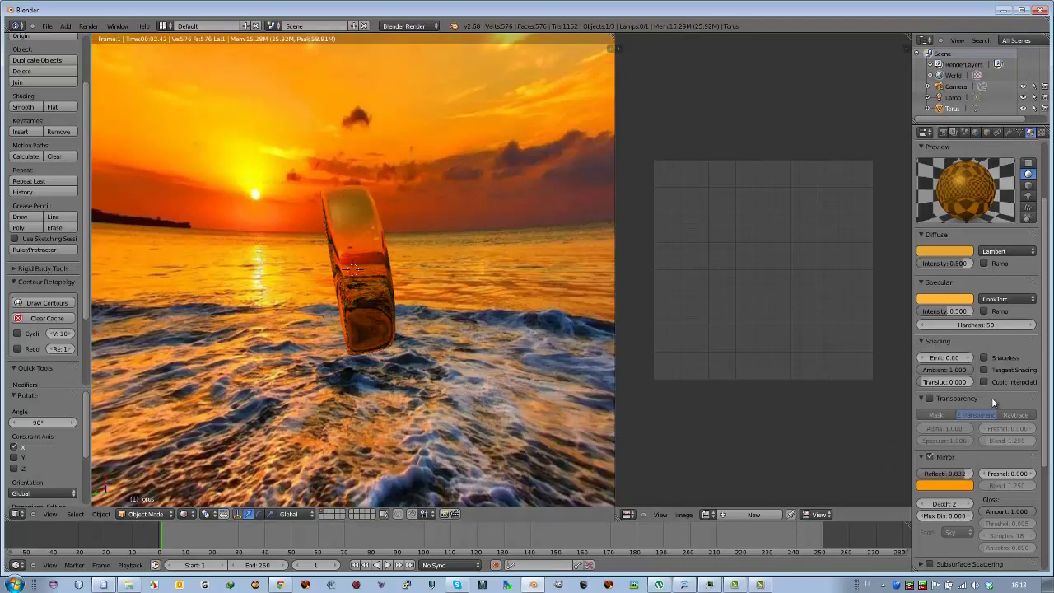
- Set the anello Mirror Gloss Amount to 0.900
scroll(1038, 345, down, 1)
scroll(1031, 363, down, 1)
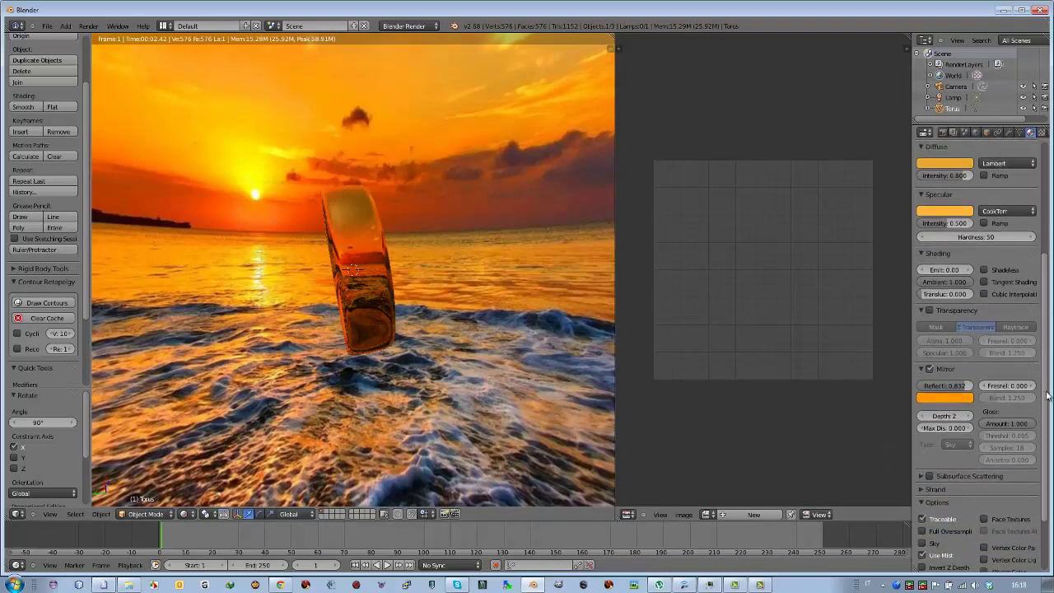
scroll(1023, 379, down, 1)
scroll(1016, 394, down, 1)
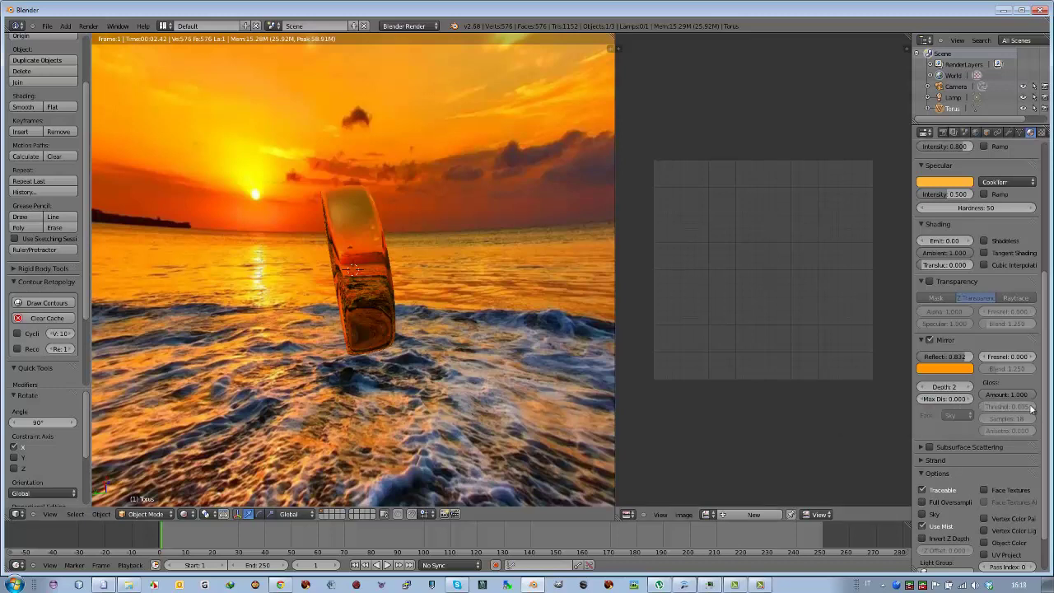
click(1014, 397)
key(Return)
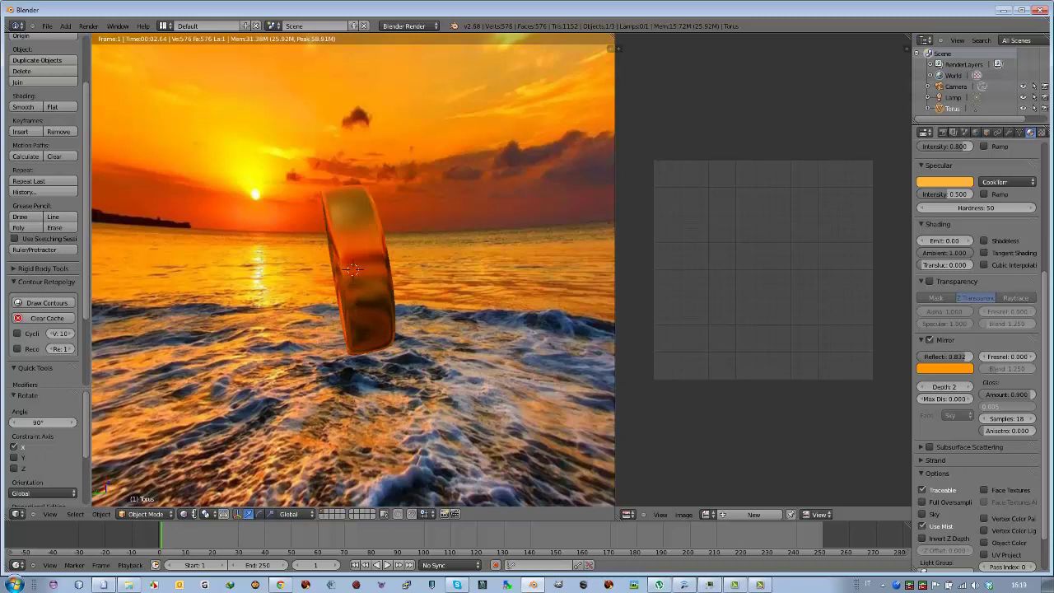
- In Solid shading, orbit to look down at the ring, then return to Rendered
click(192, 514)
click(199, 479)
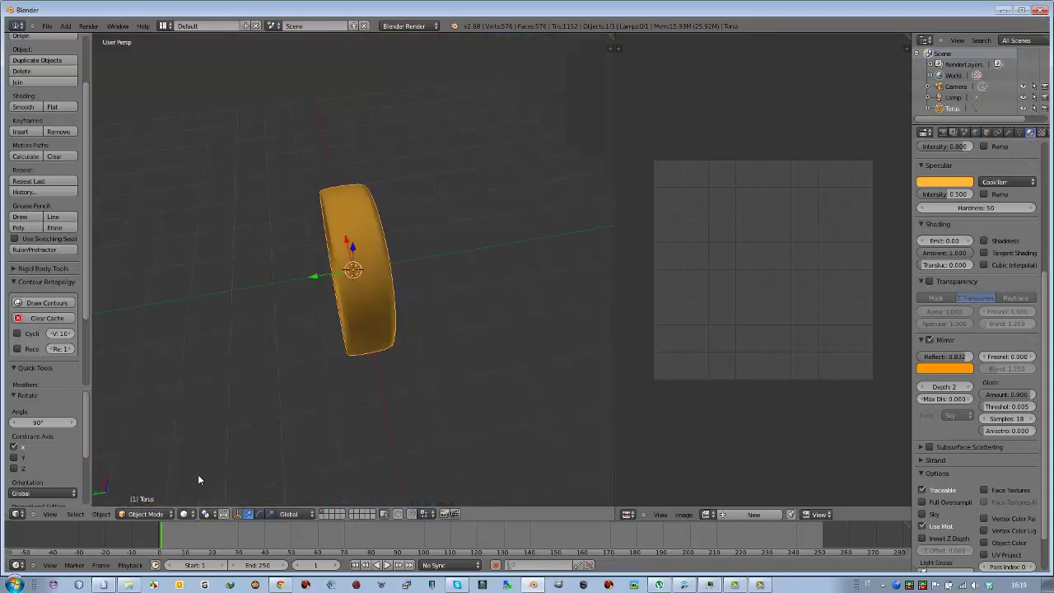
mouse_move(356, 293)
middle_down()
mouse_move(447, 208)
mouse_move(484, 261)
mouse_move(445, 191)
mouse_move(465, 108)
mouse_move(437, 244)
mouse_move(360, 313)
mouse_move(359, 281)
mouse_move(355, 300)
middle_up()
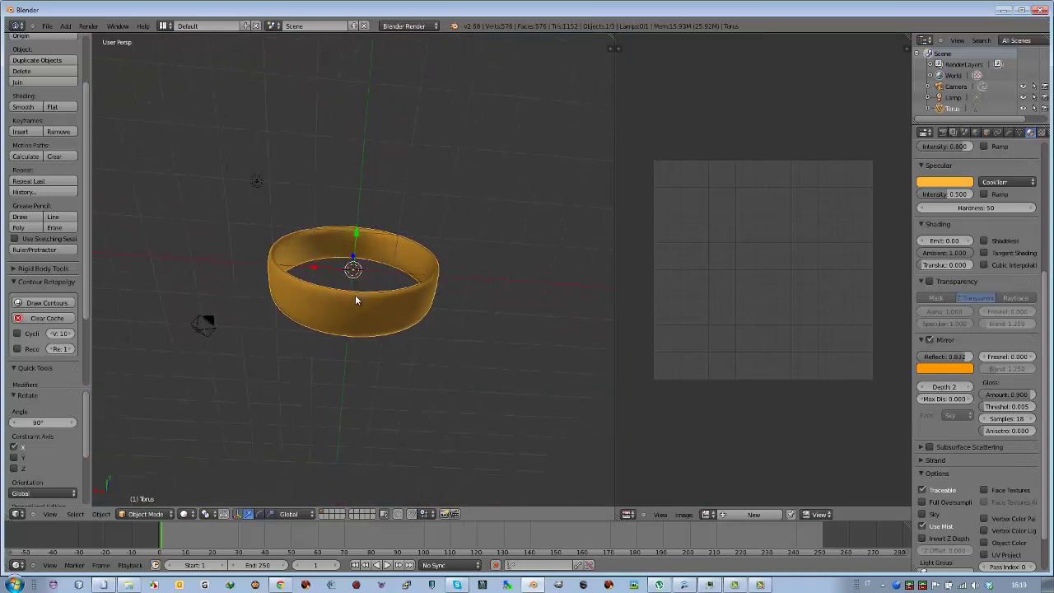
click(187, 513)
click(200, 456)
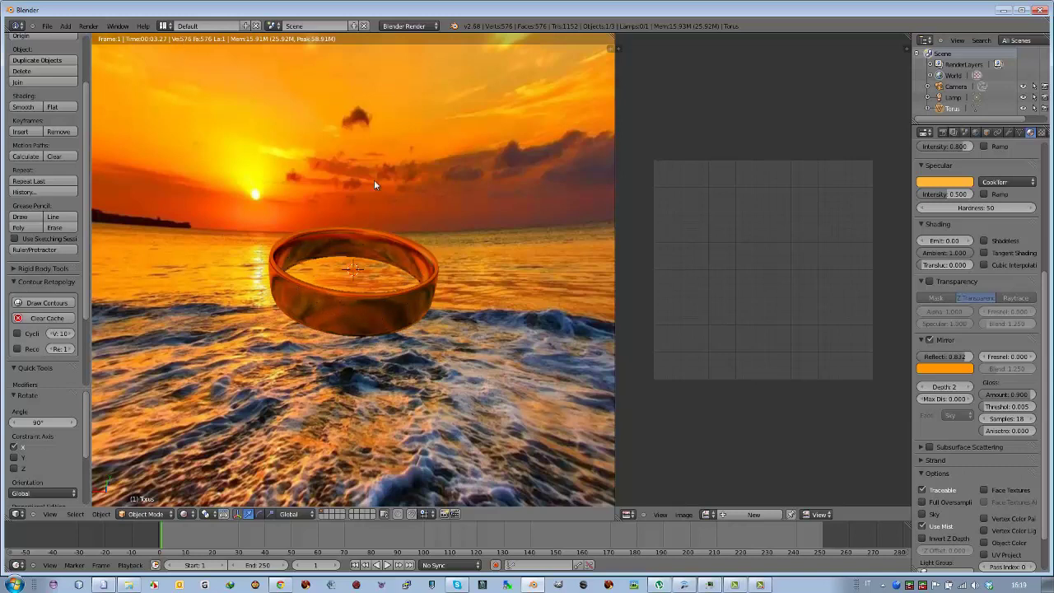
- Load the sunset photo into the UV/Image editor
click(708, 515)
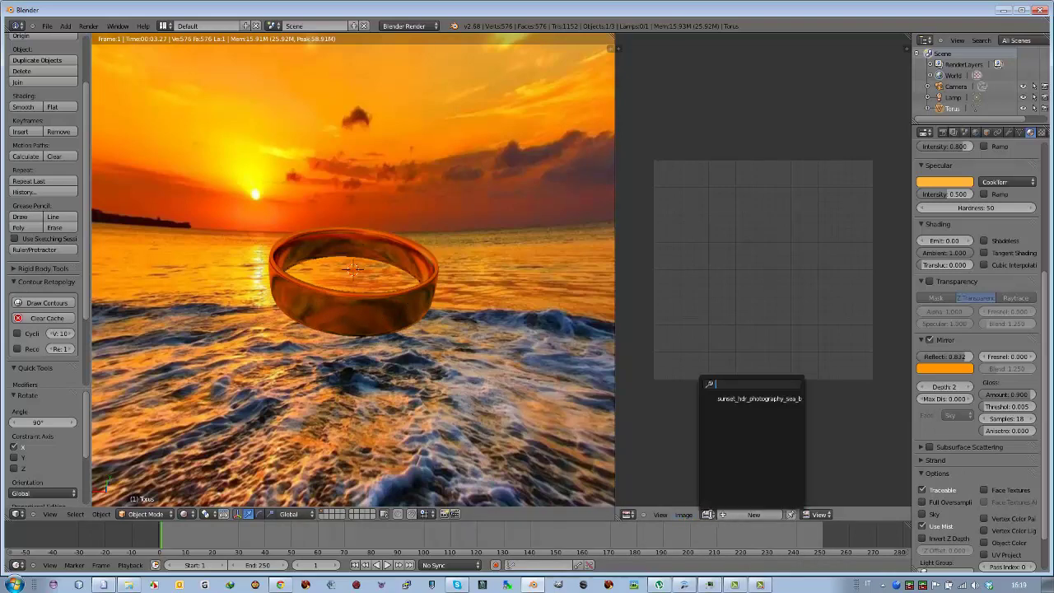
click(742, 401)
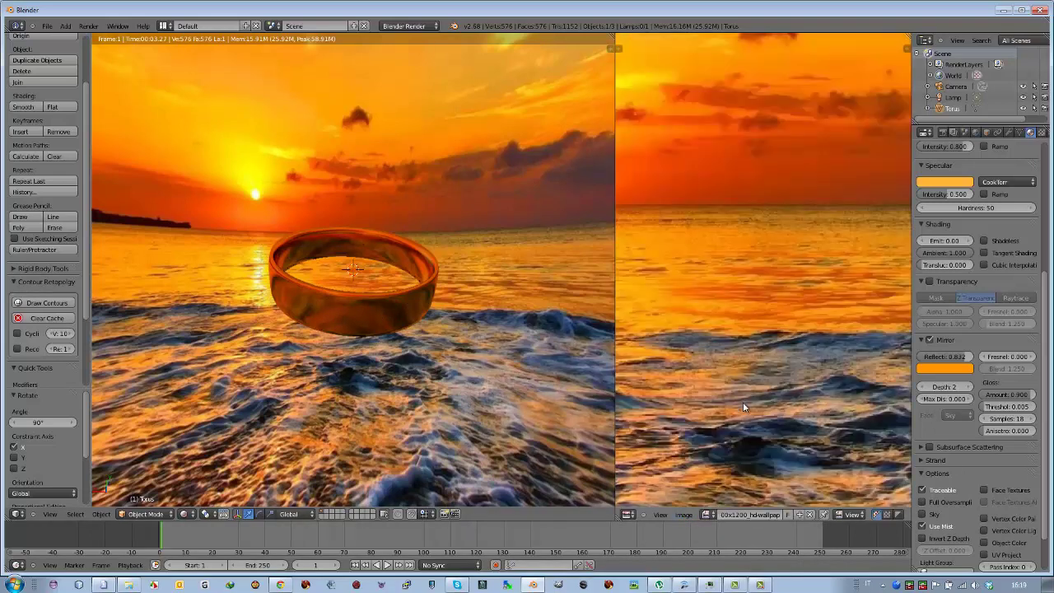
scroll(731, 362, down, 3)
scroll(732, 362, down, 3)
scroll(732, 363, down, 1)
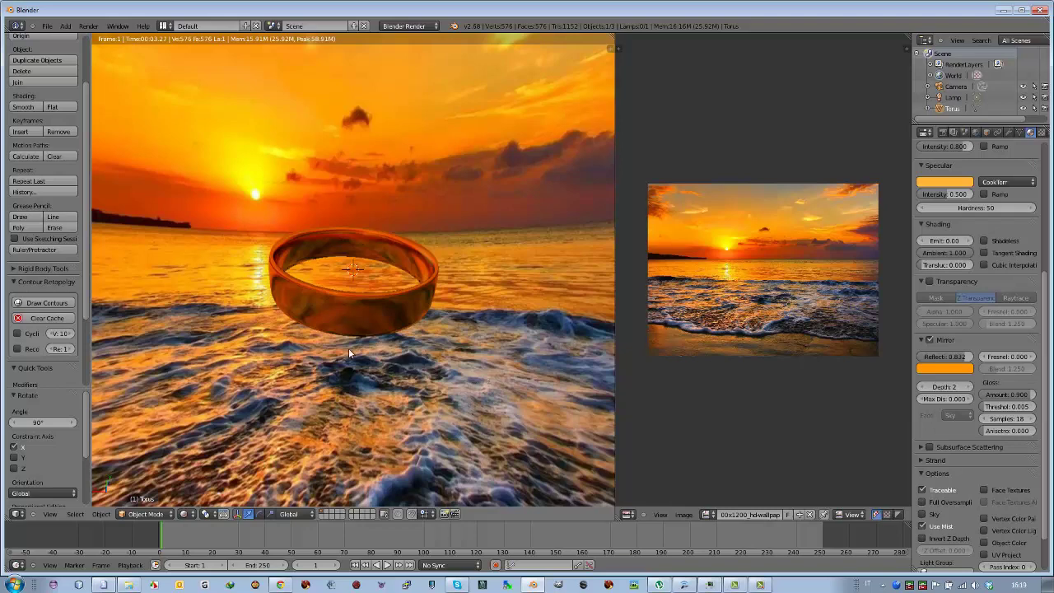
- Enter Edit Mode and select the whole ring mesh
click(166, 515)
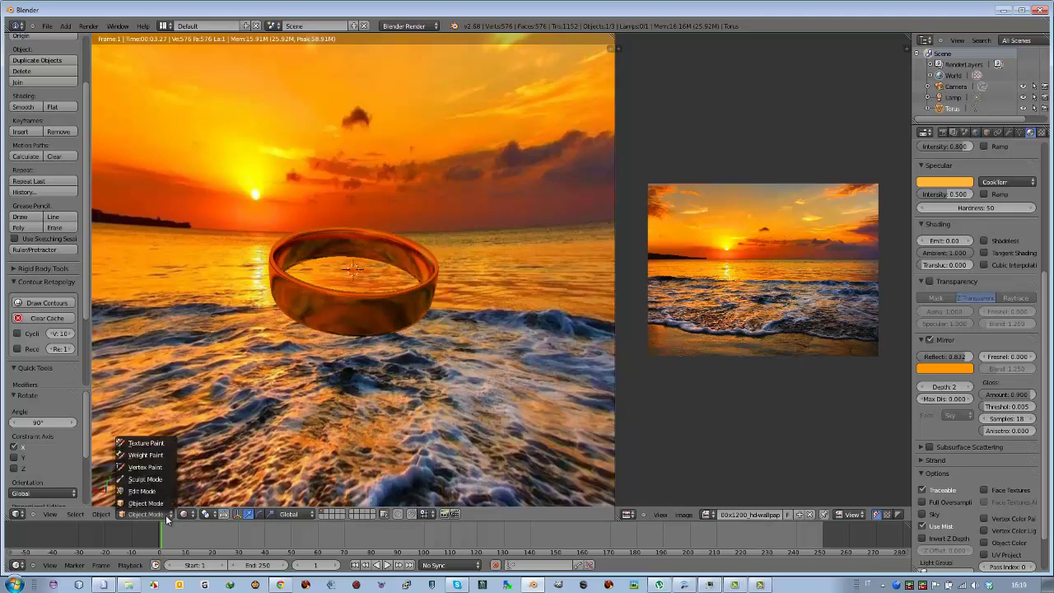
click(156, 491)
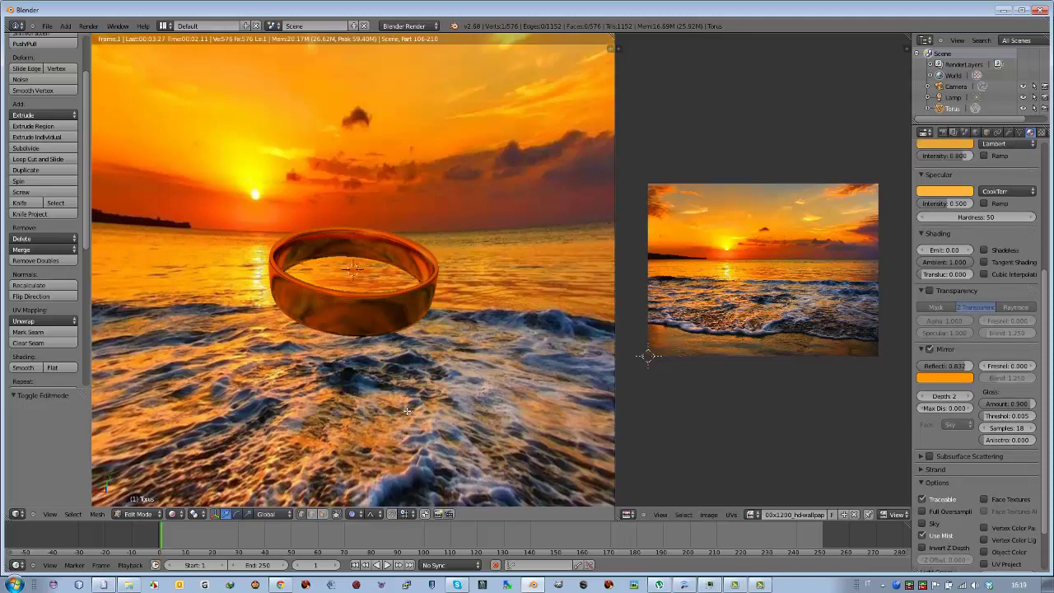
key(a)
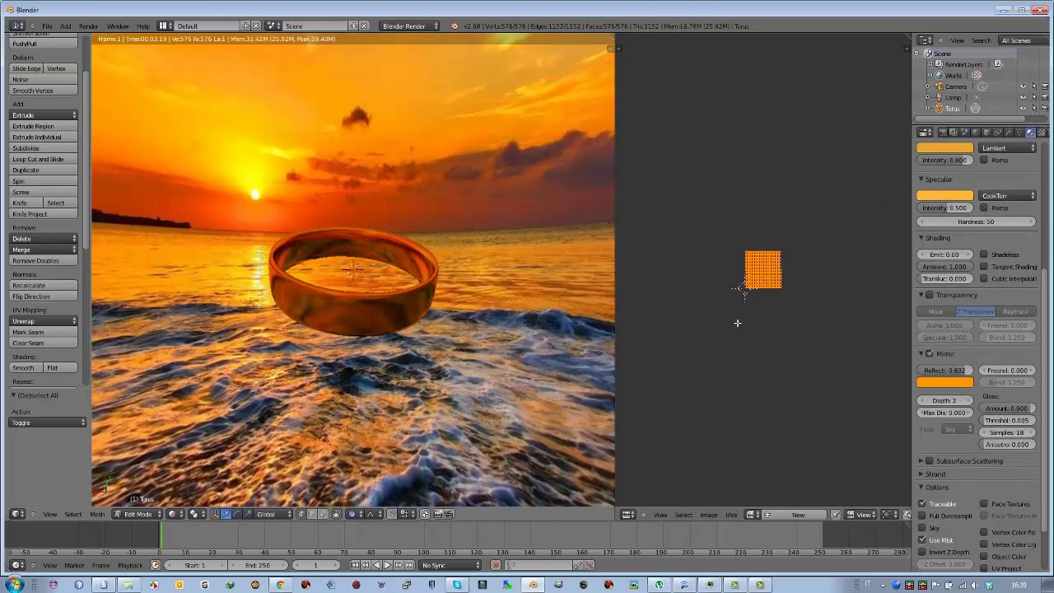
- Switch the screen layout to Compositing
scroll(398, 249, up, 2)
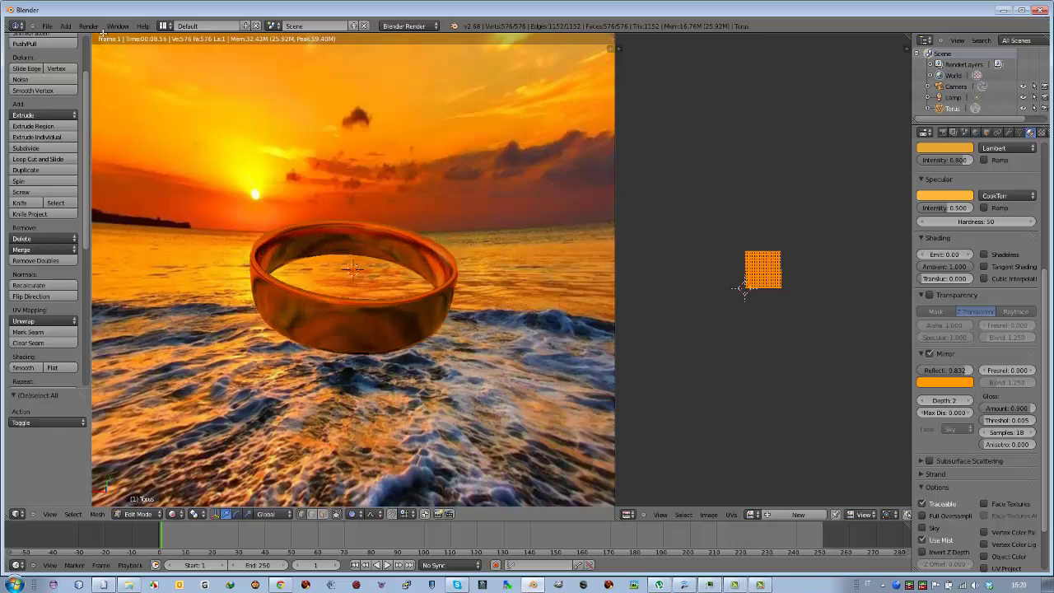
scroll(191, 40, up, 1)
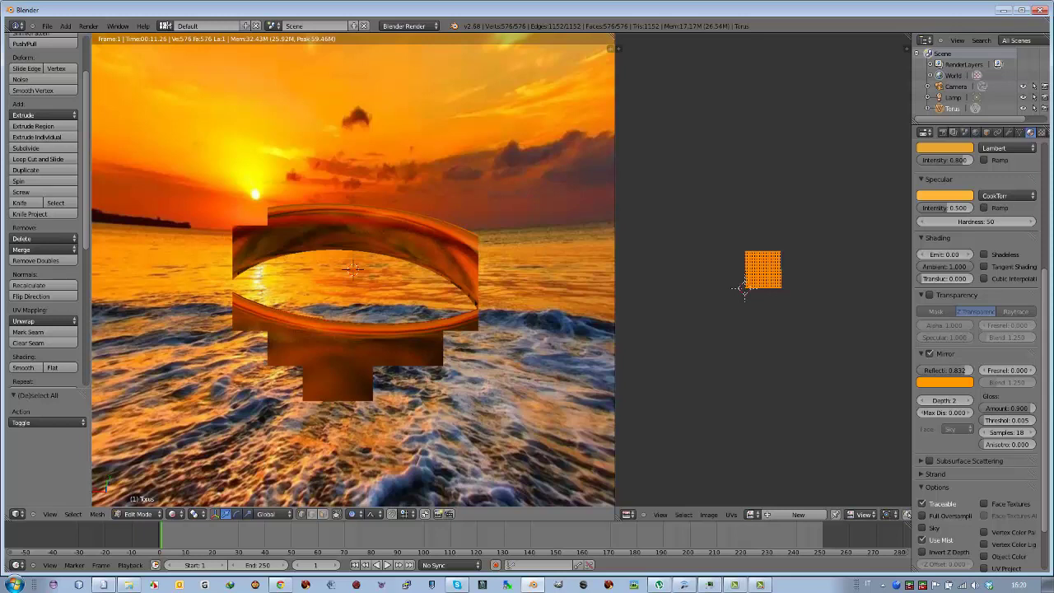
click(164, 26)
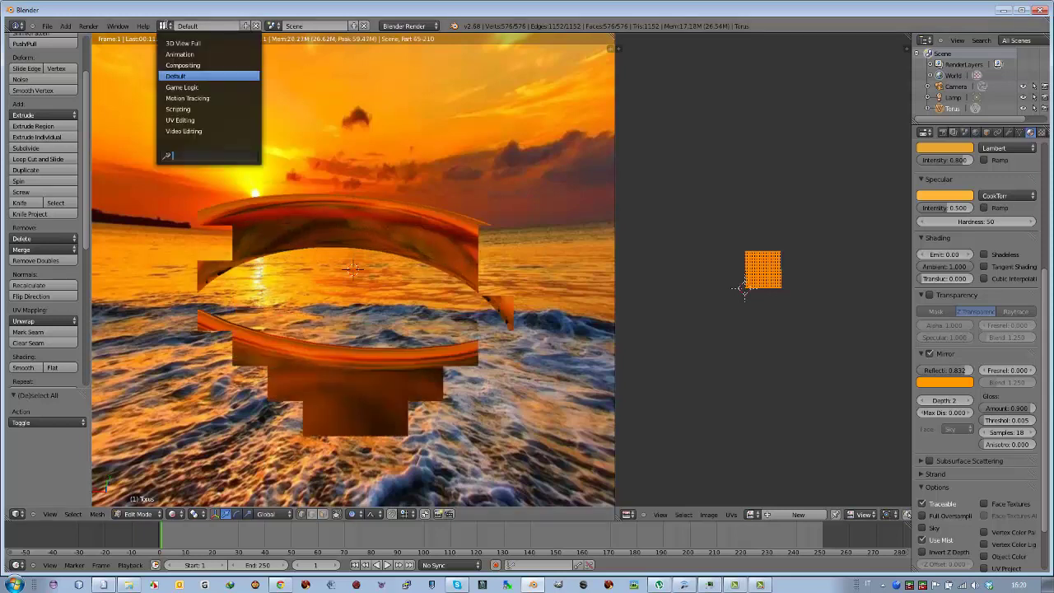
click(185, 68)
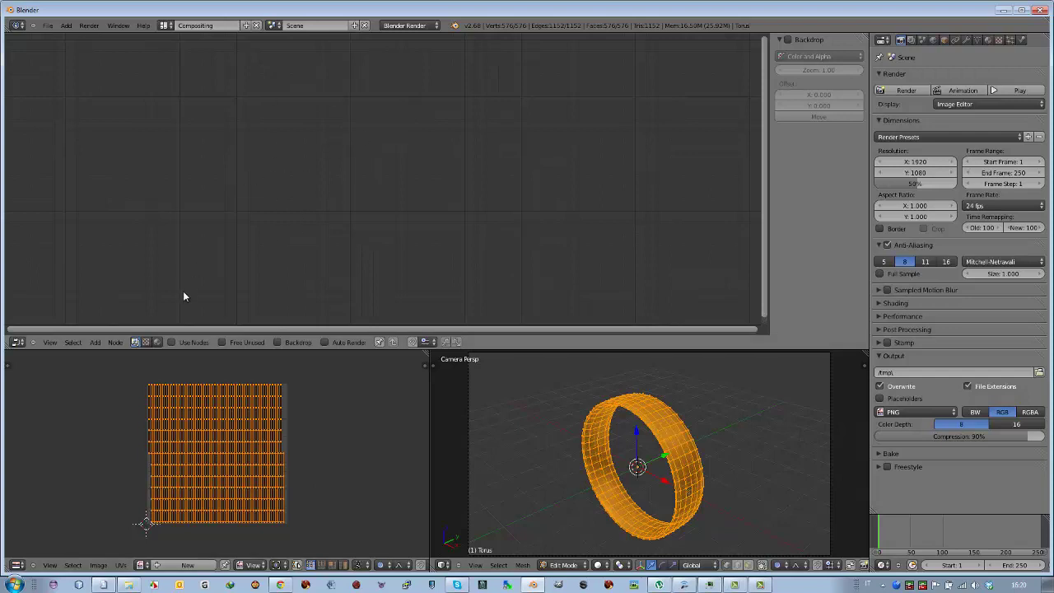
- Enable shader nodes for the anello material and delete the default Material node
click(157, 342)
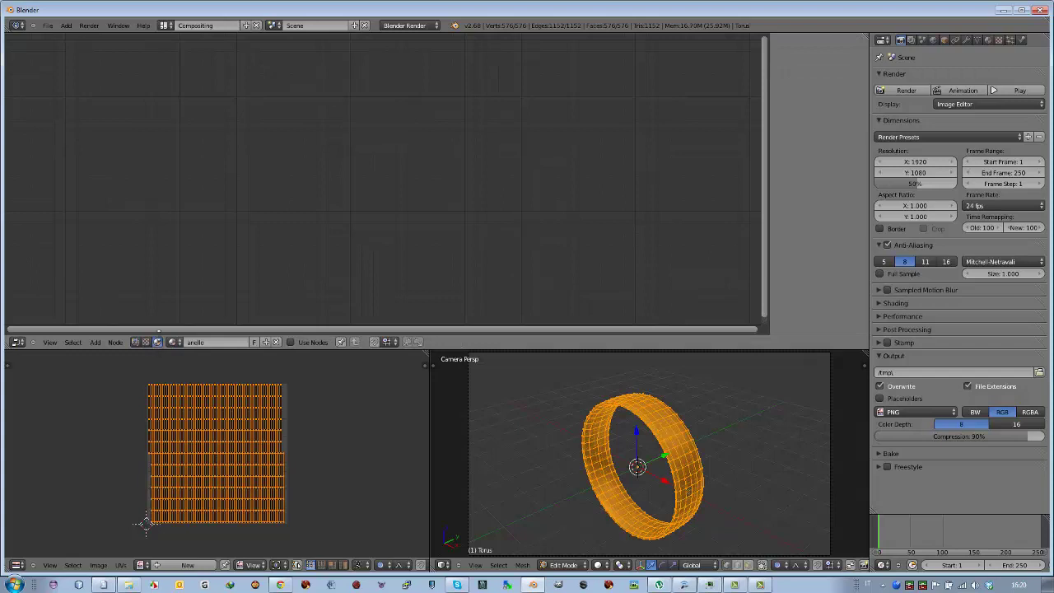
click(290, 342)
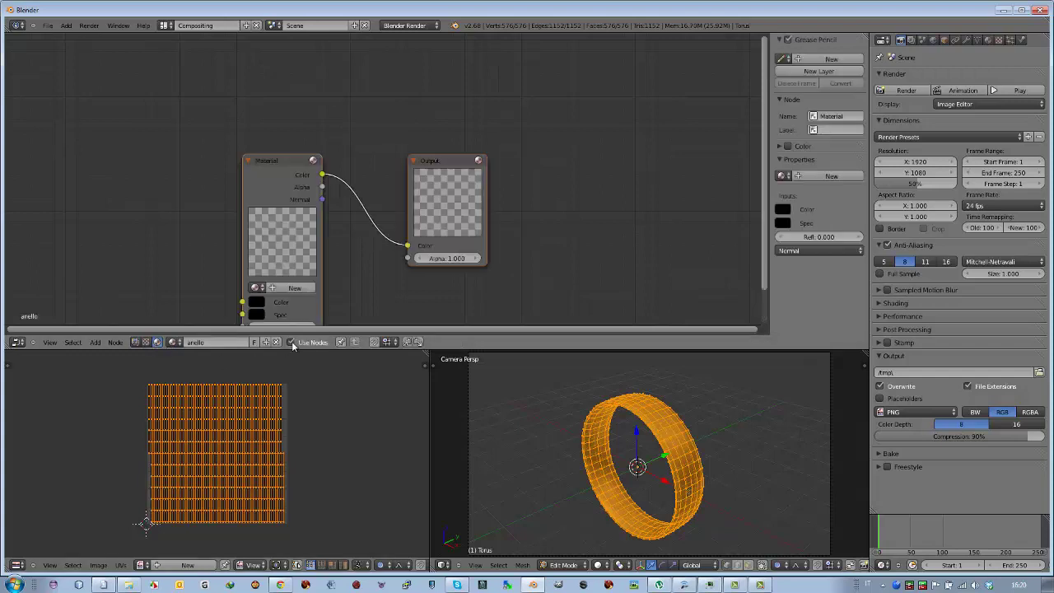
drag(297, 171, 197, 103)
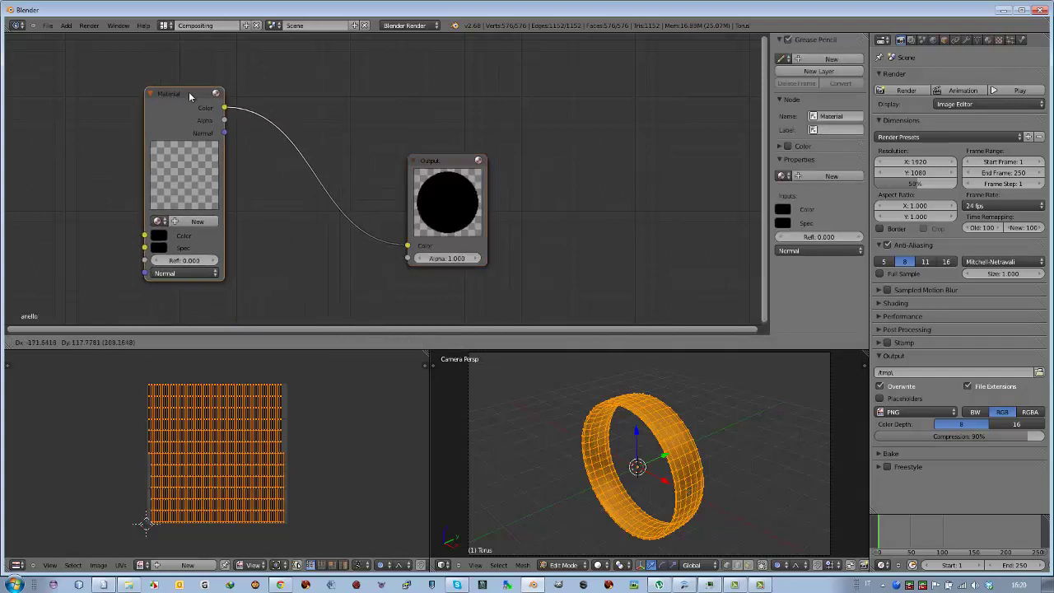
drag(459, 168, 579, 144)
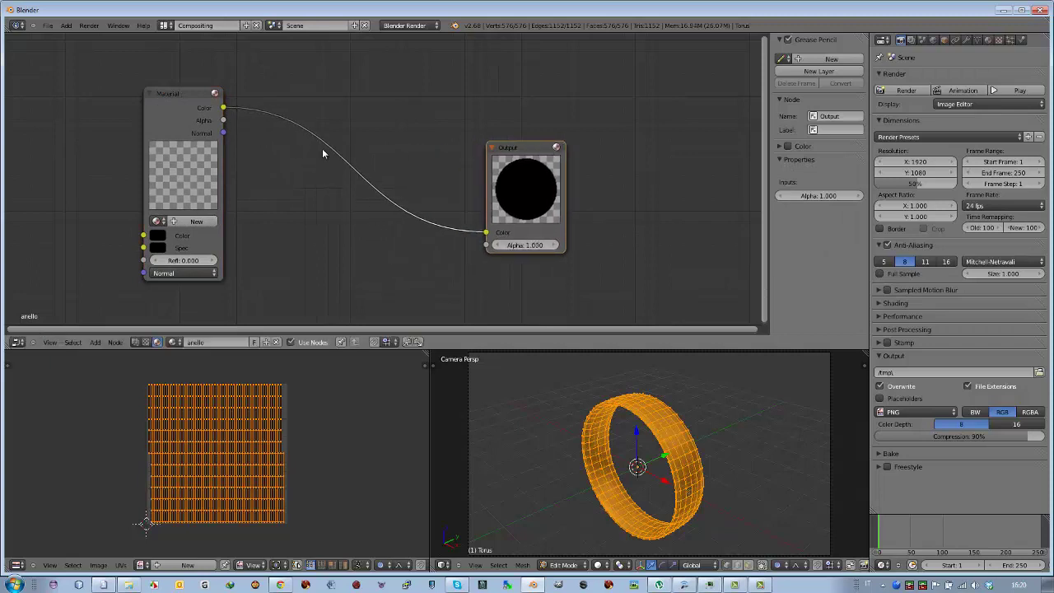
click(183, 94)
key(x)
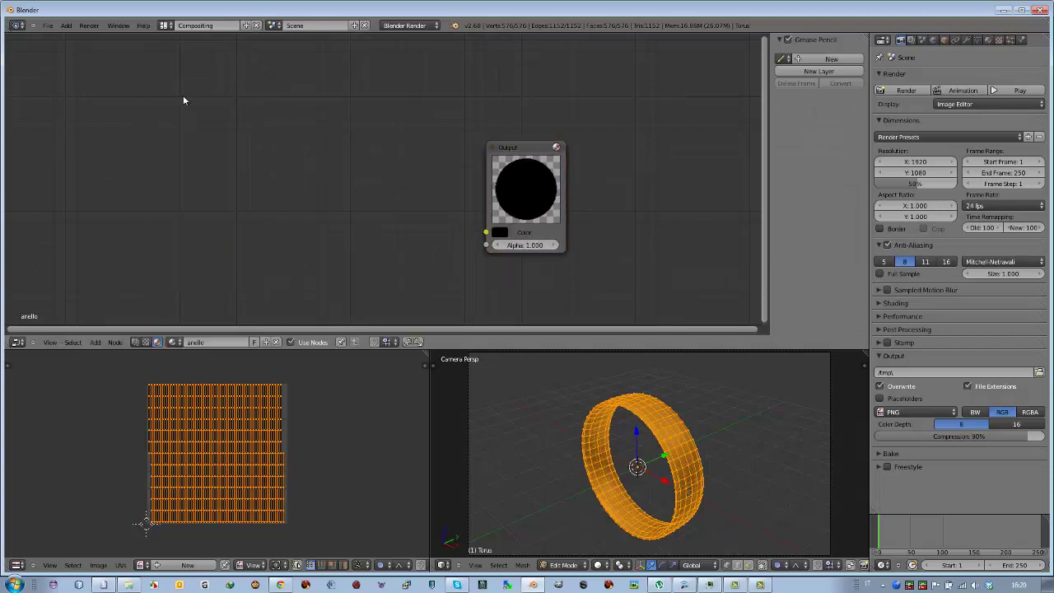
- Add an Extended Material node at upper left and assign it the anello material
key(shift+a)
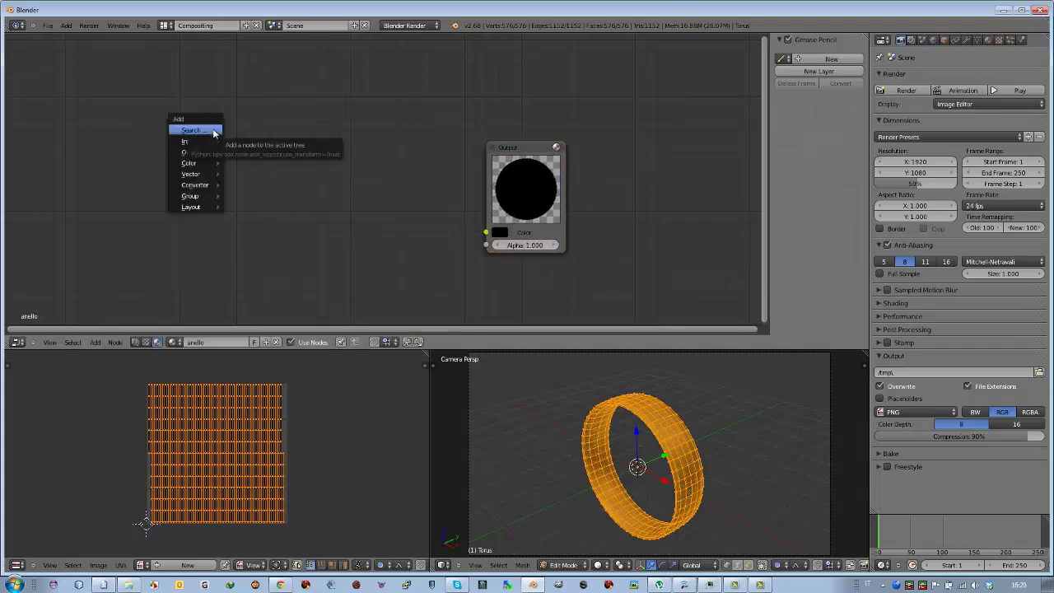
mouse_move(190, 141)
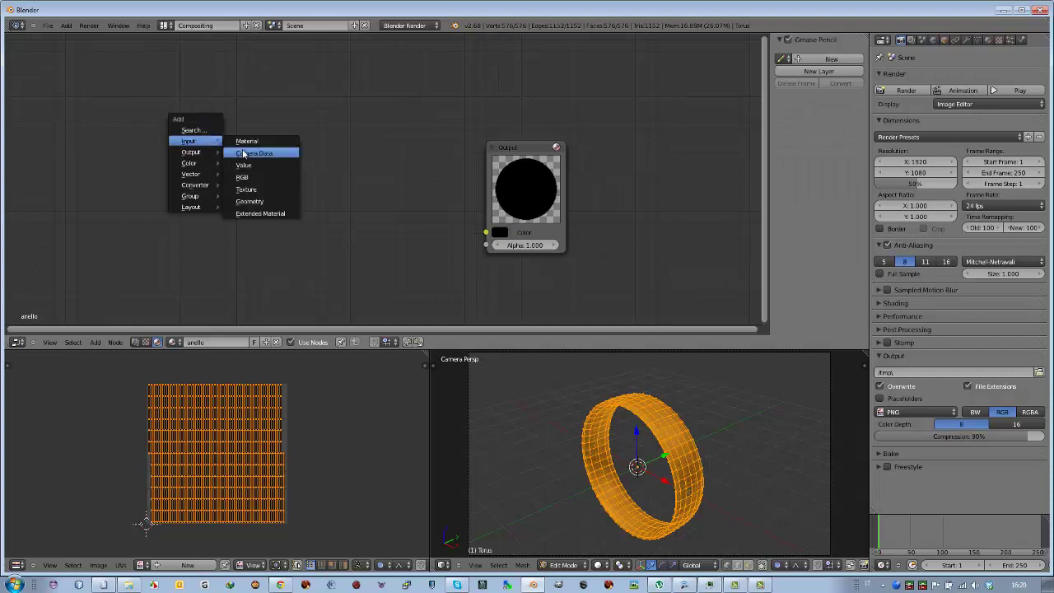
click(240, 215)
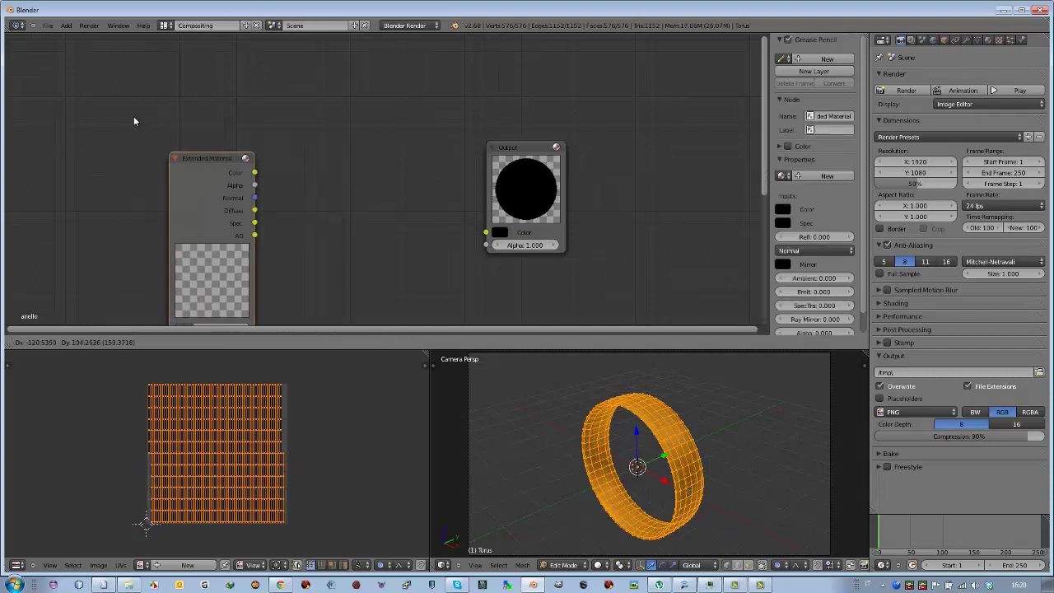
click(129, 51)
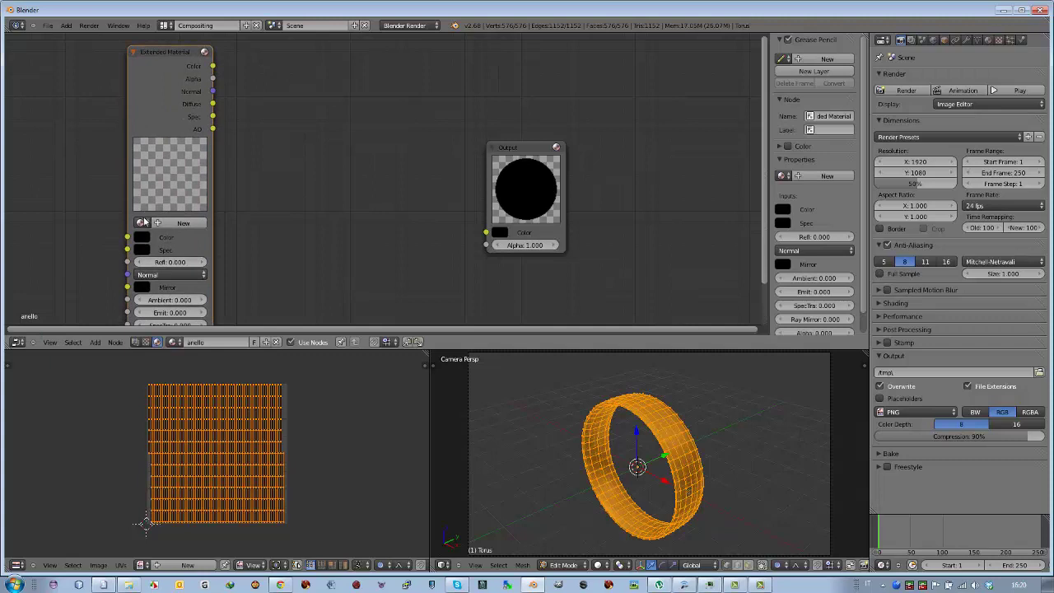
click(142, 222)
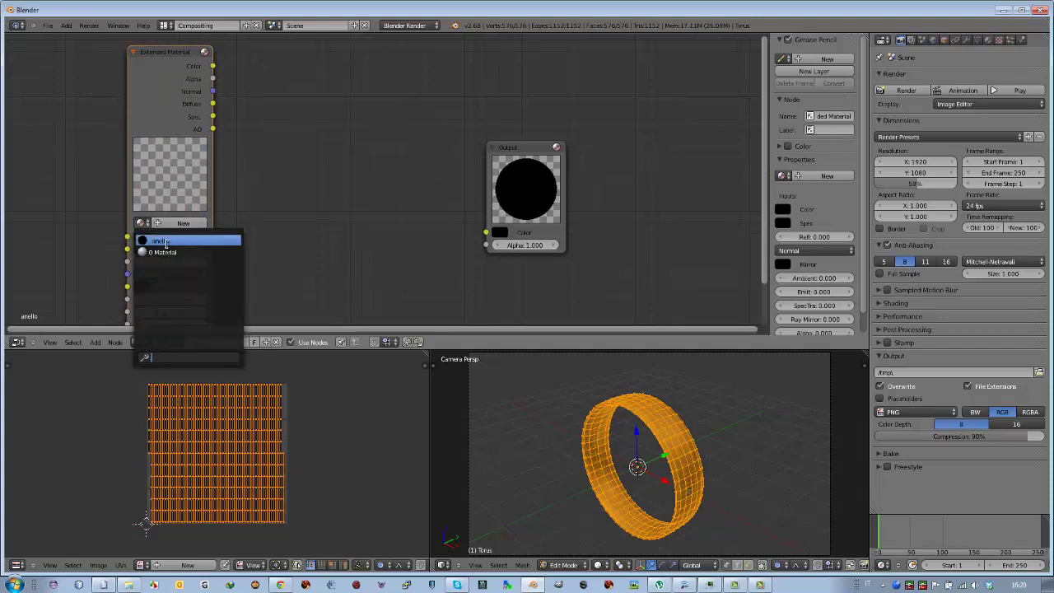
click(168, 241)
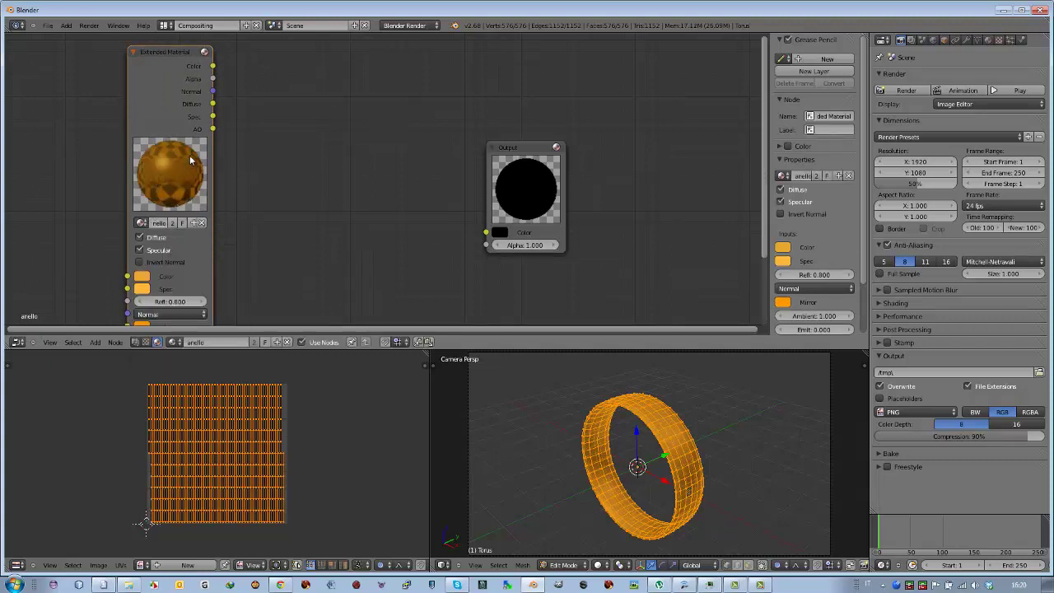
- Add a Mix node wiring Color to Color1 and Spec to Color2, outputting to Output Color
click(96, 343)
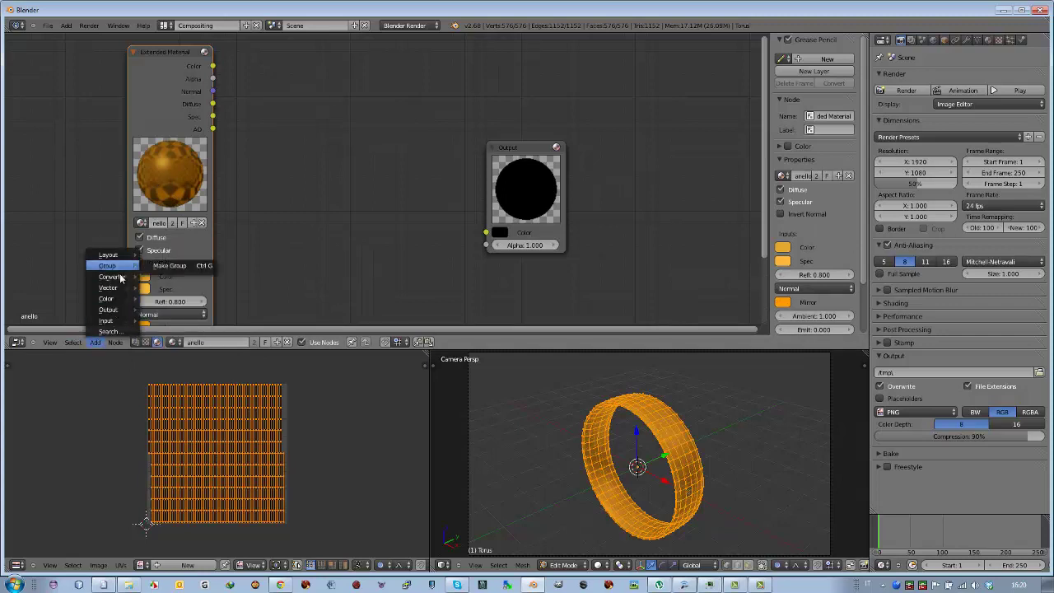
mouse_move(107, 298)
click(162, 299)
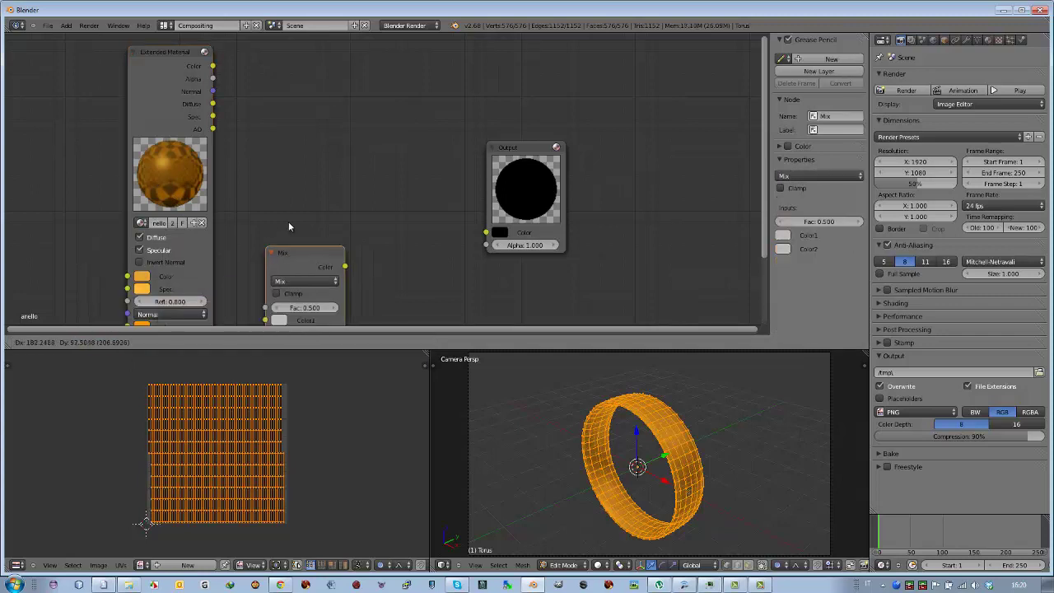
click(338, 198)
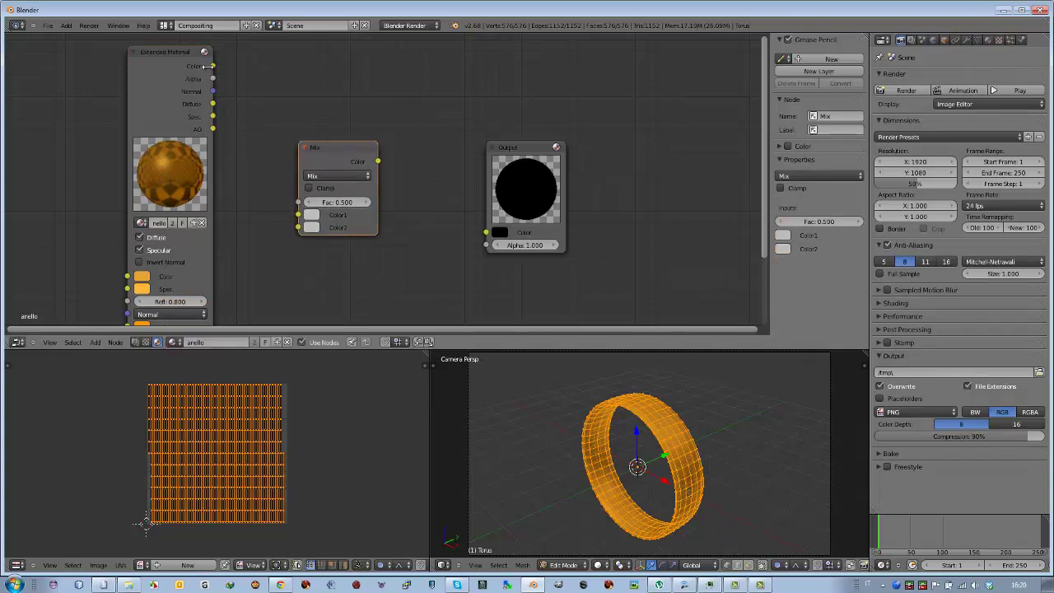
drag(212, 66, 298, 214)
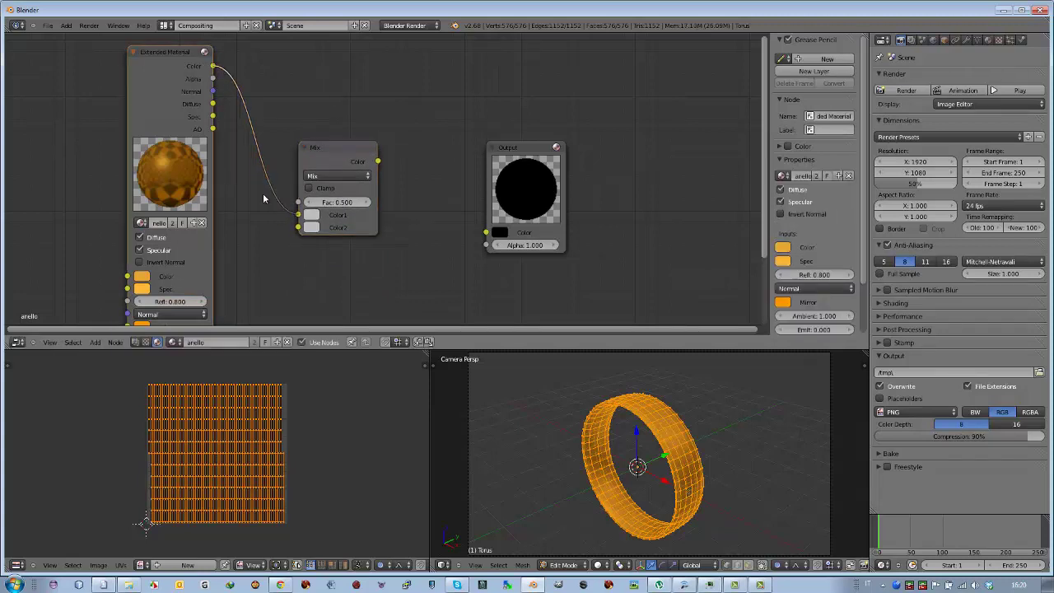
drag(212, 116, 298, 227)
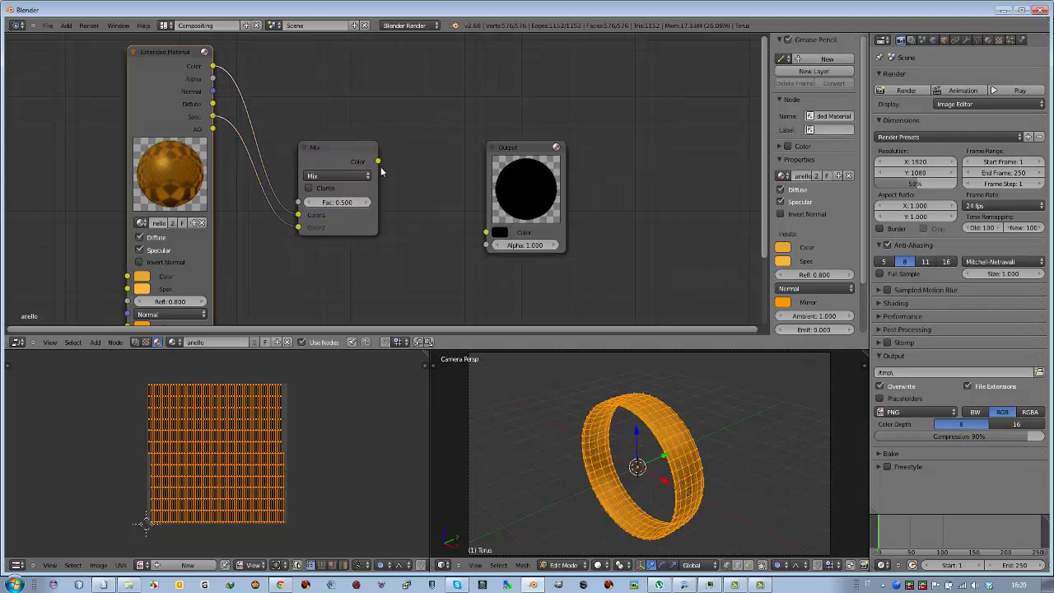
drag(378, 162, 485, 232)
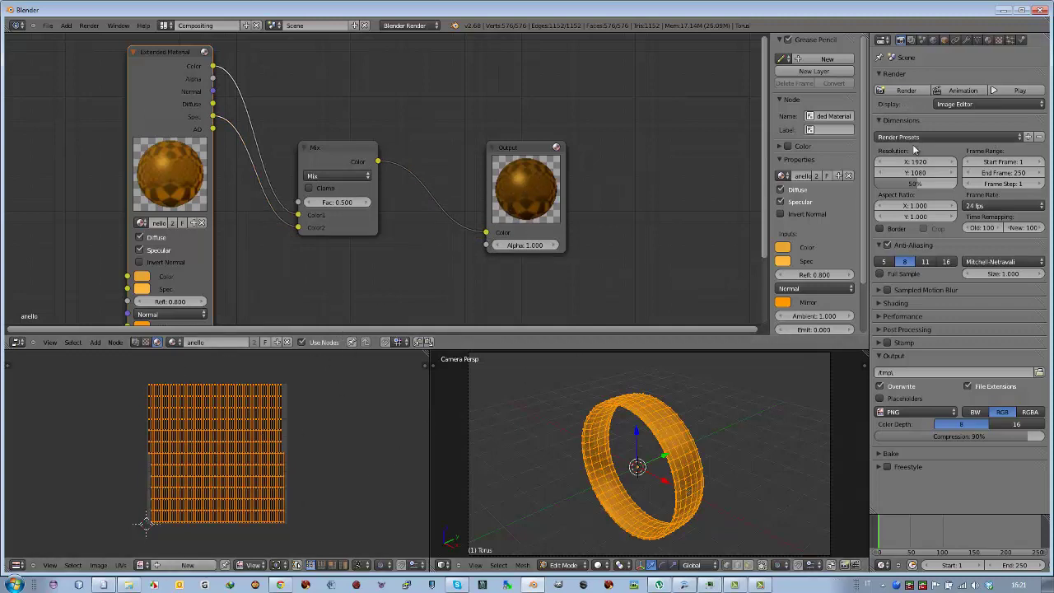
- Create a blank 1024×1024 image named 'bake' behind the ring's UV layout
click(176, 565)
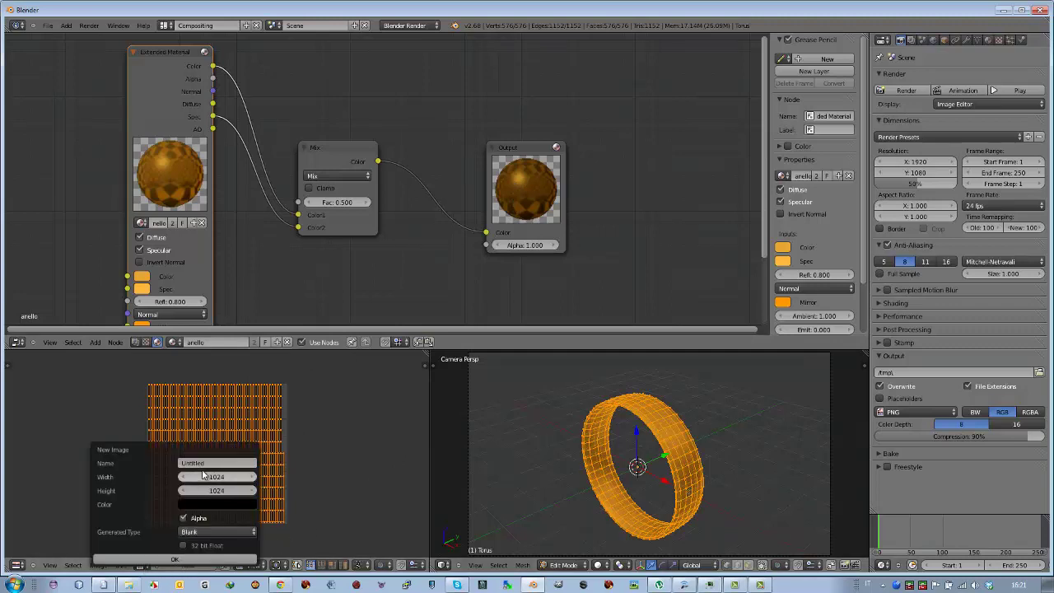
click(200, 464)
text(textu)
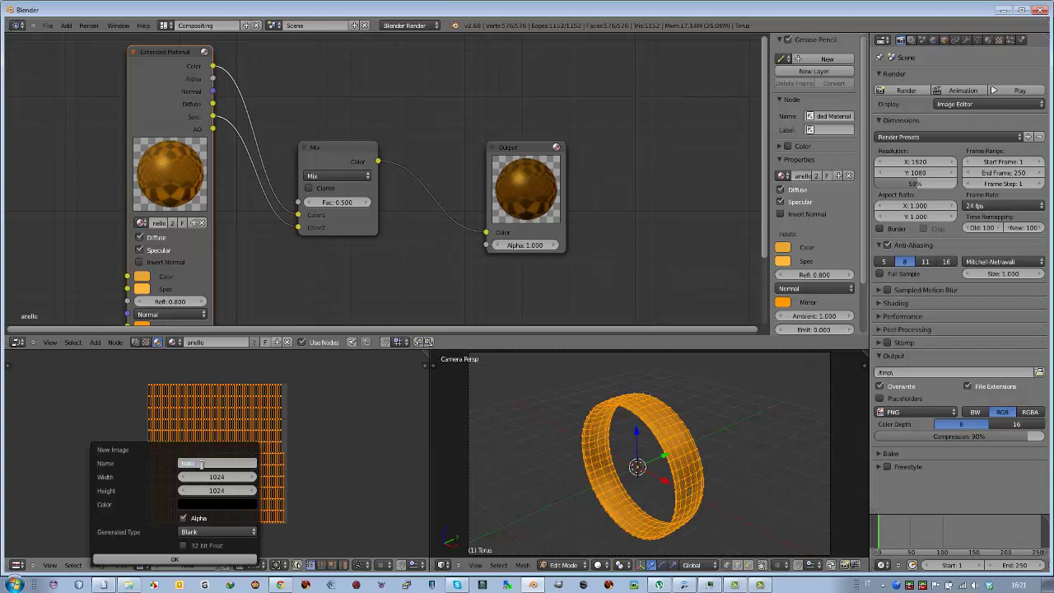
key(Tab)
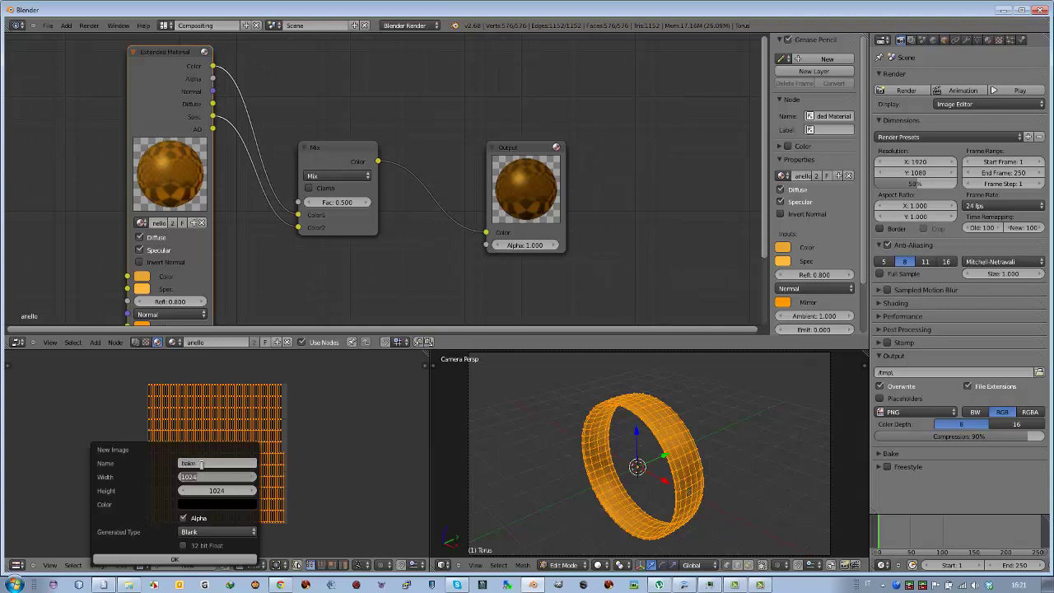
key(Return)
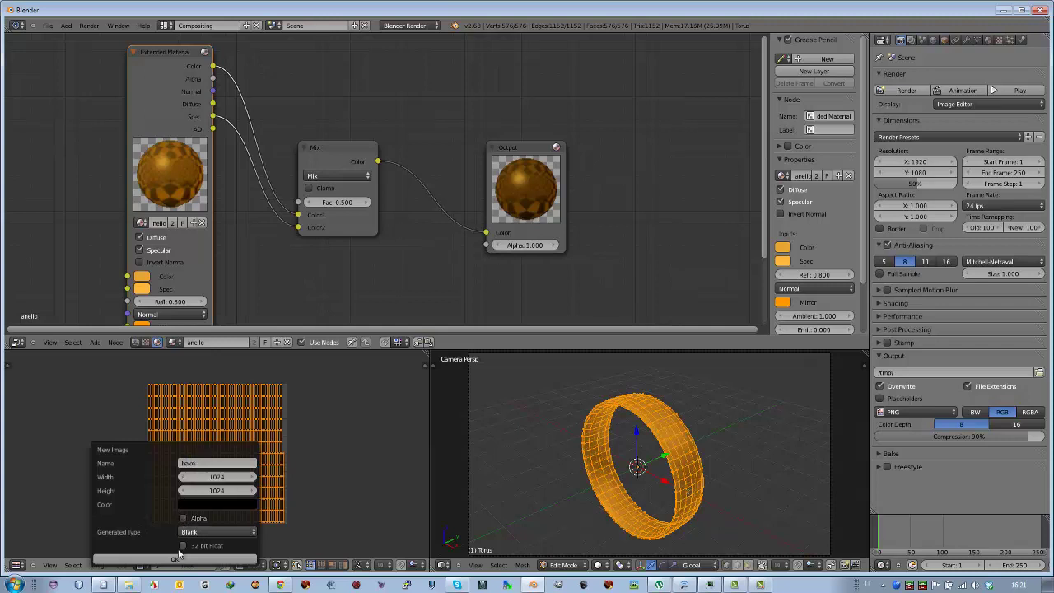
click(177, 558)
scroll(204, 441, down, 3)
scroll(203, 448, down, 1)
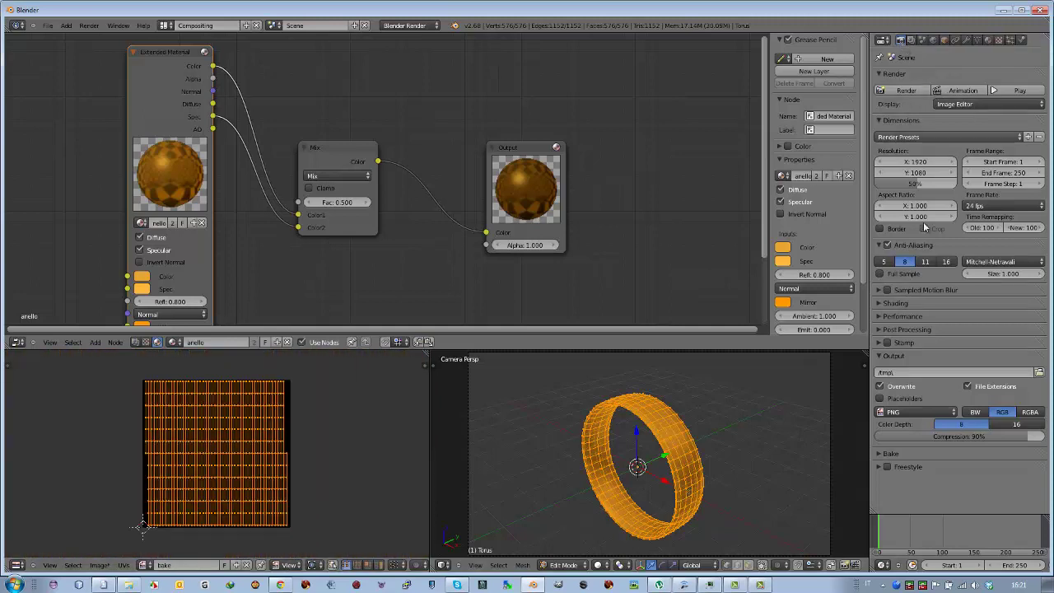
- Full Render bake the ring into the bake image, then return to Object Mode
click(883, 455)
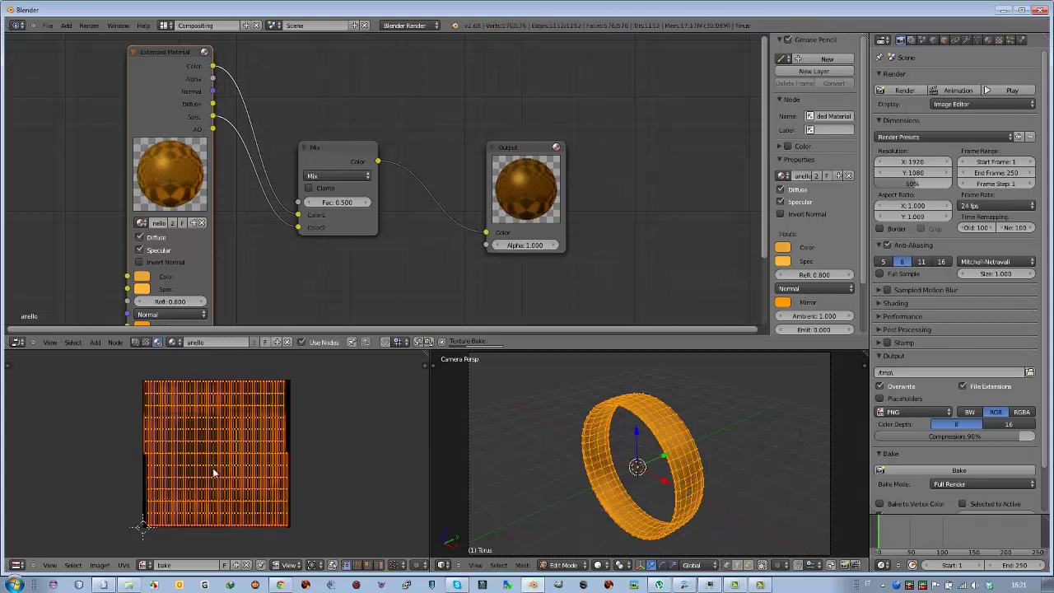
key(Tab)
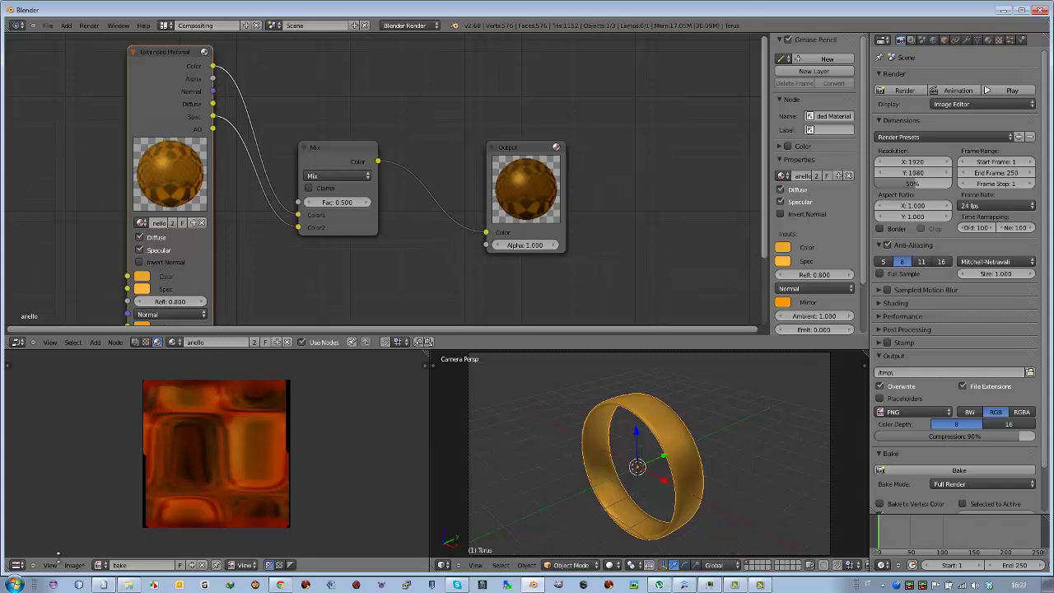
click(73, 566)
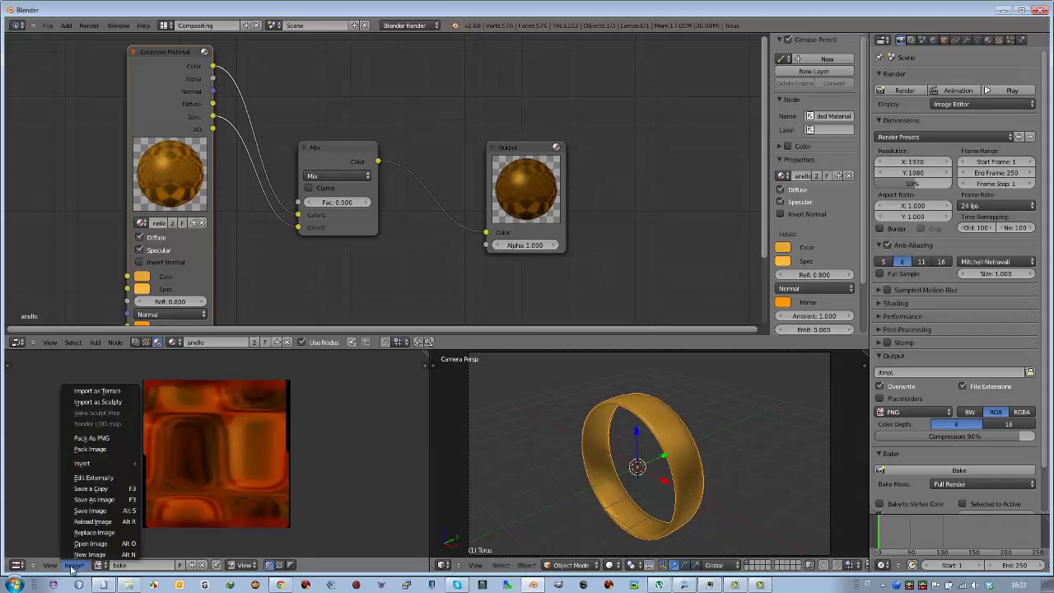
- Save the baked image as bakeanello.png in the root of C:
click(90, 499)
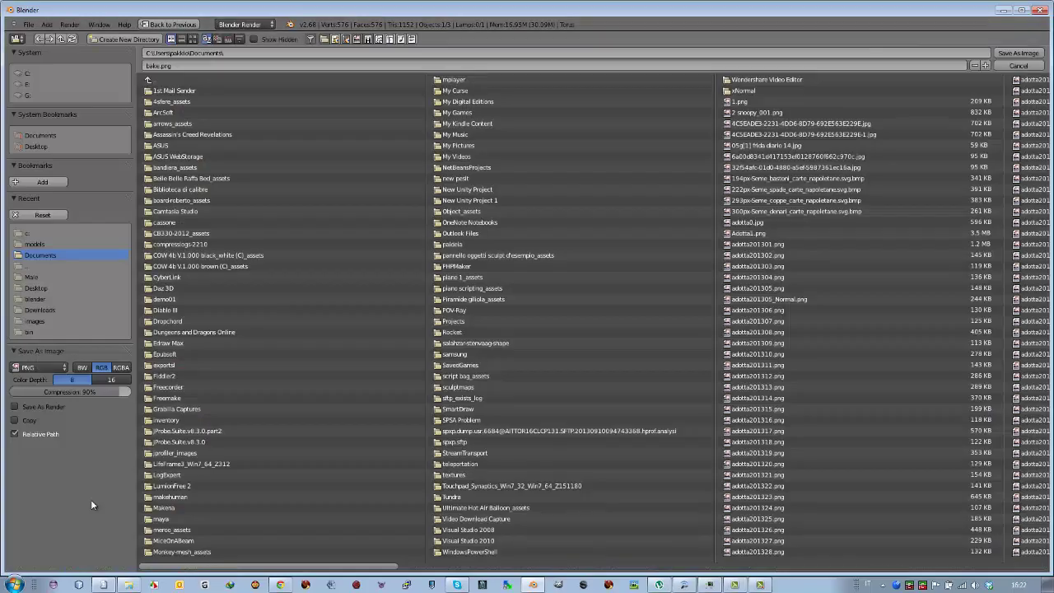
click(165, 64)
click(28, 74)
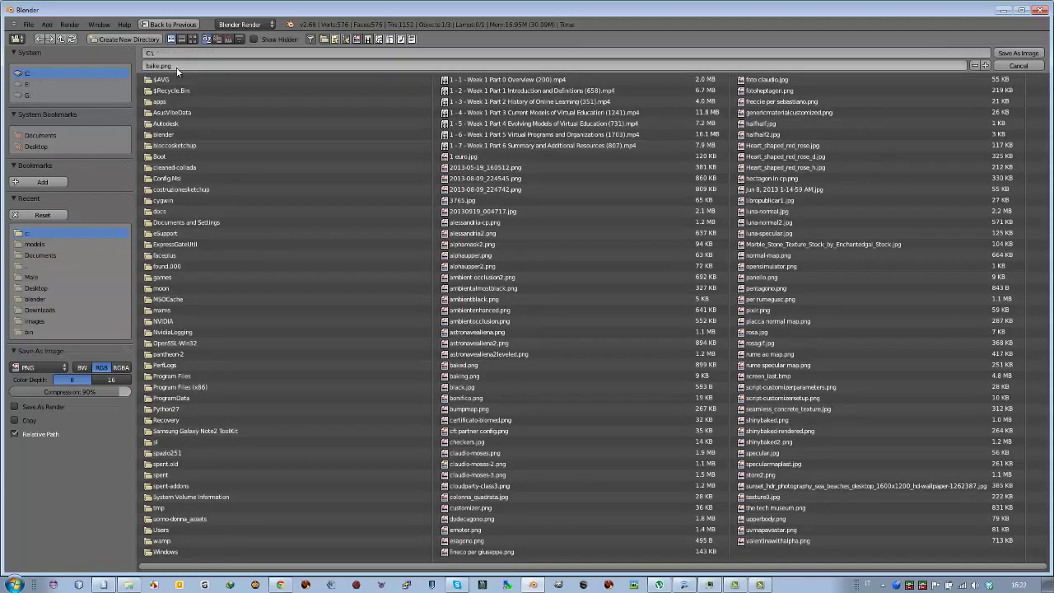
click(174, 66)
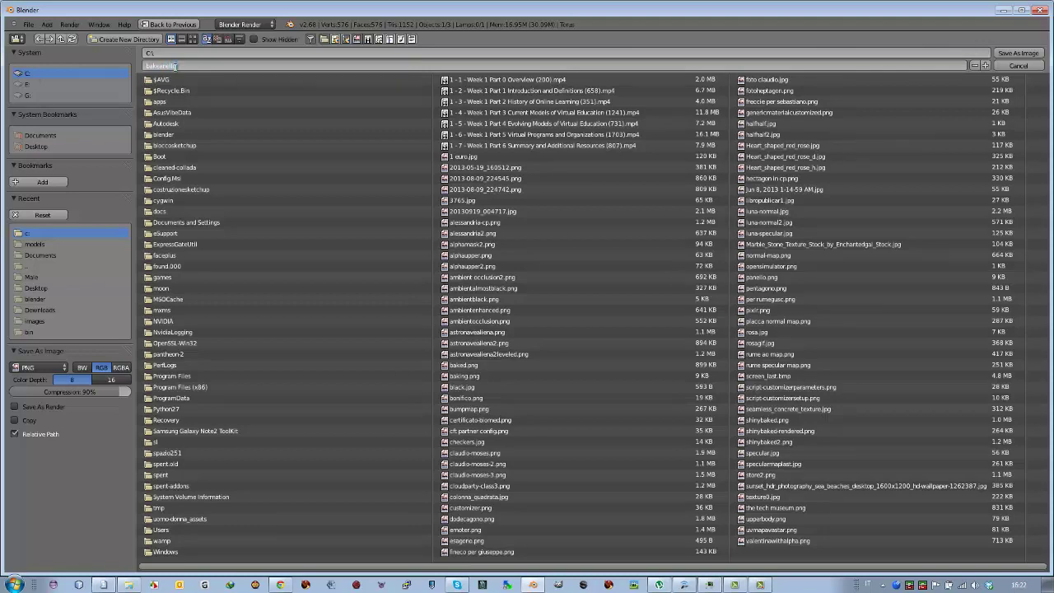
key(Return)
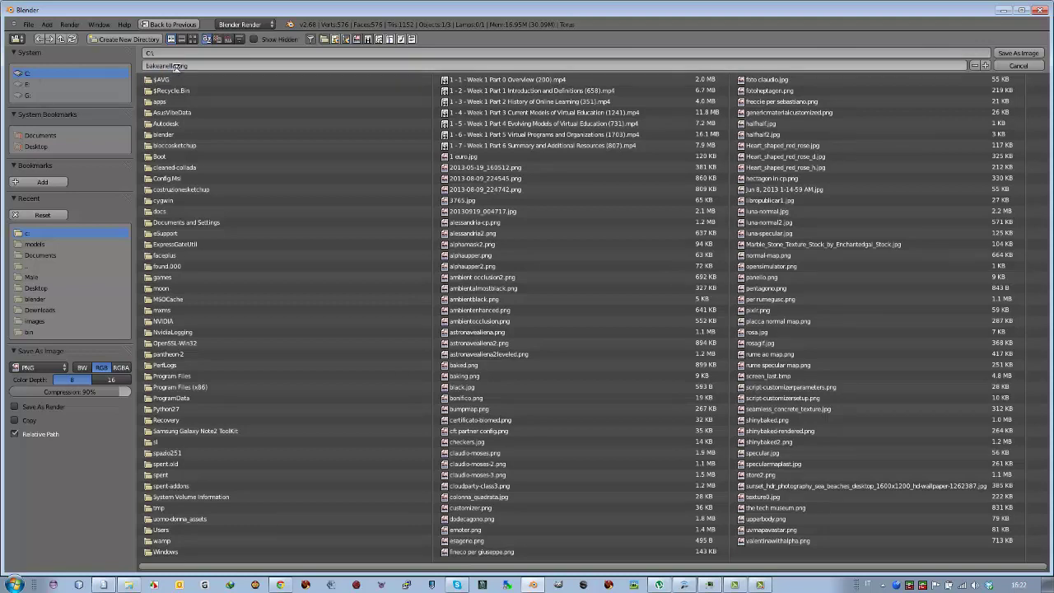
key(Return)
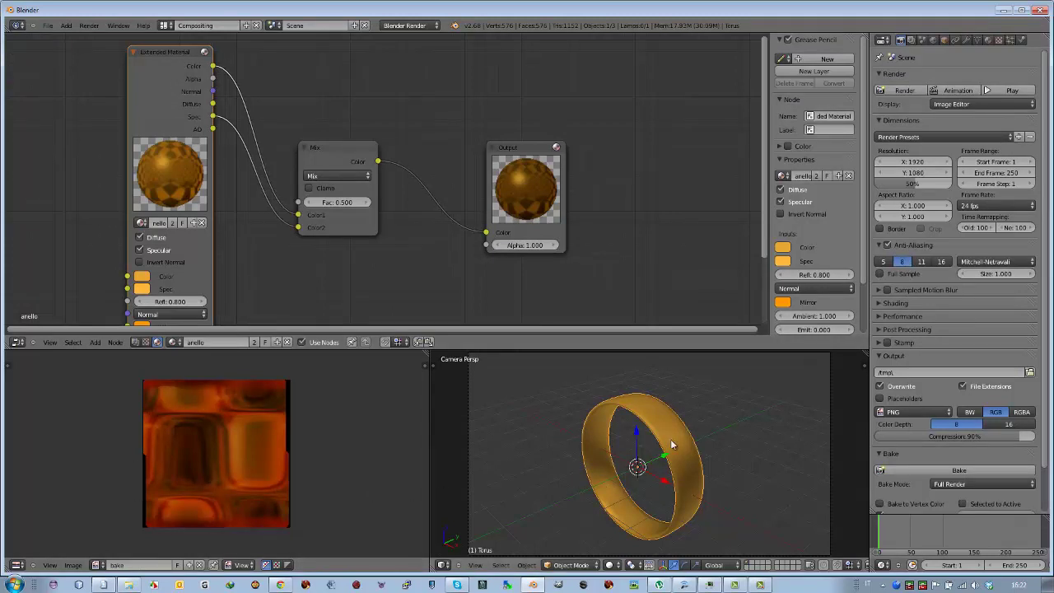
- Export the ring to C:\ as COLLADA with Second Life Static preset and material textures
click(48, 26)
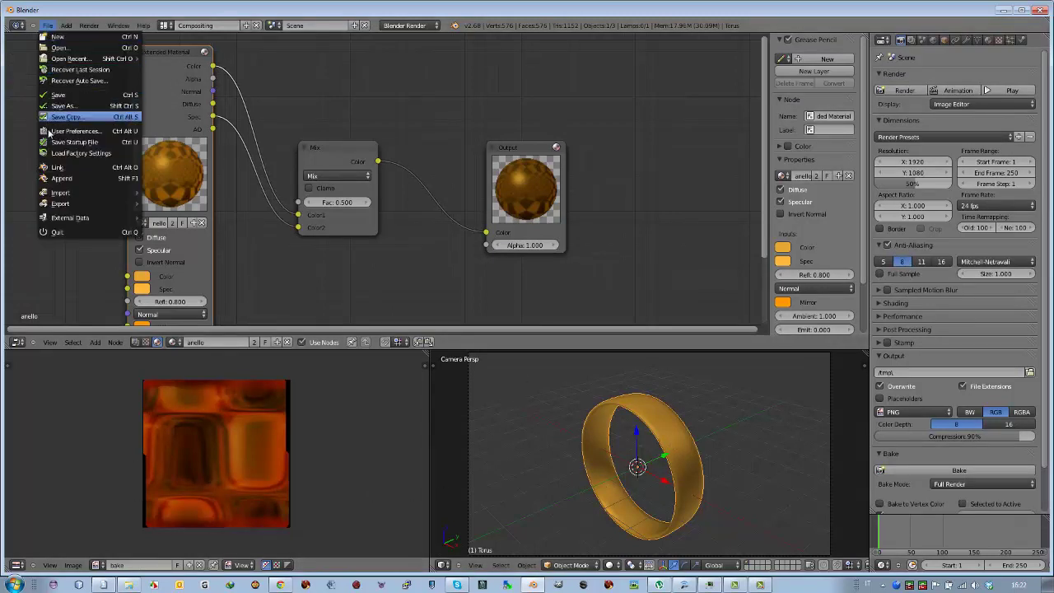
mouse_move(61, 203)
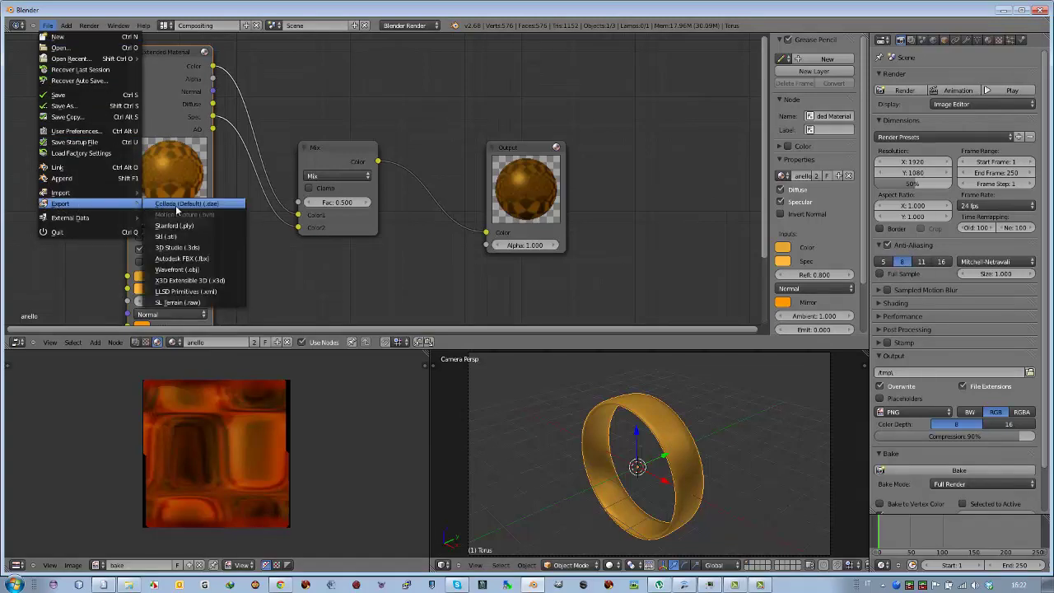
click(177, 205)
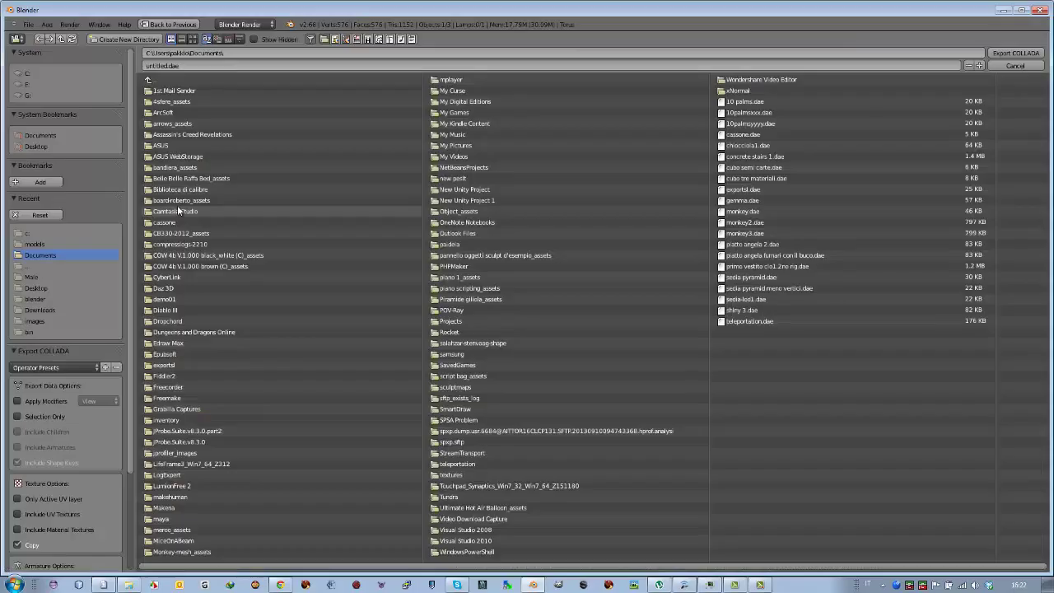
click(92, 369)
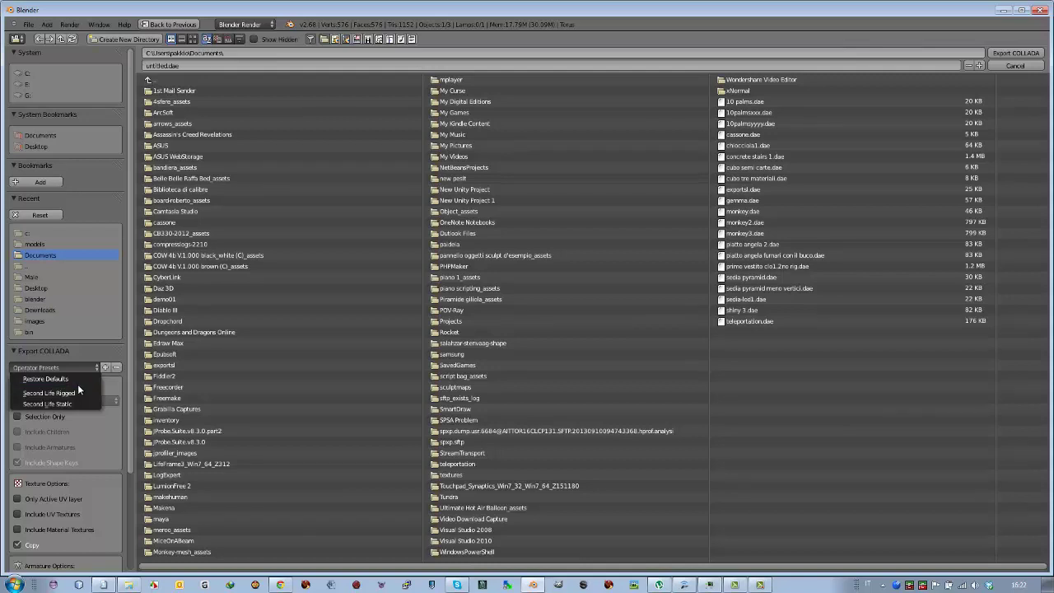
click(67, 404)
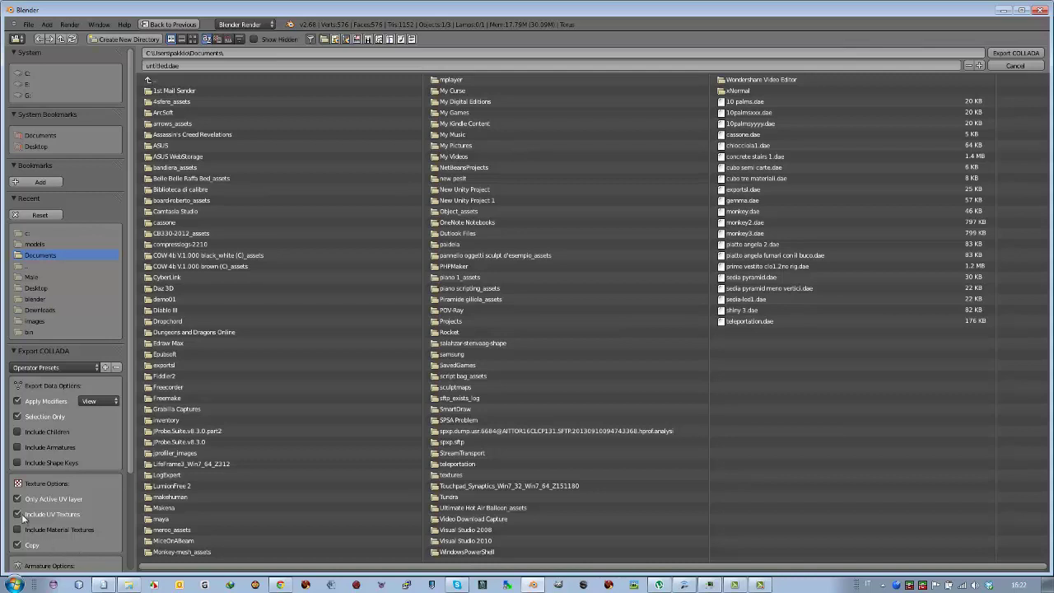
click(17, 530)
click(182, 66)
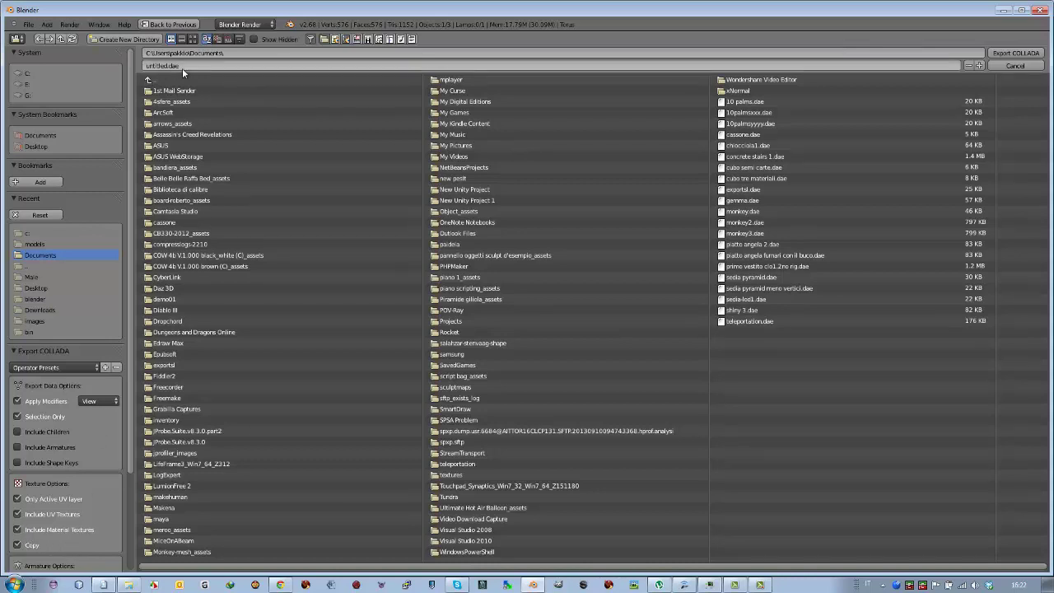
key(Escape)
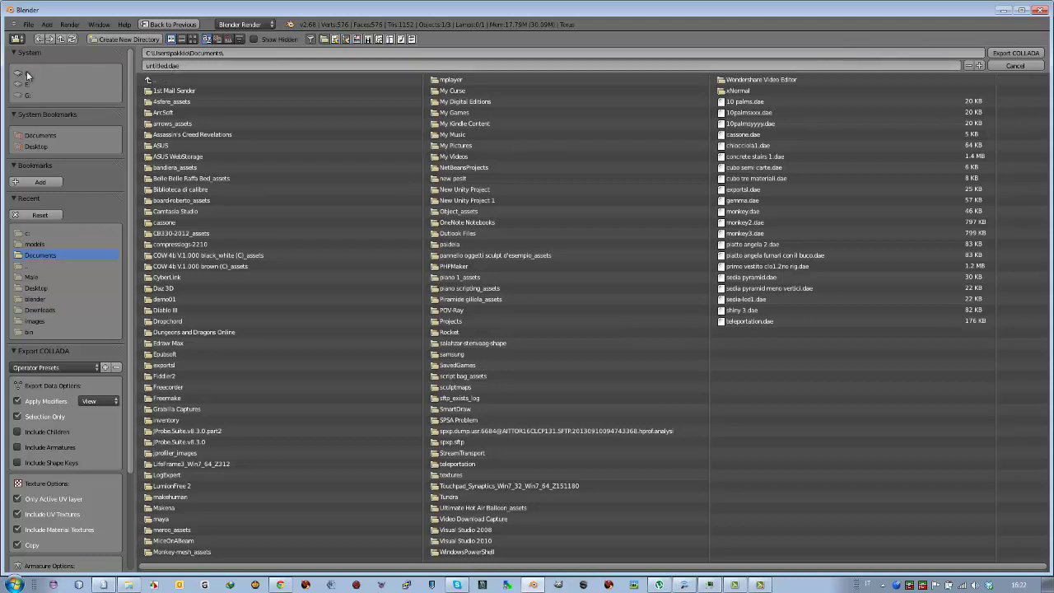
click(26, 73)
click(174, 66)
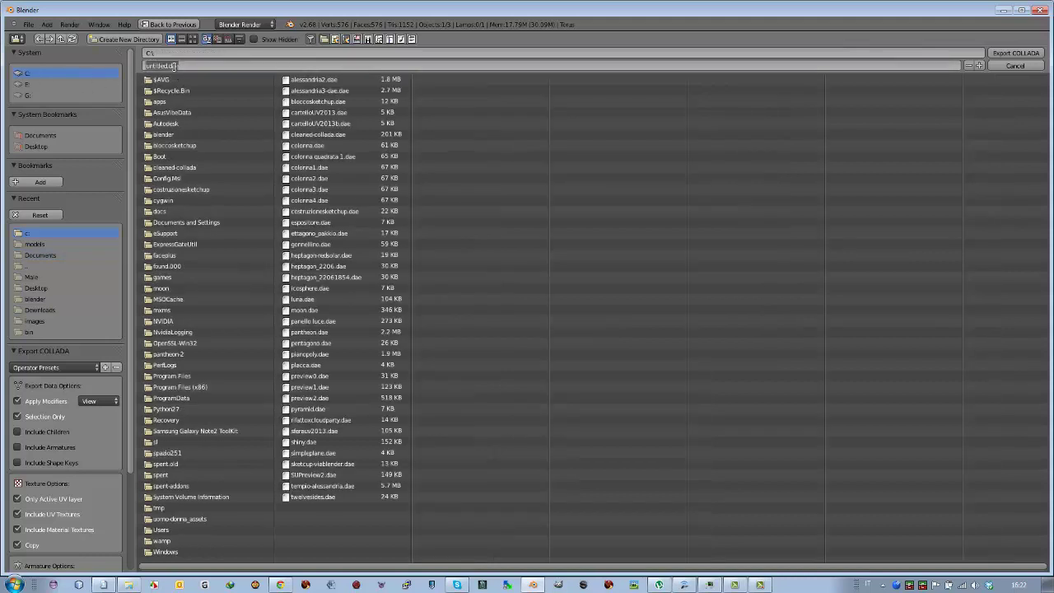
text(anello.m)
key(Return)
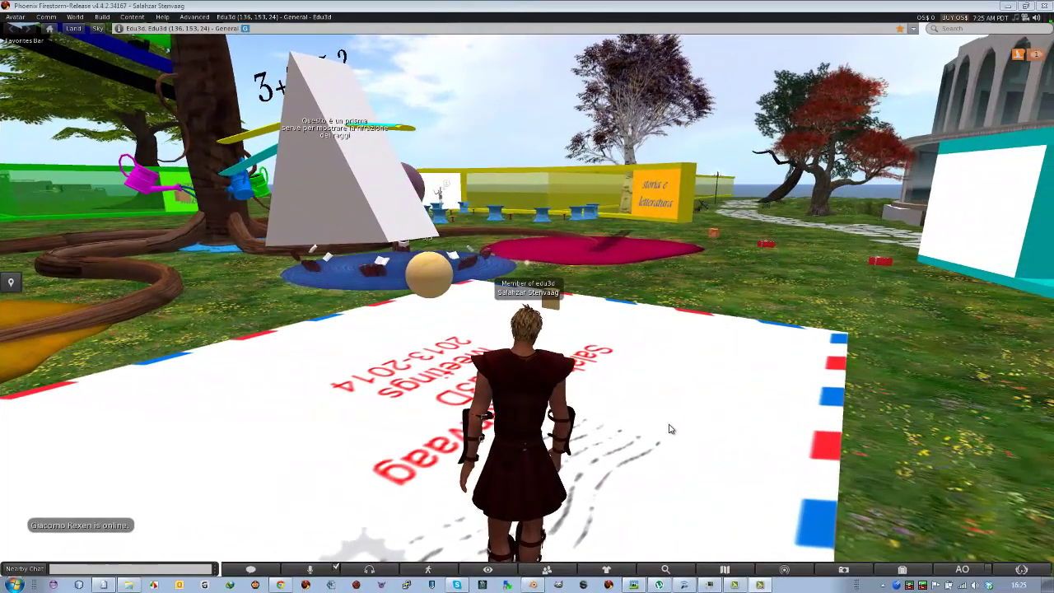
- Select C:\bake.png as the image to upload in Firestorm
key(Right)
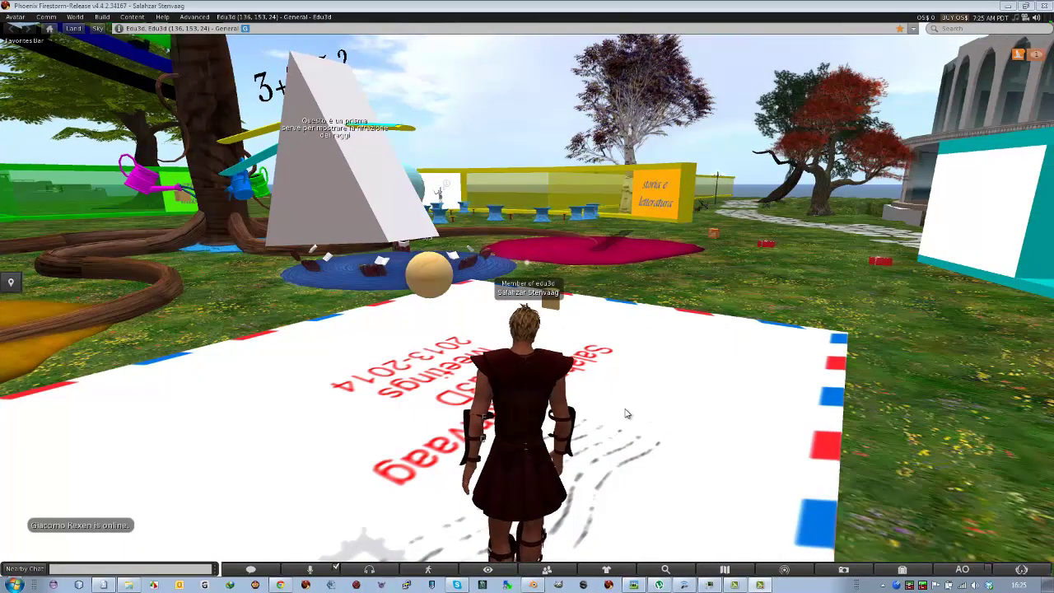
key(Right)
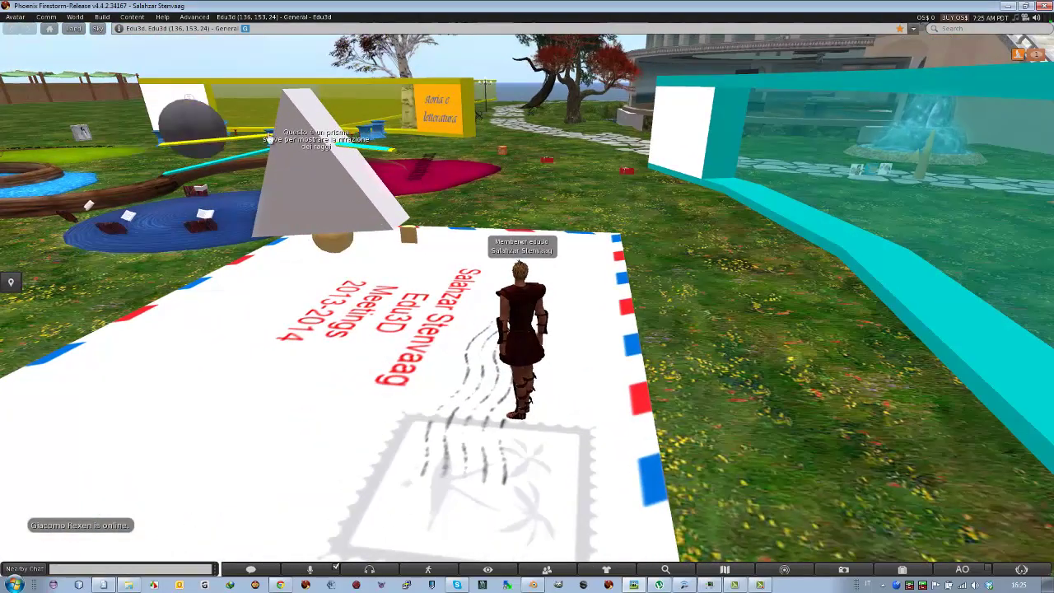
click(17, 18)
mouse_move(21, 166)
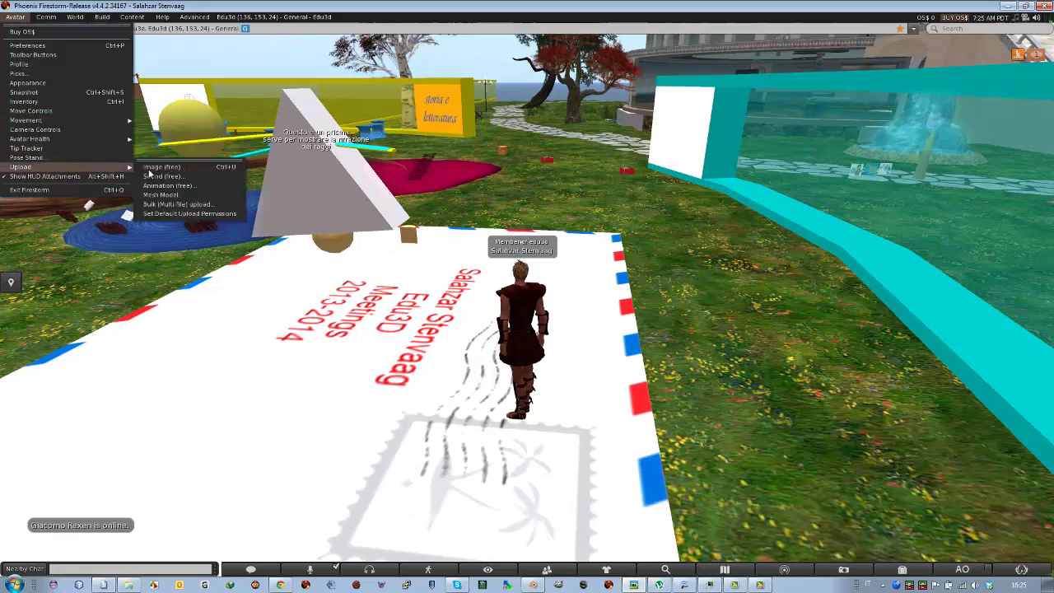
click(164, 168)
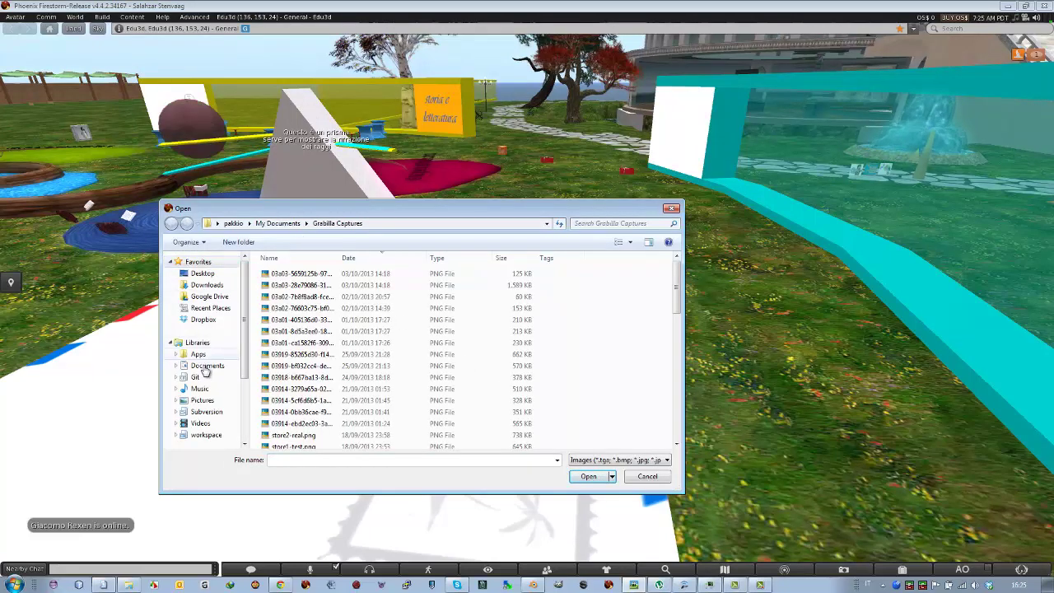
click(376, 225)
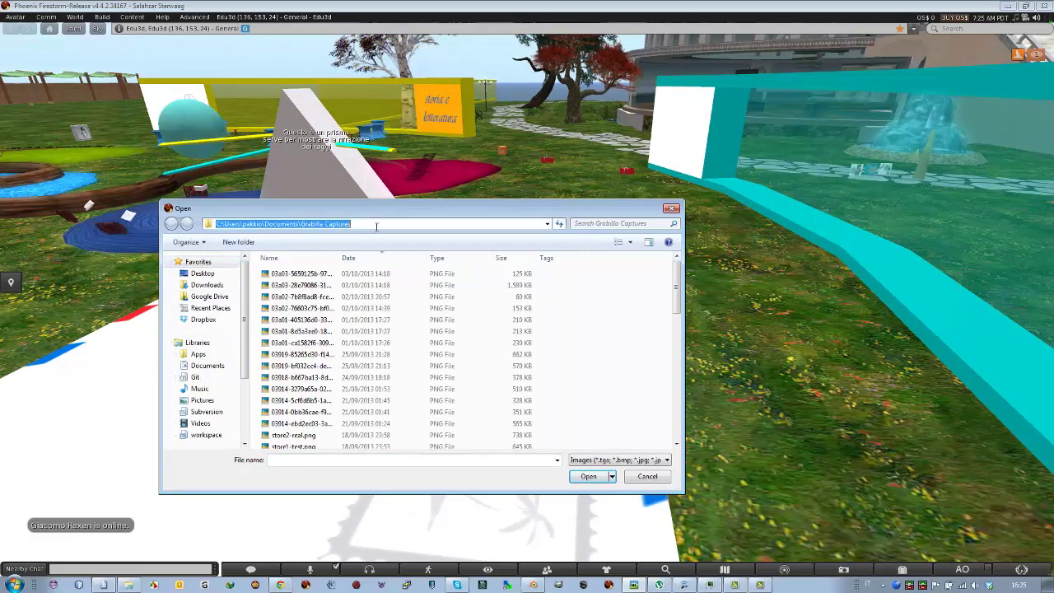
text(c:)
key(Return)
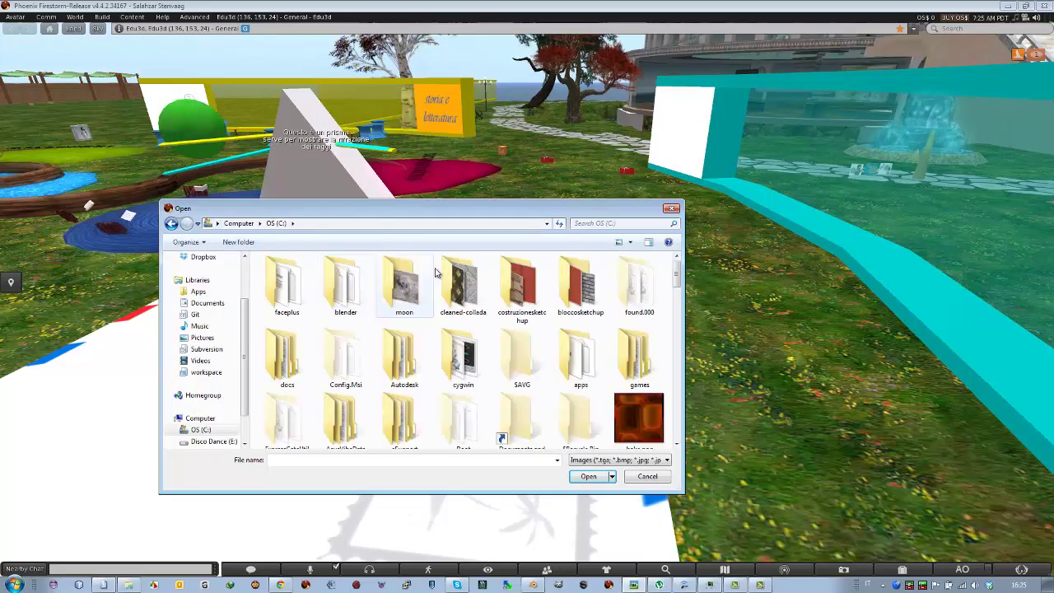
click(617, 243)
click(616, 243)
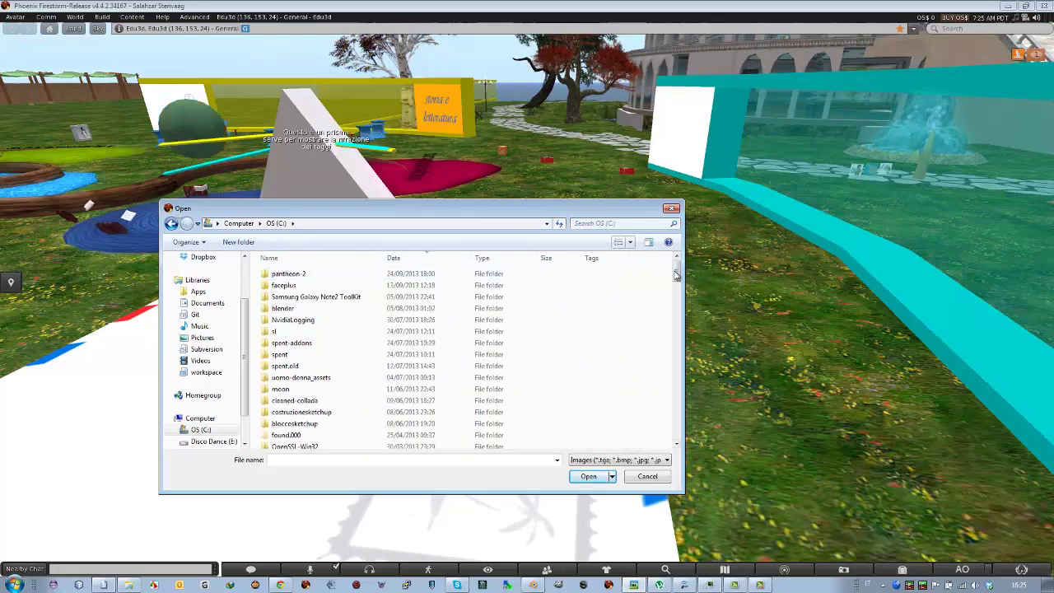
drag(675, 273, 683, 324)
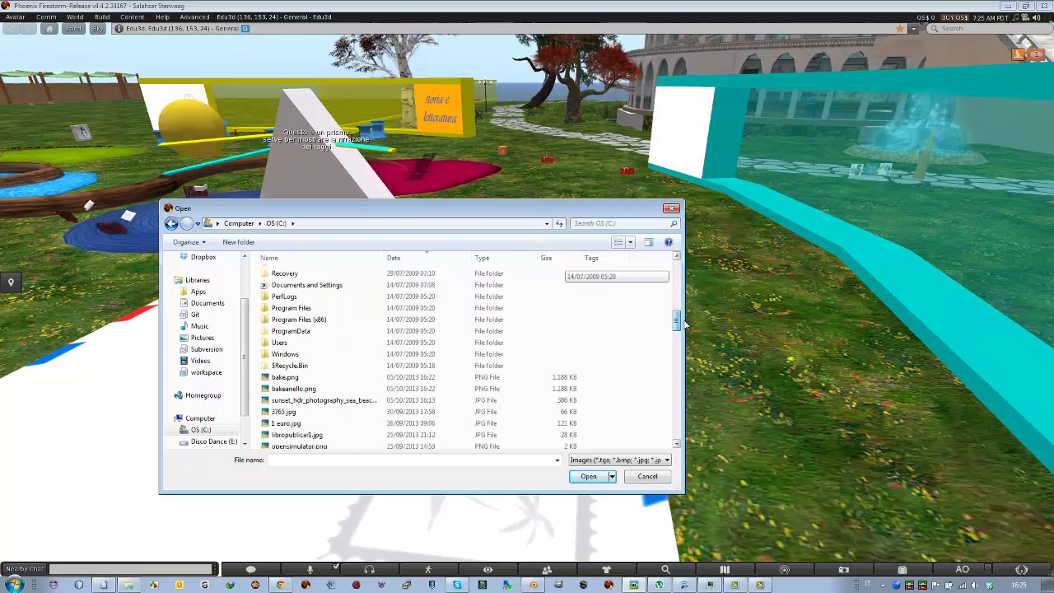
click(294, 379)
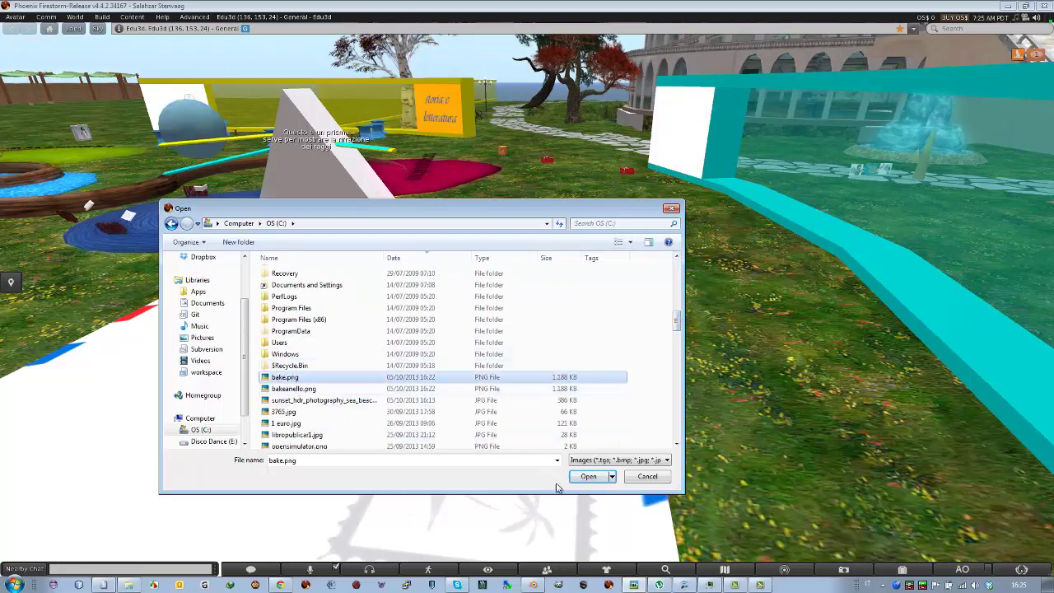
click(588, 476)
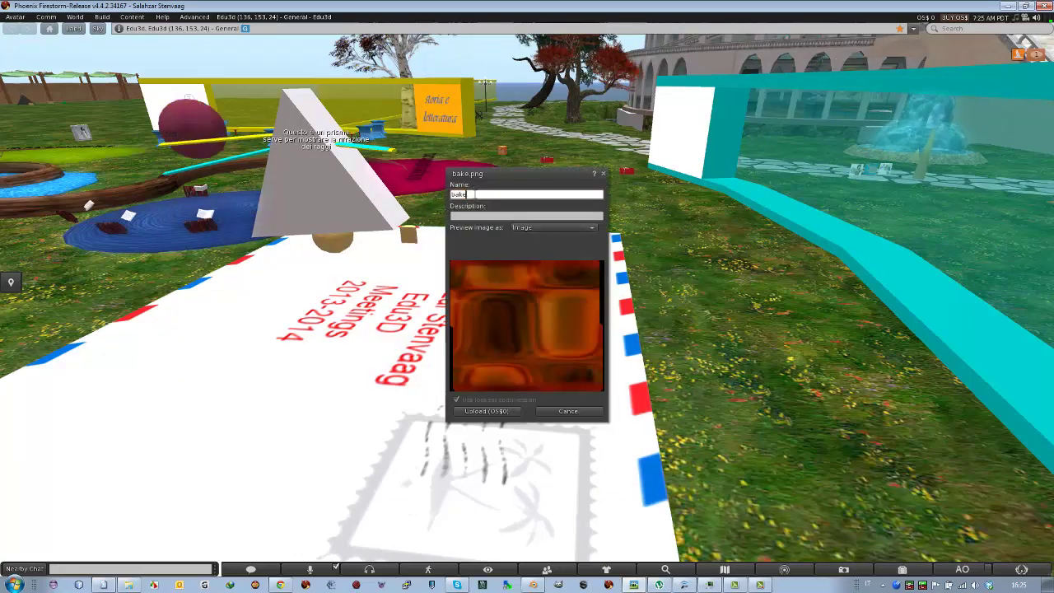
- Rename the texture to bake-anello and upload it
text(a)
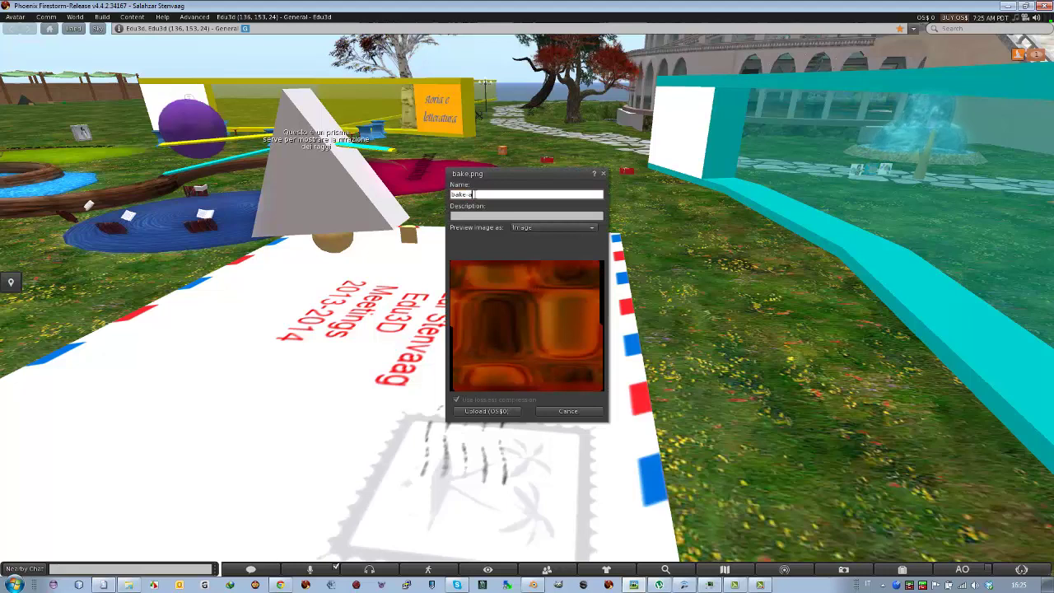
text(re)
key(Tab)
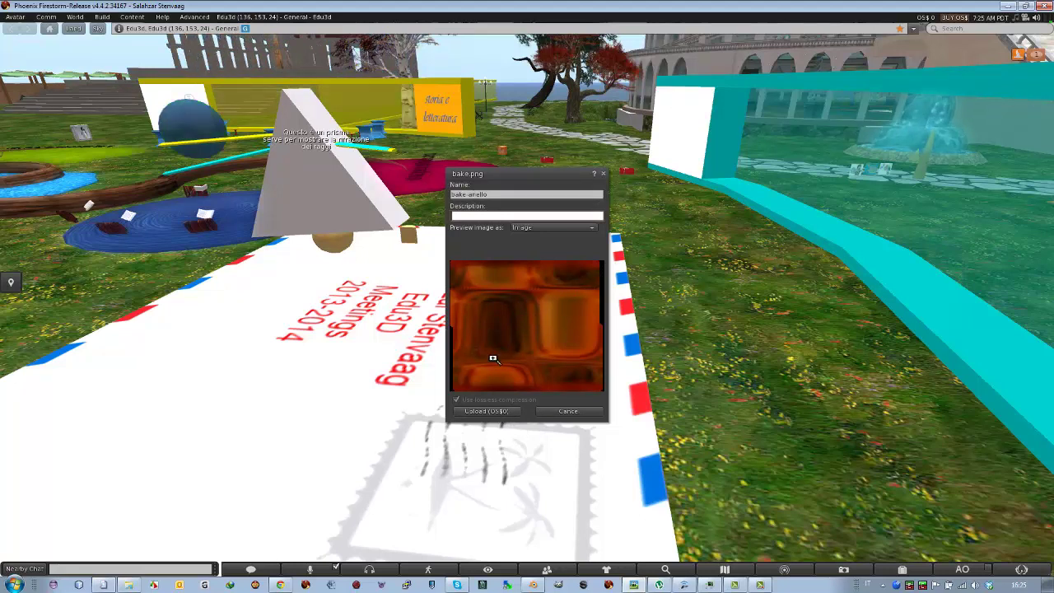
click(487, 411)
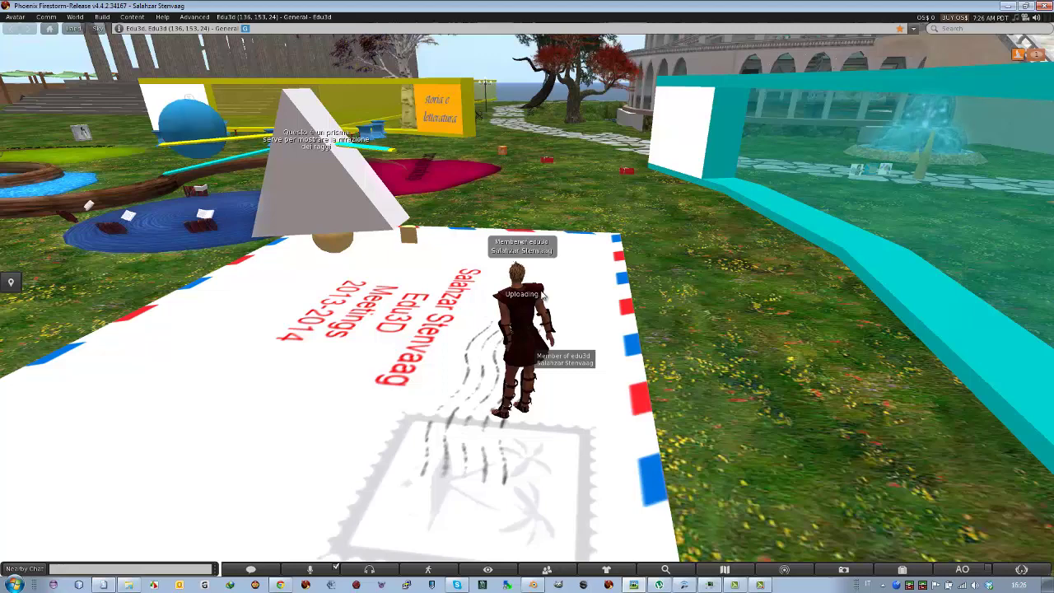
- Open the inventory and load anello mesh.dae into the mesh upload dialog
key(ctrl+i)
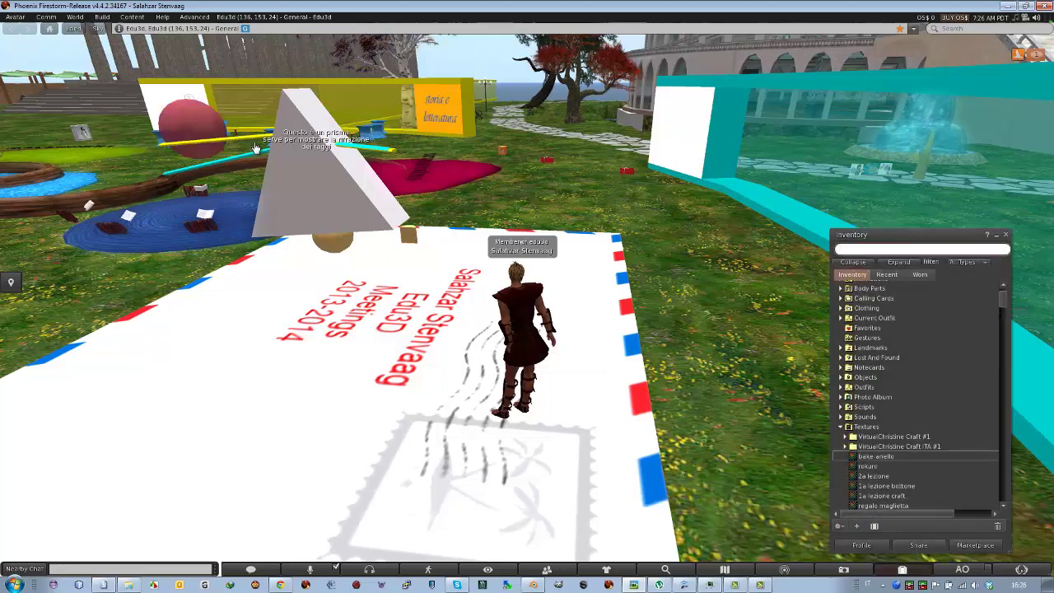
click(15, 16)
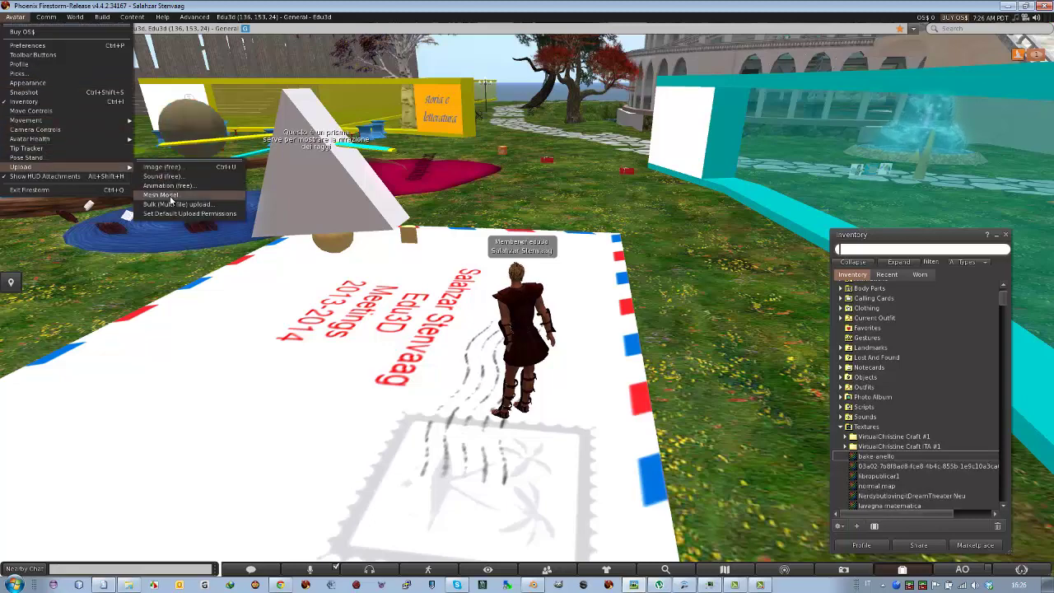
click(162, 194)
click(527, 327)
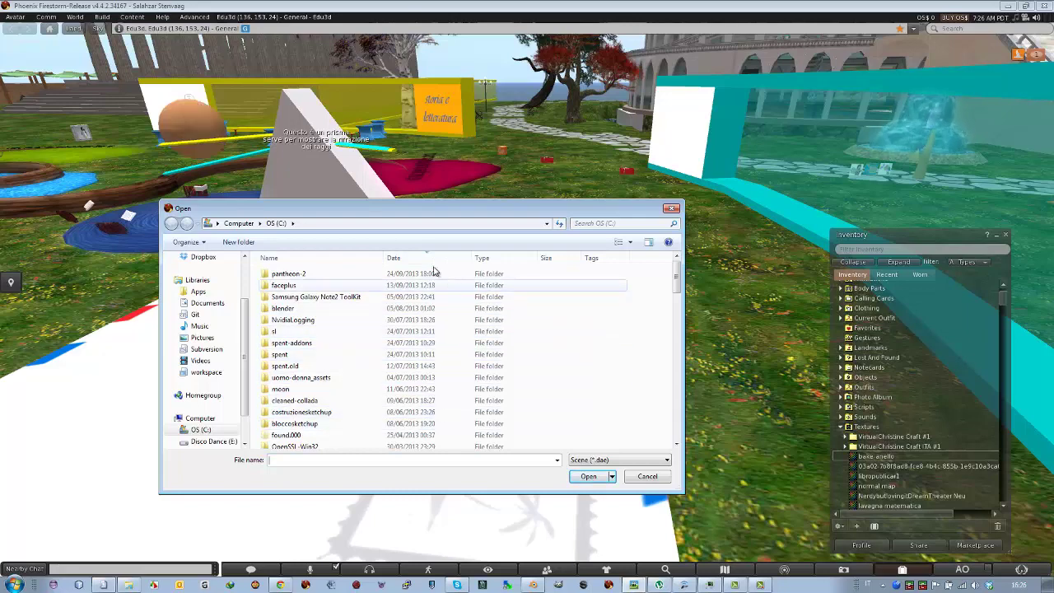
scroll(676, 301, down, 2)
drag(676, 301, 690, 362)
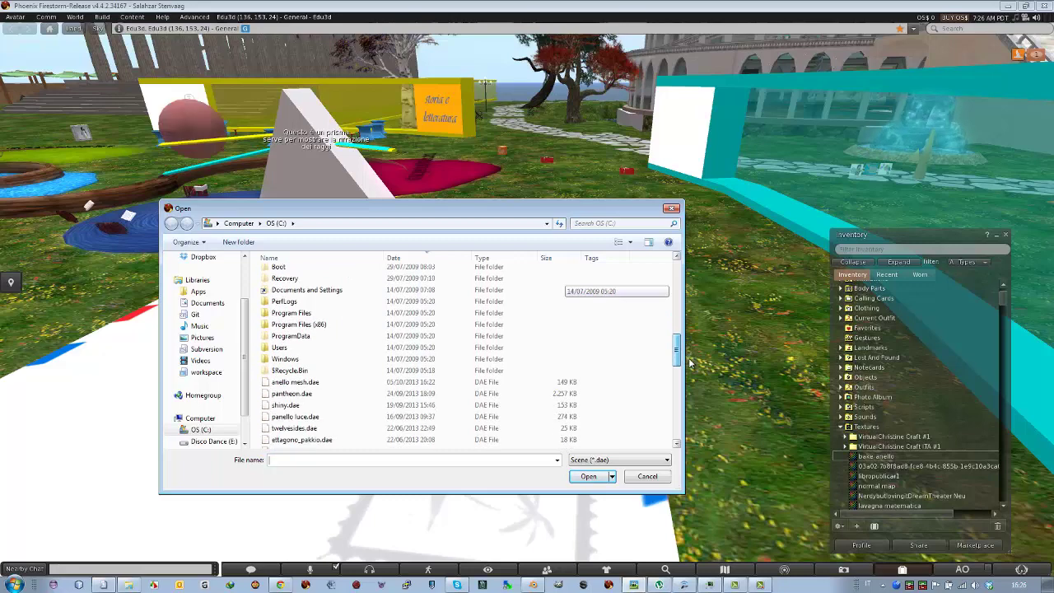
click(306, 382)
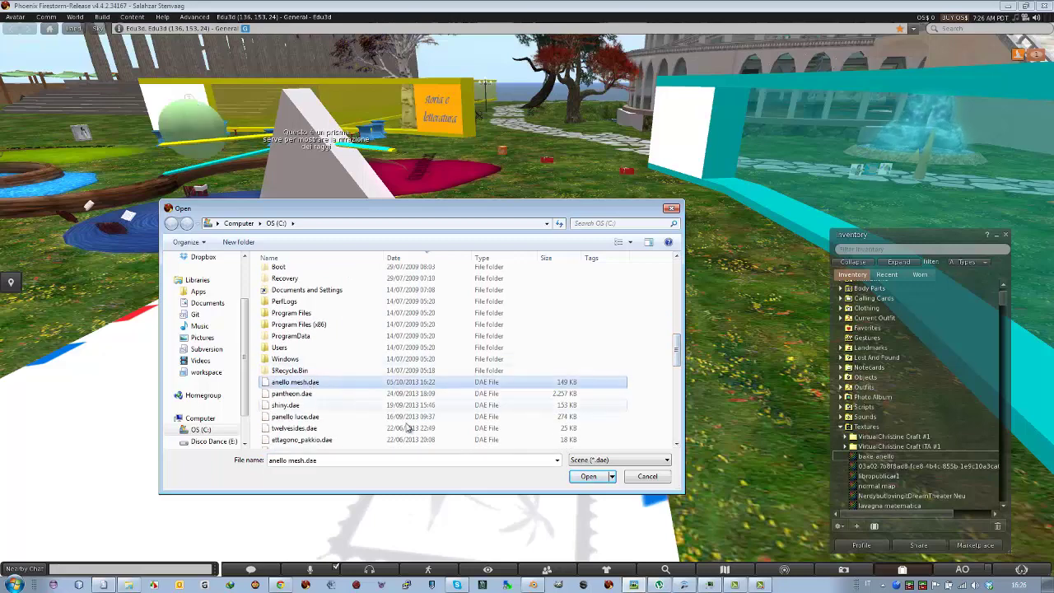
click(589, 477)
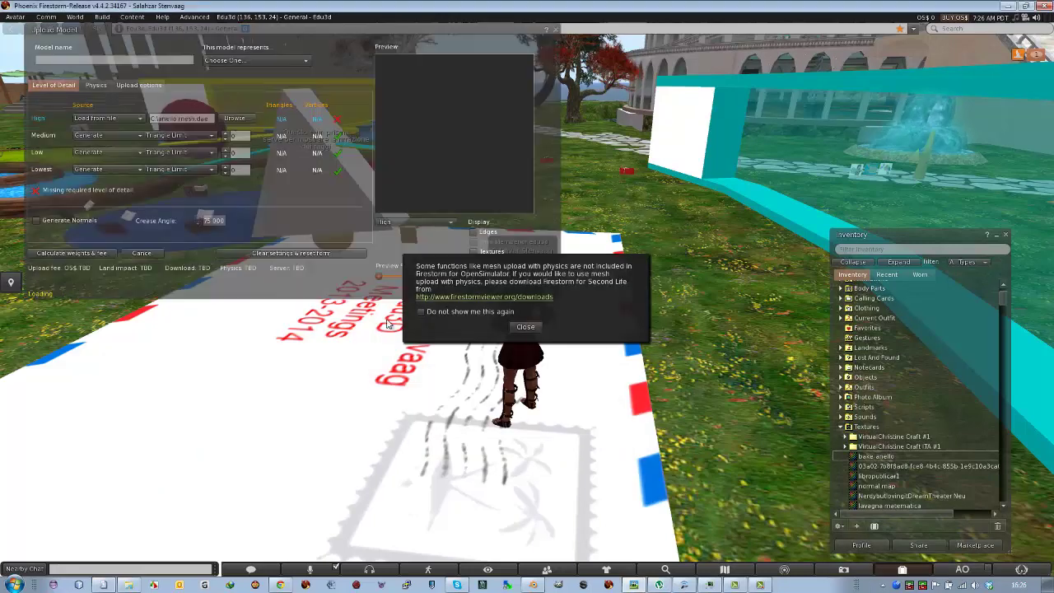
- Name the model anello, calculate weights and fee, and upload the ring mesh
click(520, 327)
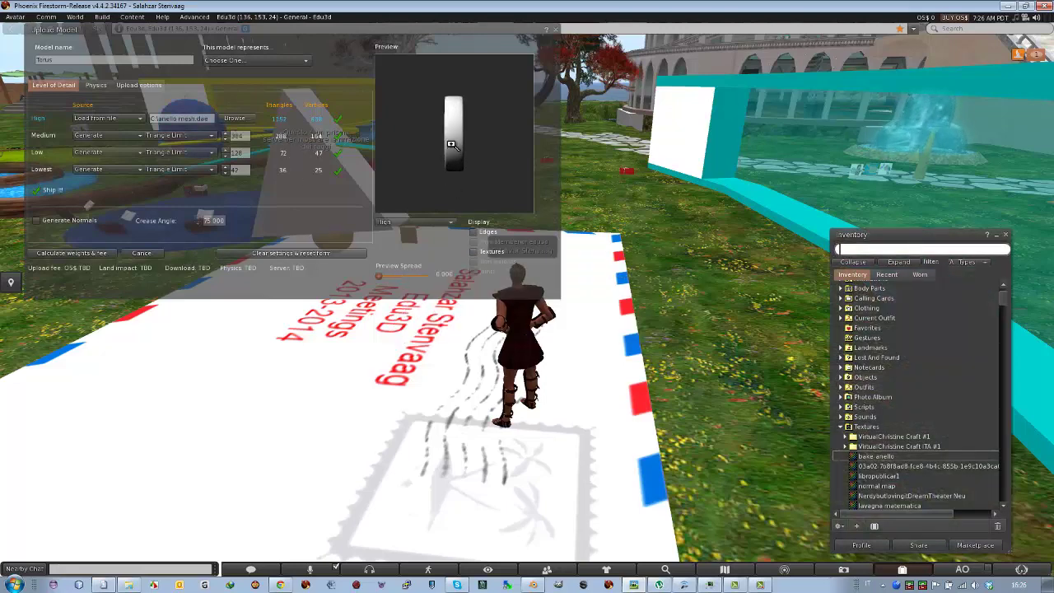
click(451, 144)
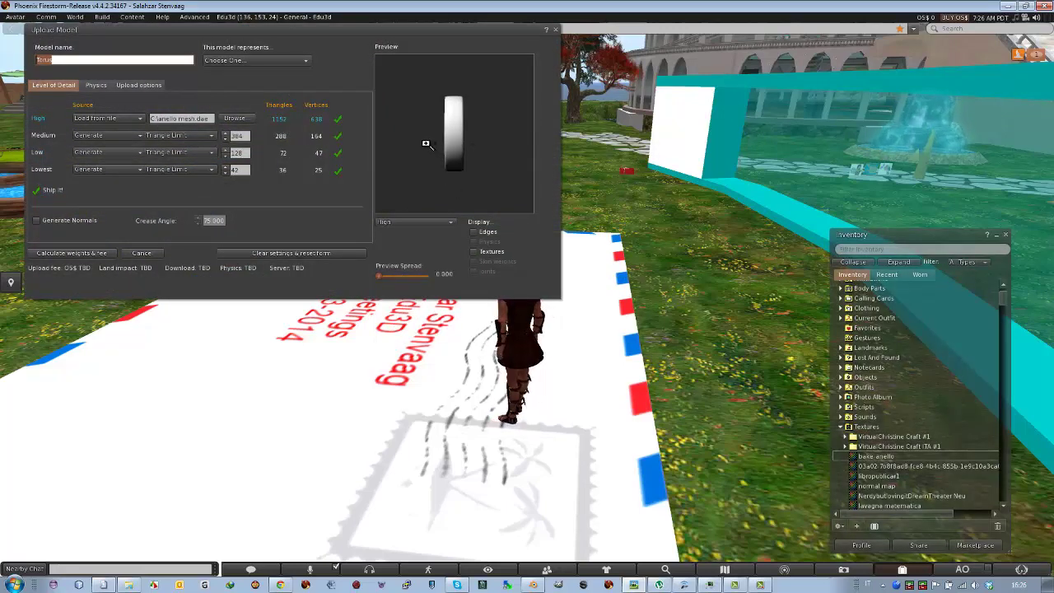
mouse_move(424, 138)
mouse_down()
mouse_move(457, 135)
mouse_move(437, 134)
mouse_up()
text(anello)
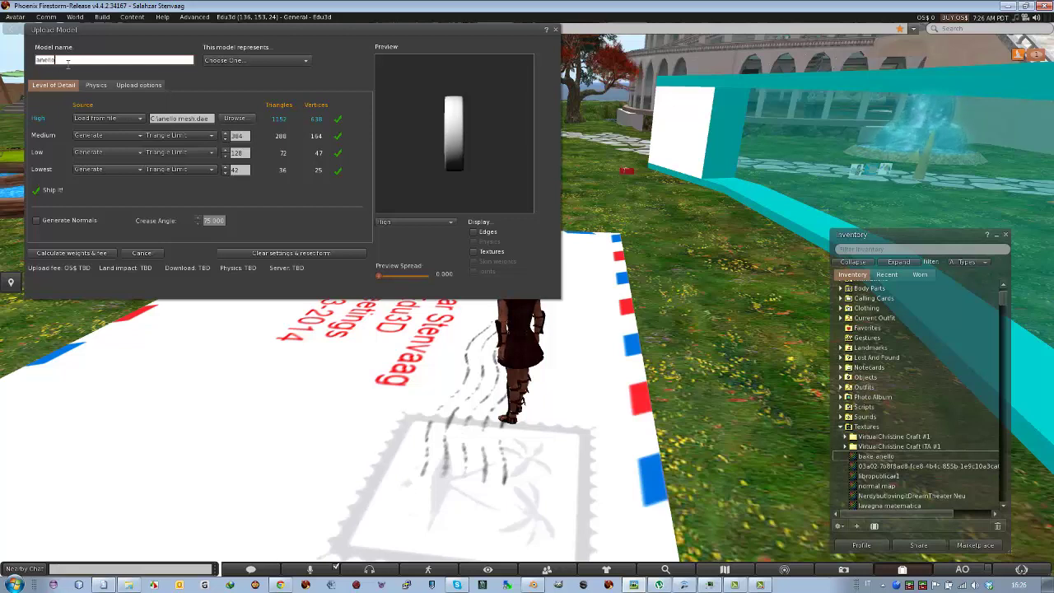
key(Tab)
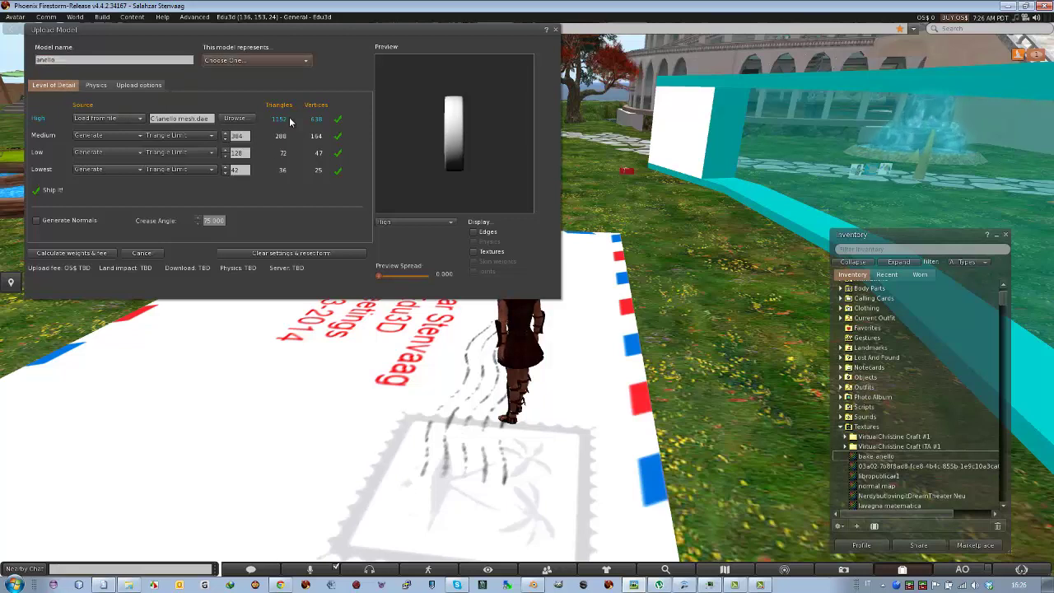
click(58, 254)
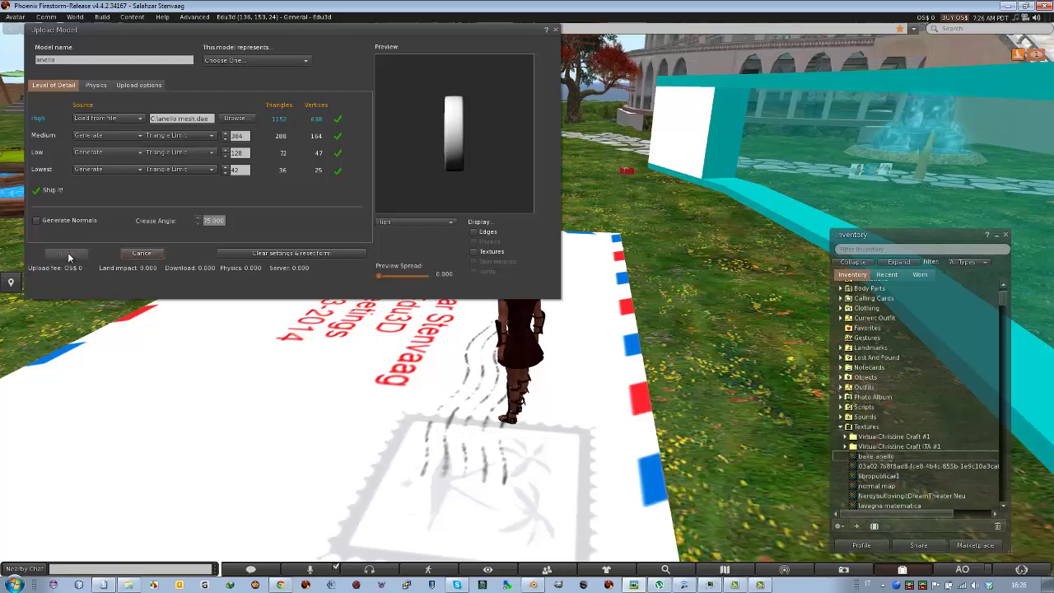
click(68, 253)
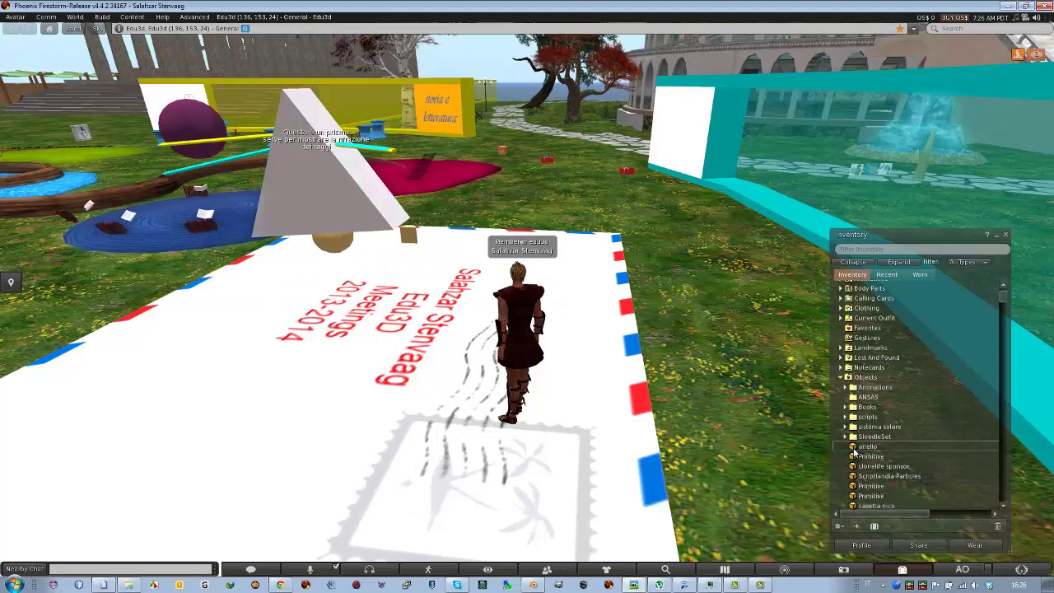
- Rez the anello ring near the avatar and apply the bake anello texture to it
drag(851, 449, 330, 371)
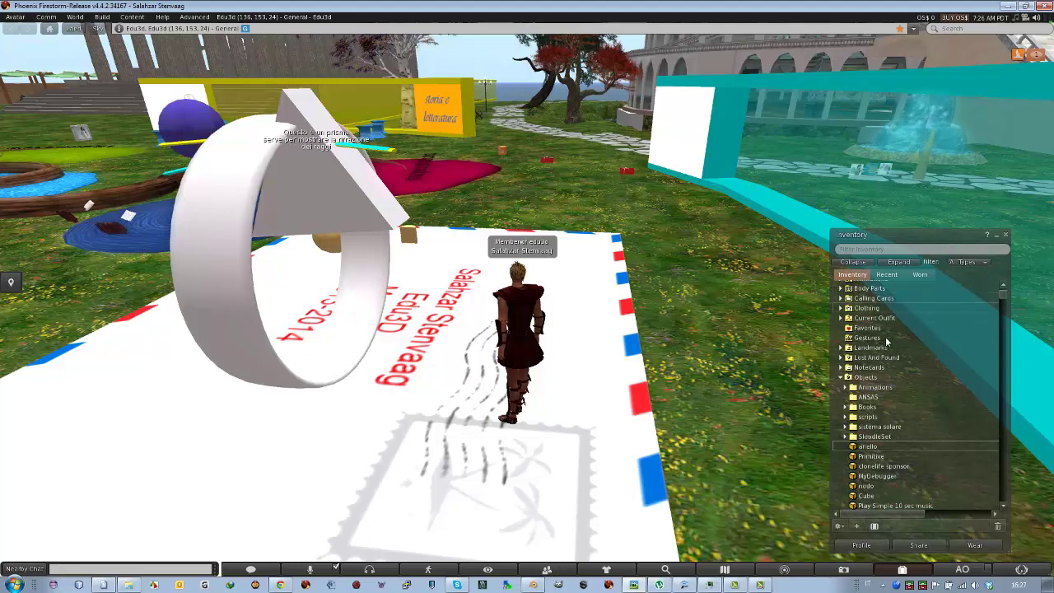
click(887, 275)
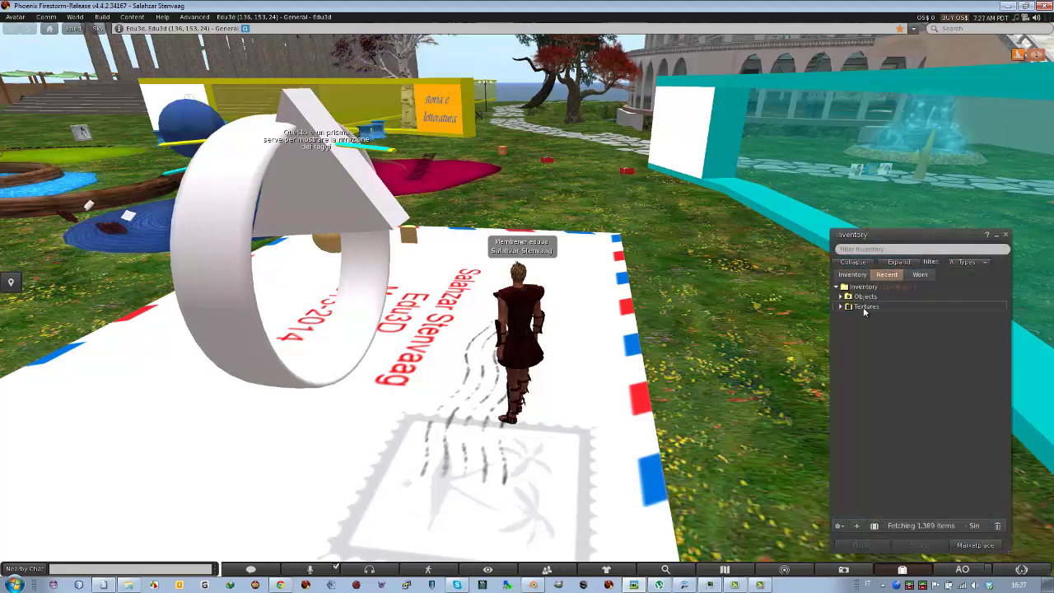
click(841, 307)
click(864, 316)
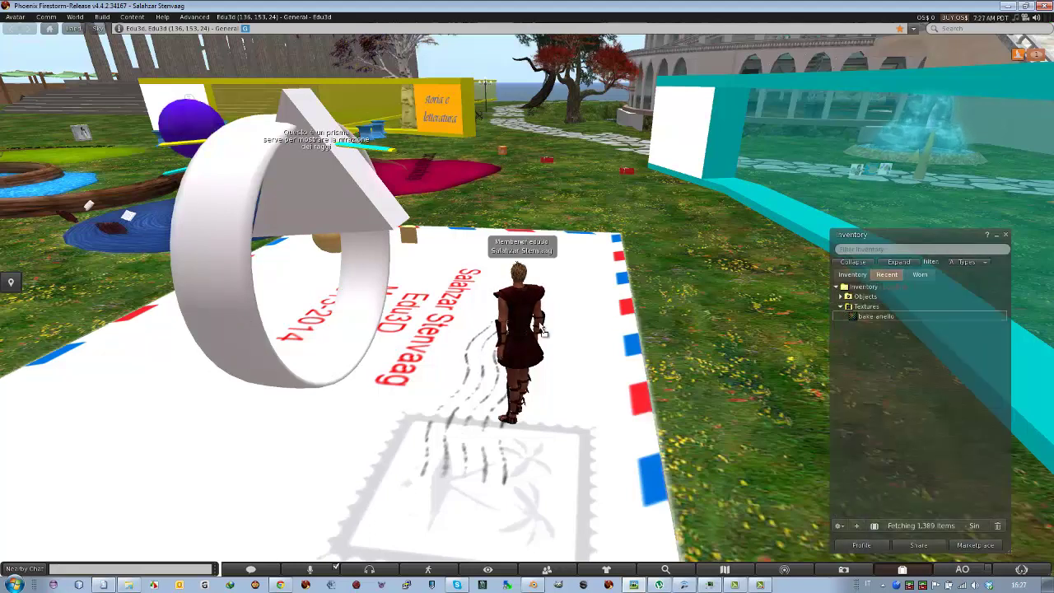
drag(260, 295, 230, 279)
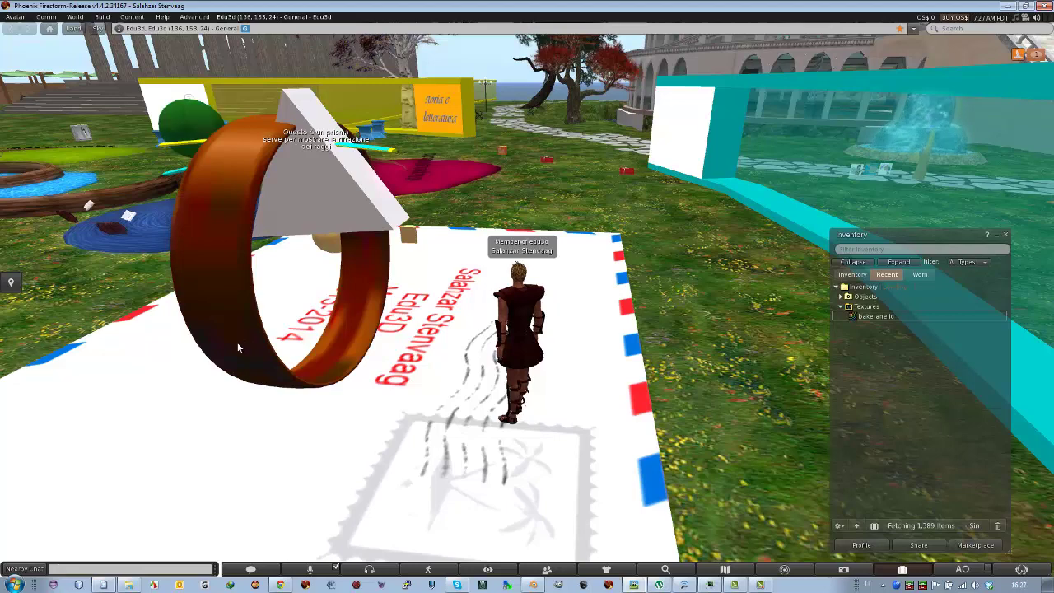
- Move the textured anello ring beside the avatar, rotate it to lie flat, and raise it above the ground
right_click(222, 286)
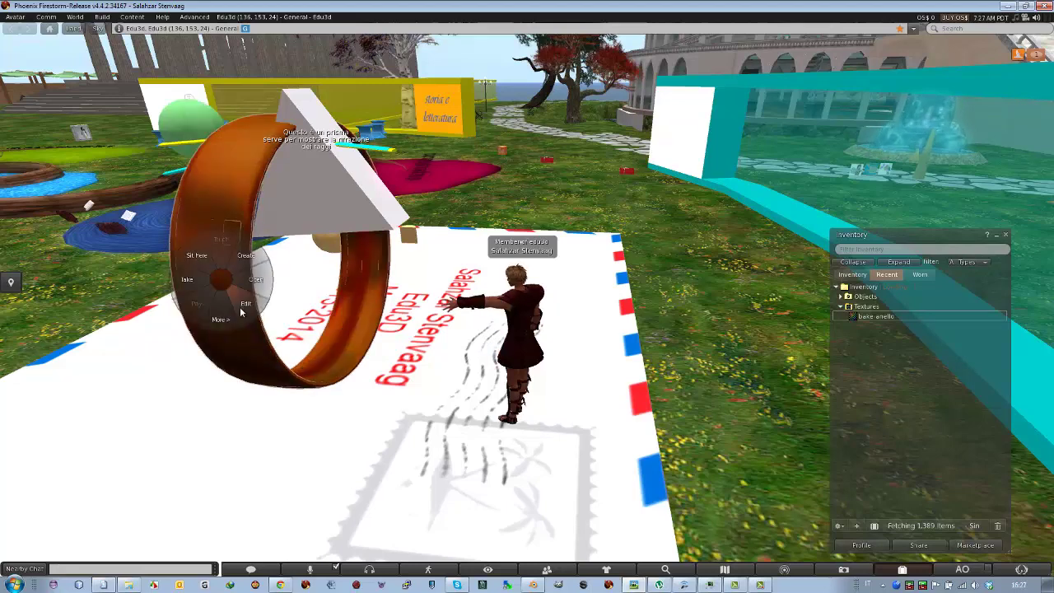
click(243, 308)
drag(333, 258, 610, 295)
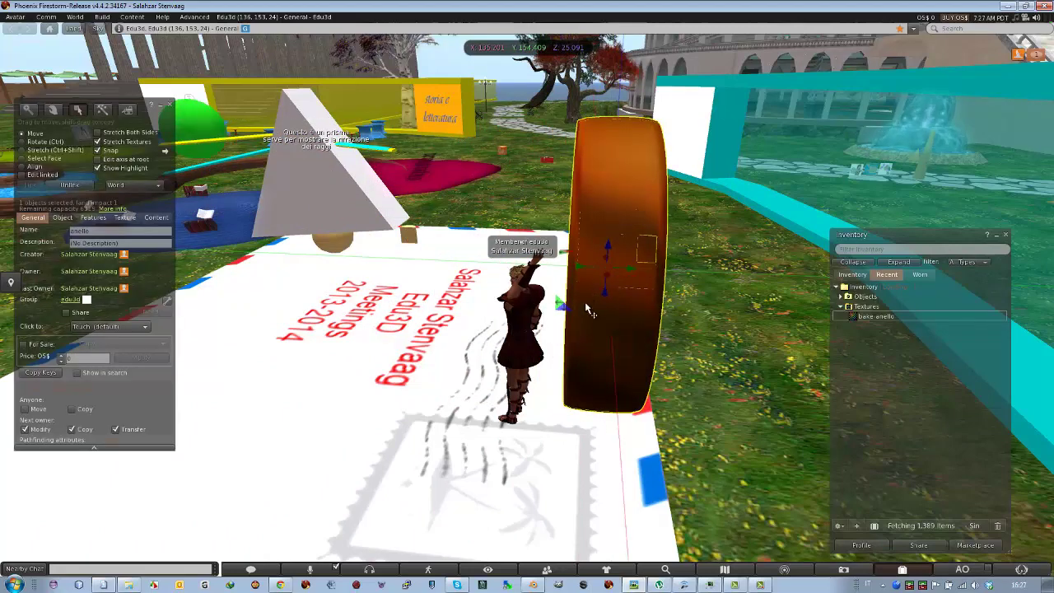
key(ctrl+shift)
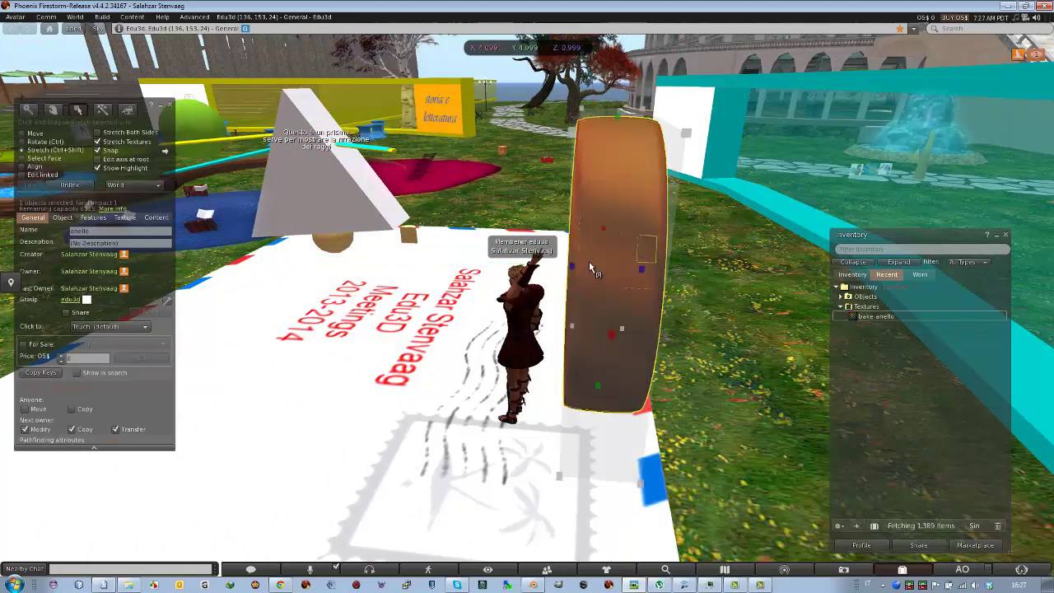
ctrl+drag(589, 236, 520, 298)
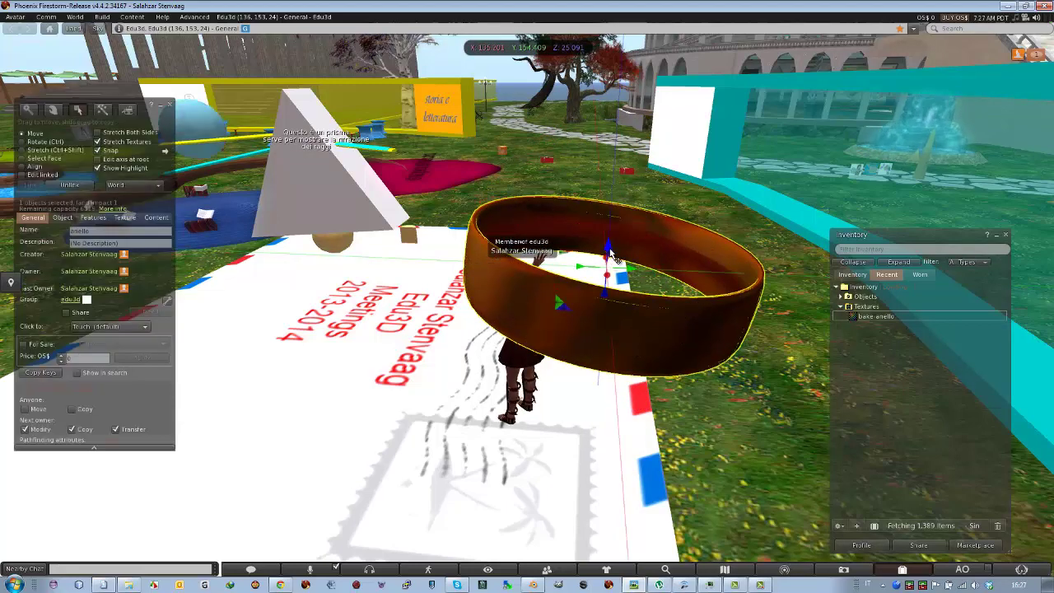
mouse_move(606, 248)
mouse_down()
mouse_move(609, 235)
mouse_move(589, 256)
mouse_up()
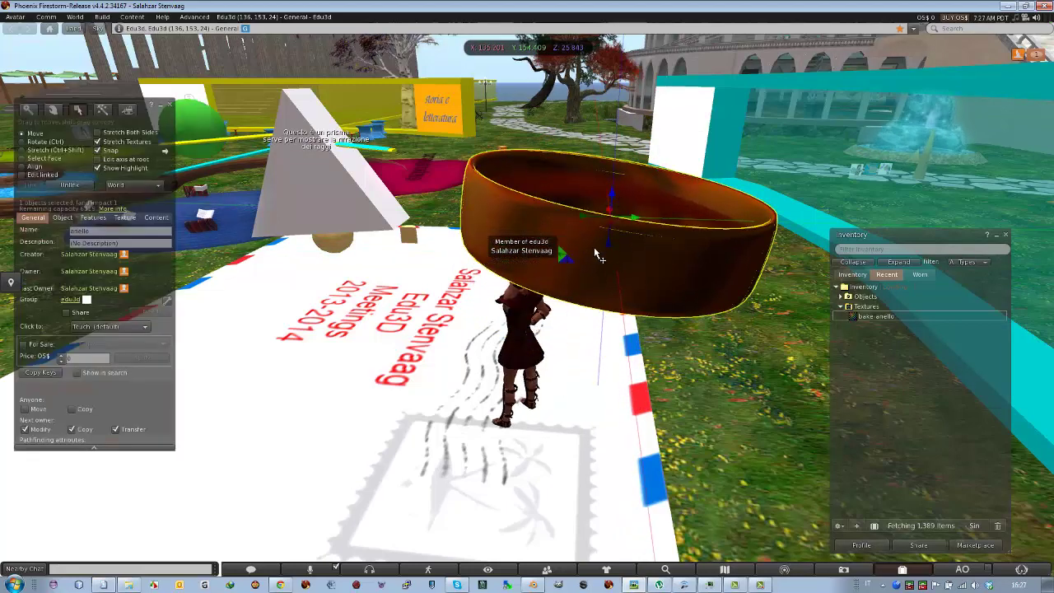
key(Escape)
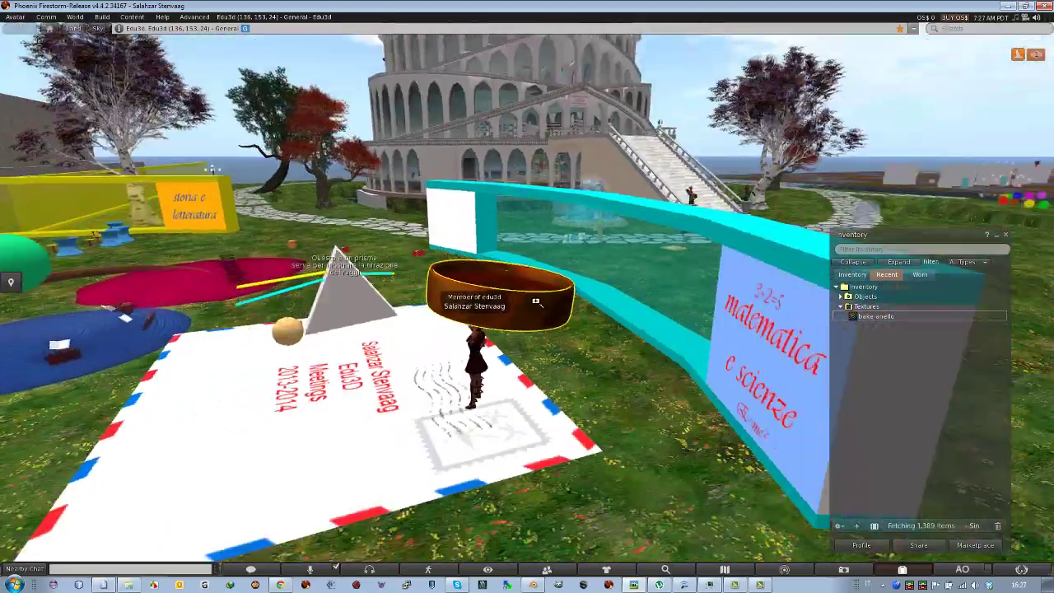
alt+drag(529, 299, 427, 381)
key(ctrl+3)
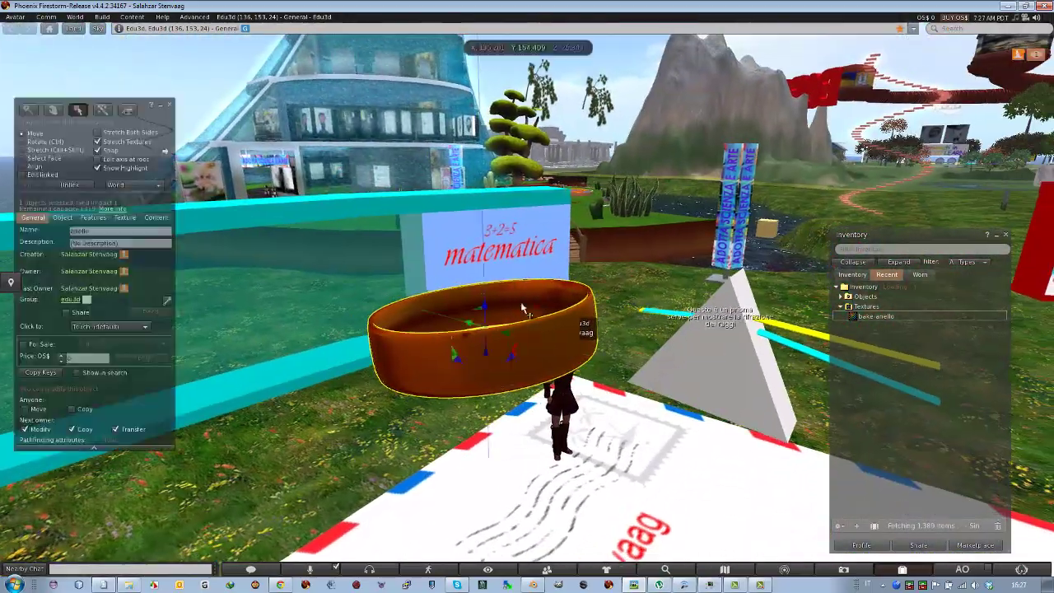